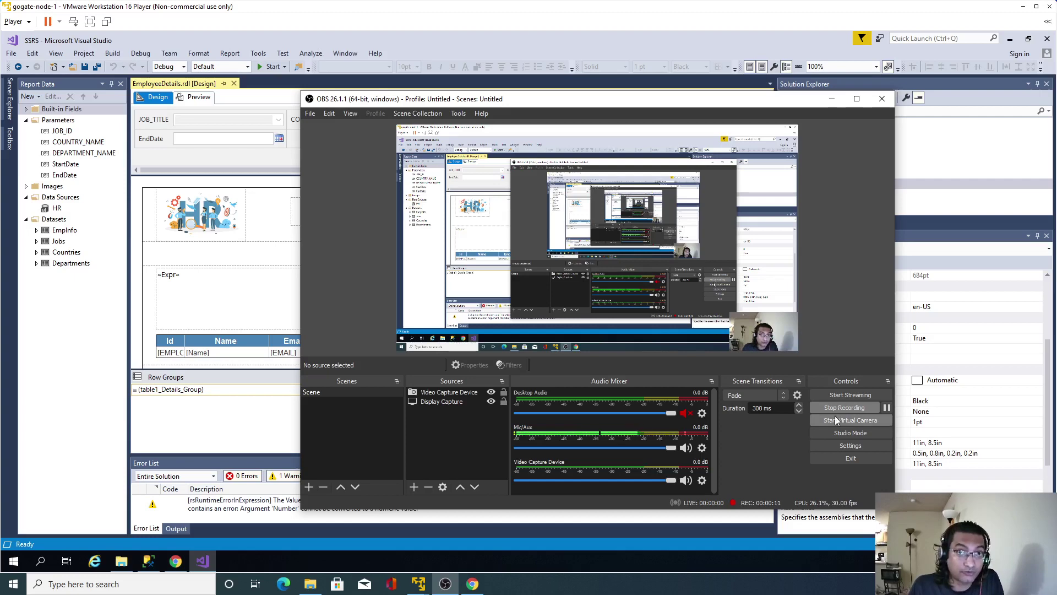
- Switch to SQL Server Management Studio and select all rows of the employee query results for copying with headers
left_click(136, 571)
left_click(149, 562)
left_click(299, 204)
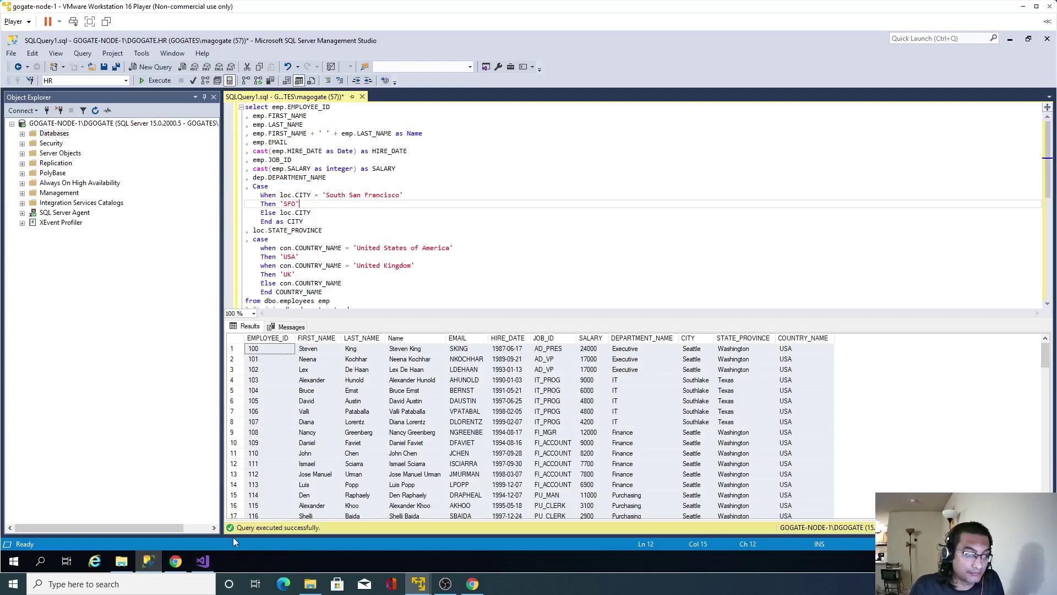
left_click(202, 561)
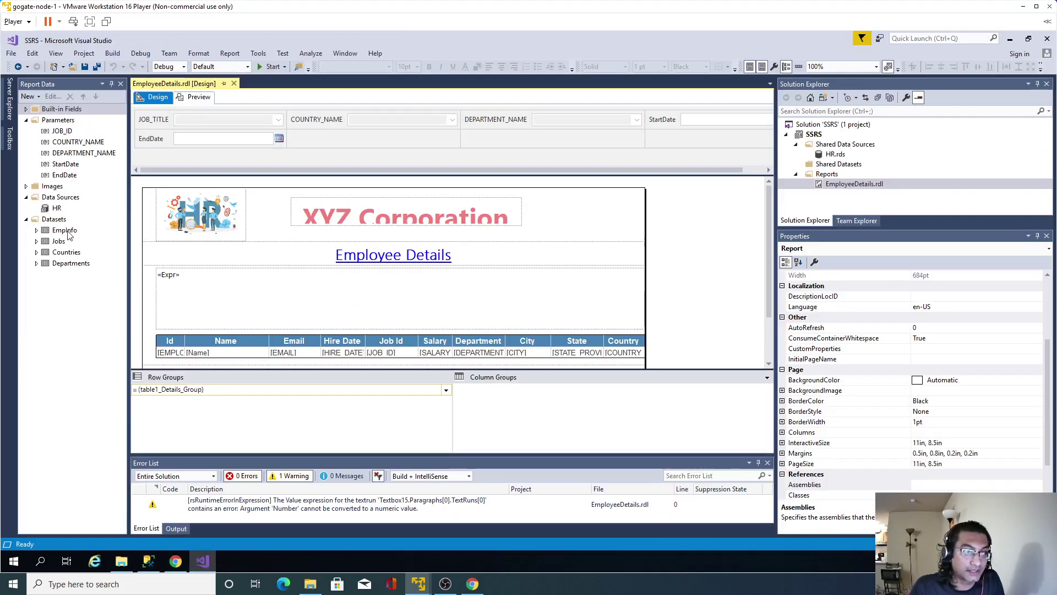
left_click(148, 561)
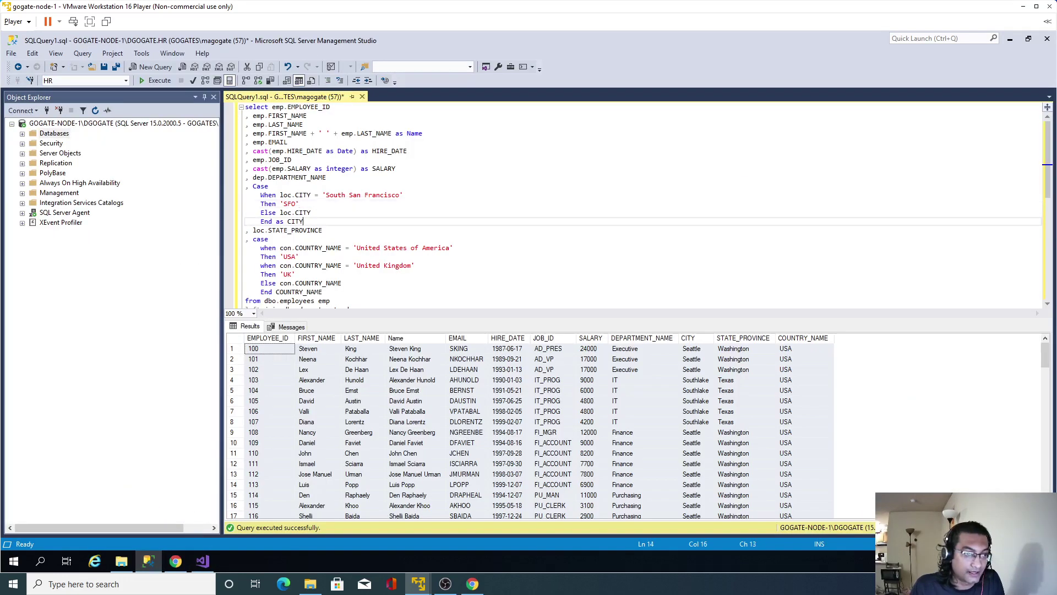
left_click(411, 435)
key("ctrl+a")
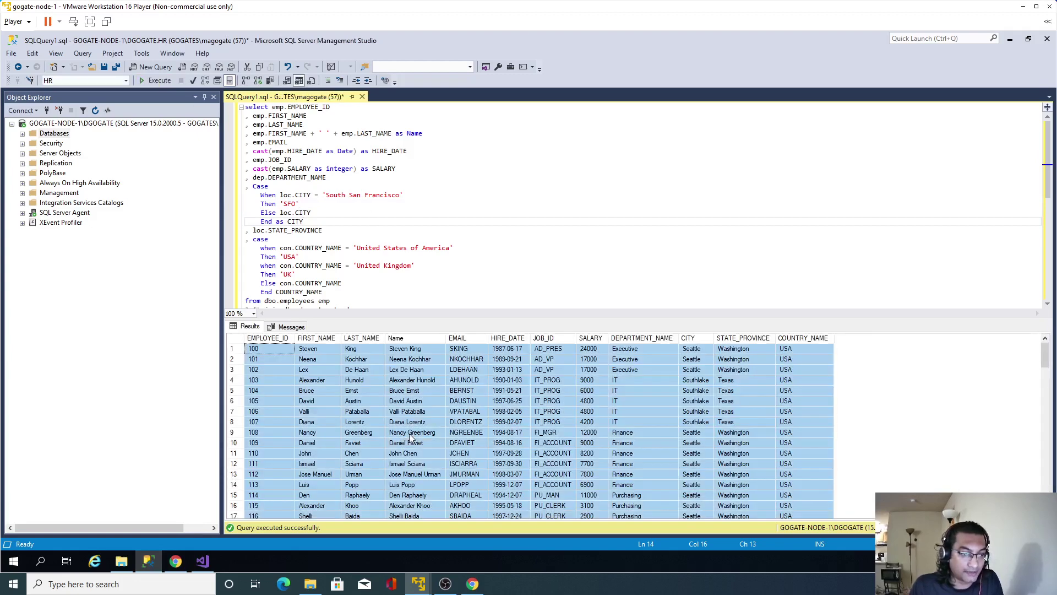
- Open OpenOffice and paste the query results into a new spreadsheet as tab-separated text, starting at cell A1
left_click(124, 583)
type("op")
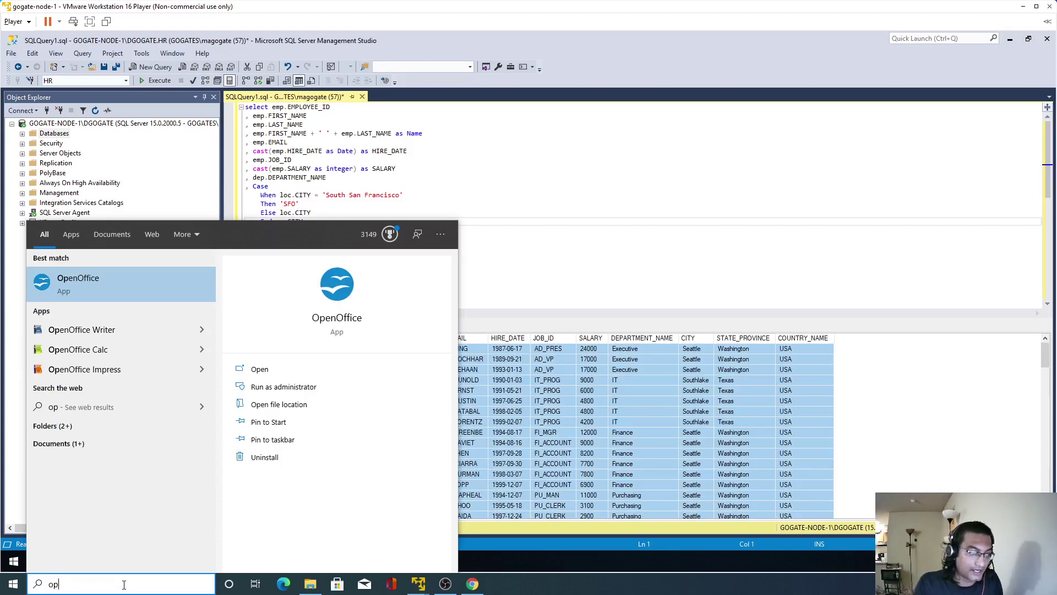
left_click(73, 296)
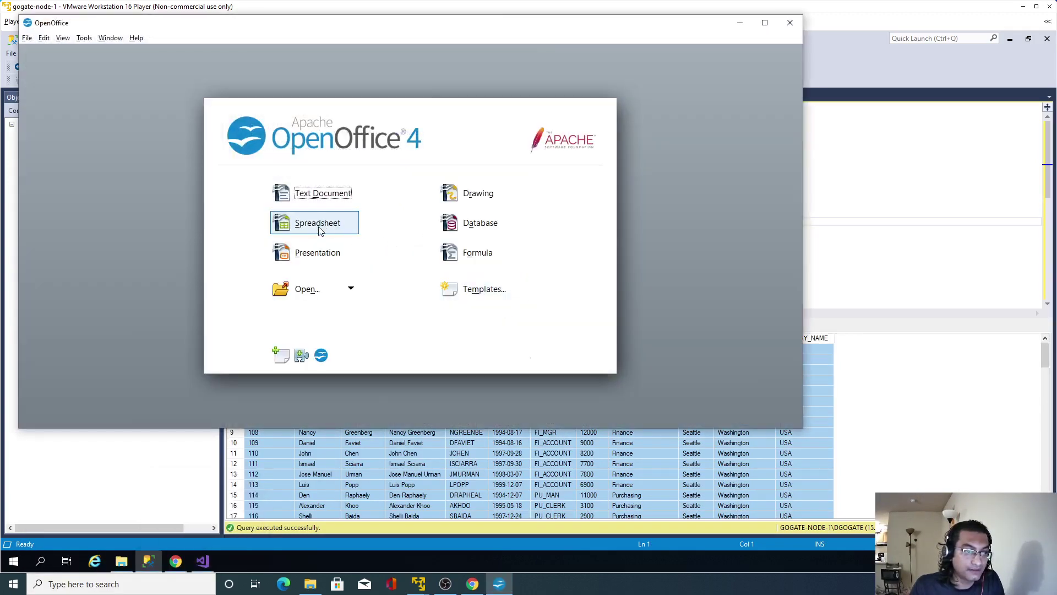
left_click(320, 230)
key("ctrl+v")
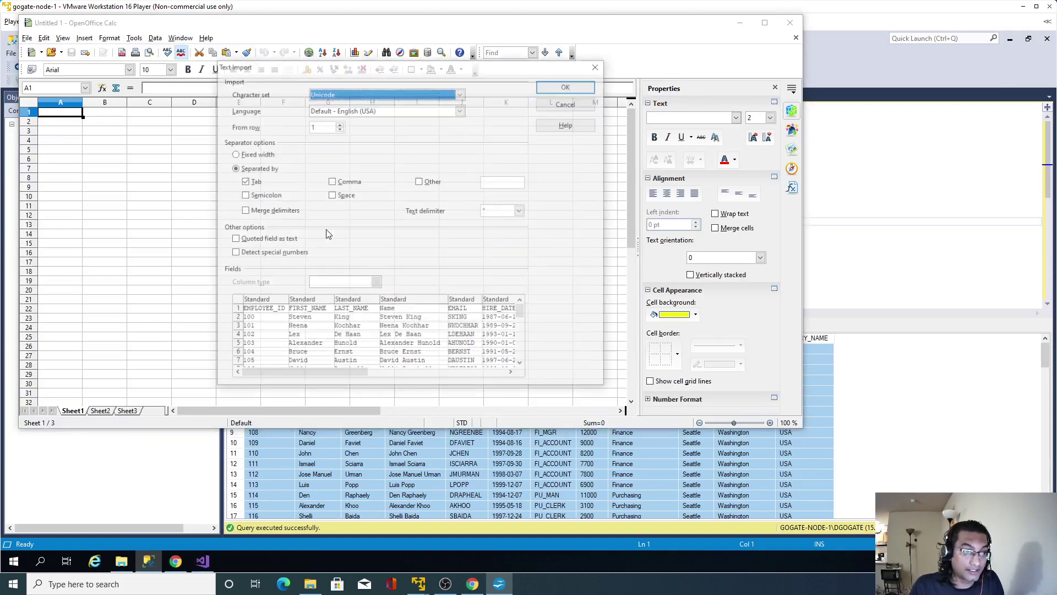
left_click(564, 88)
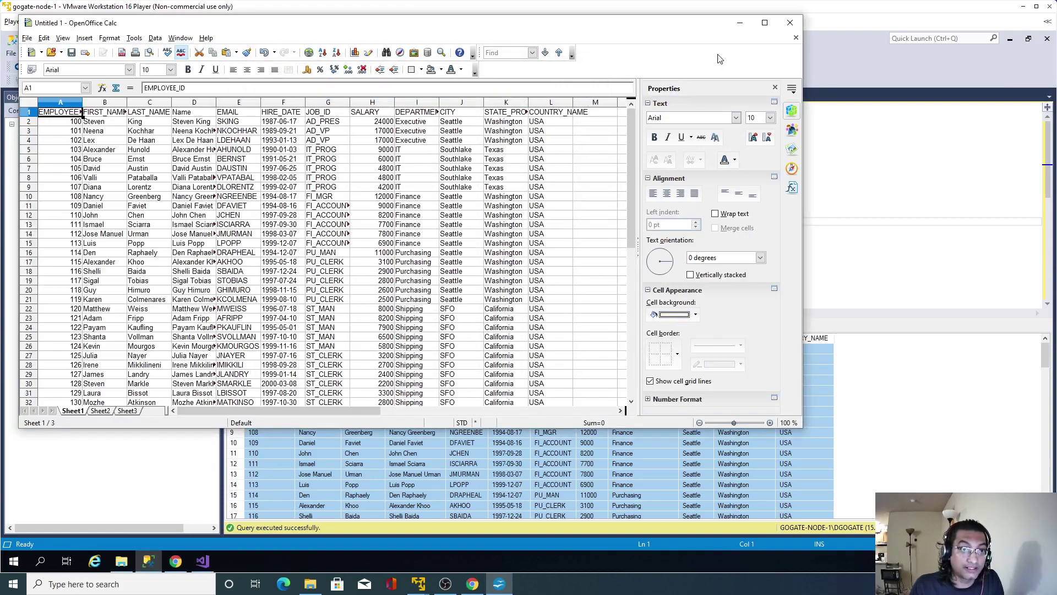
left_click(765, 22)
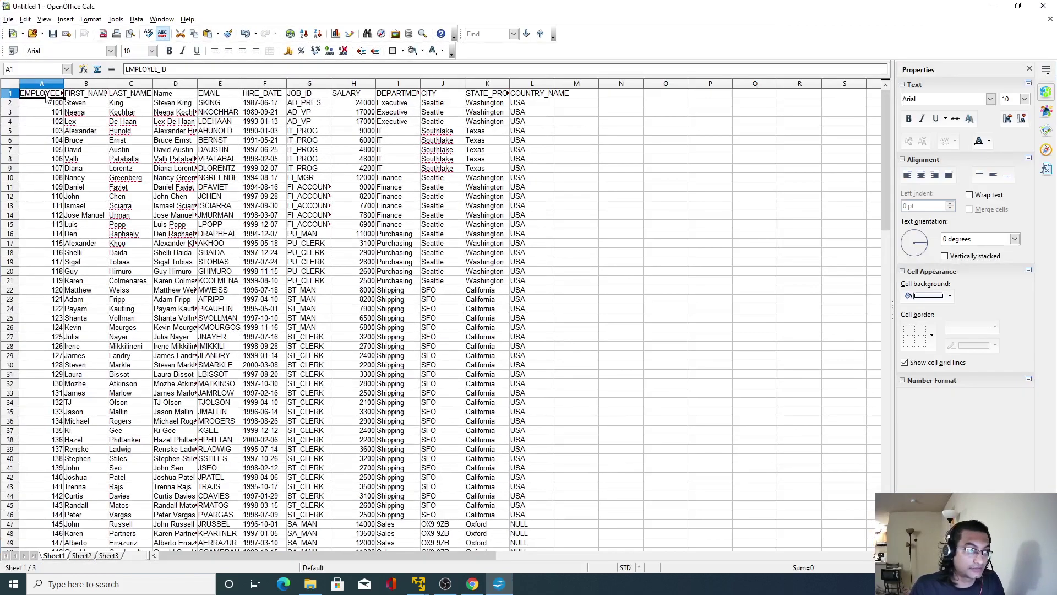
- Start a pivot table from the current selection covering the whole employee data range A1:L108
key("ctrl+shift+Right")
key("ctrl+shift+Down")
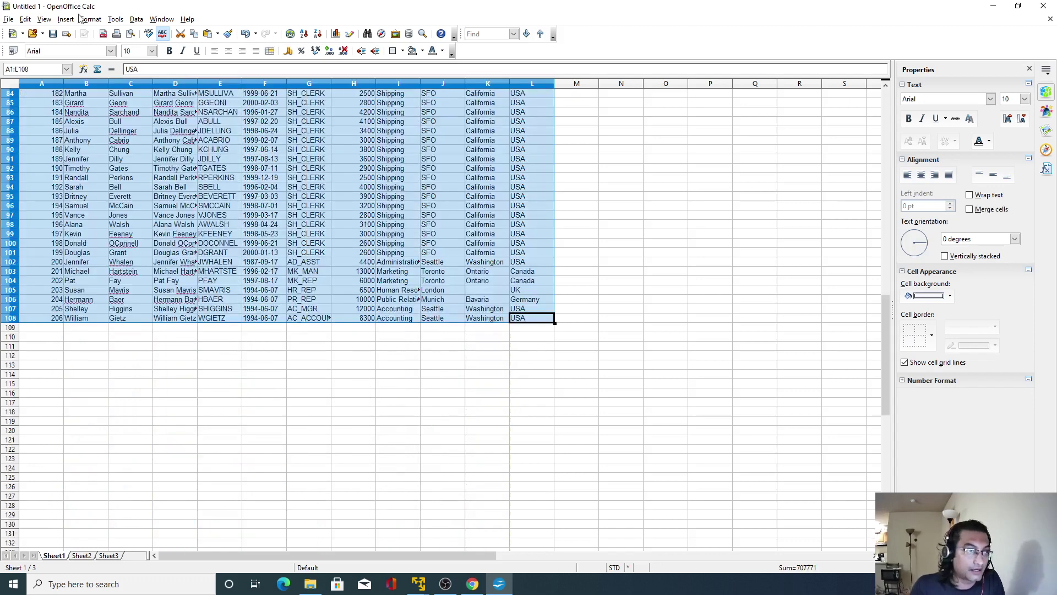
left_click(137, 21)
mouse_move(161, 154)
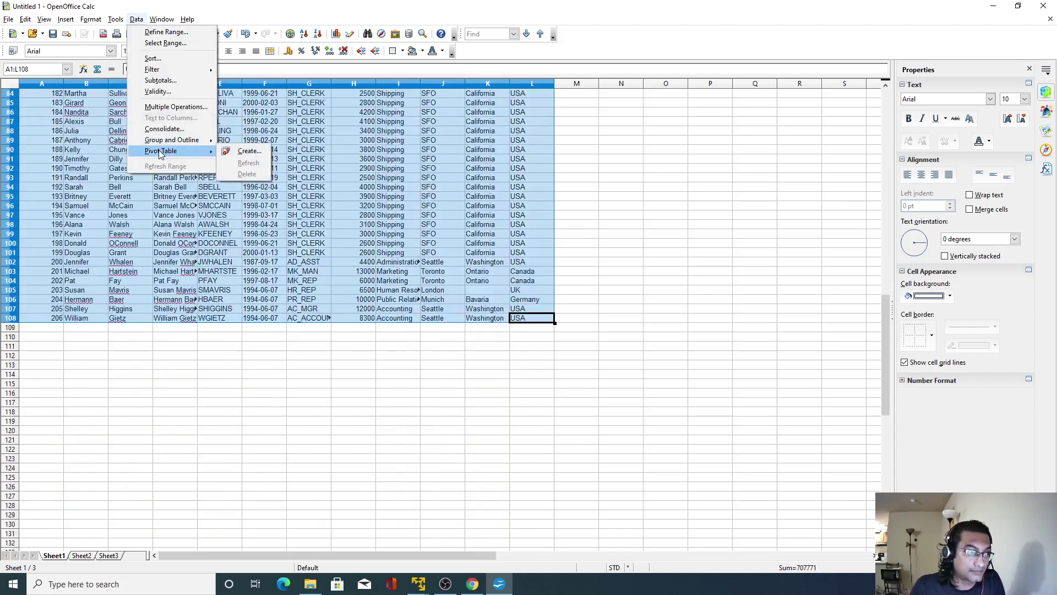
left_click(246, 156)
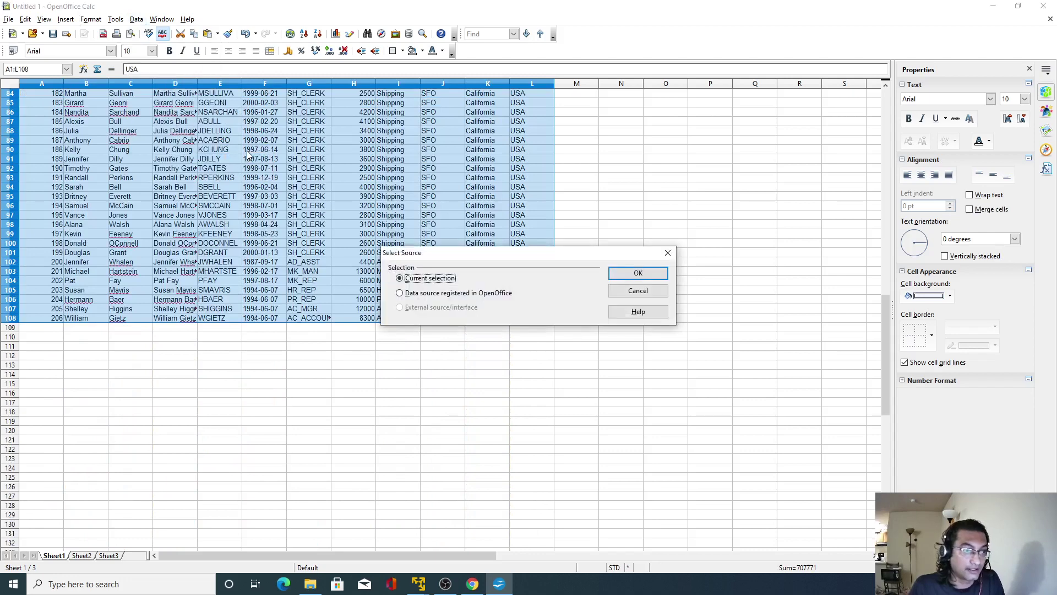
left_click(635, 276)
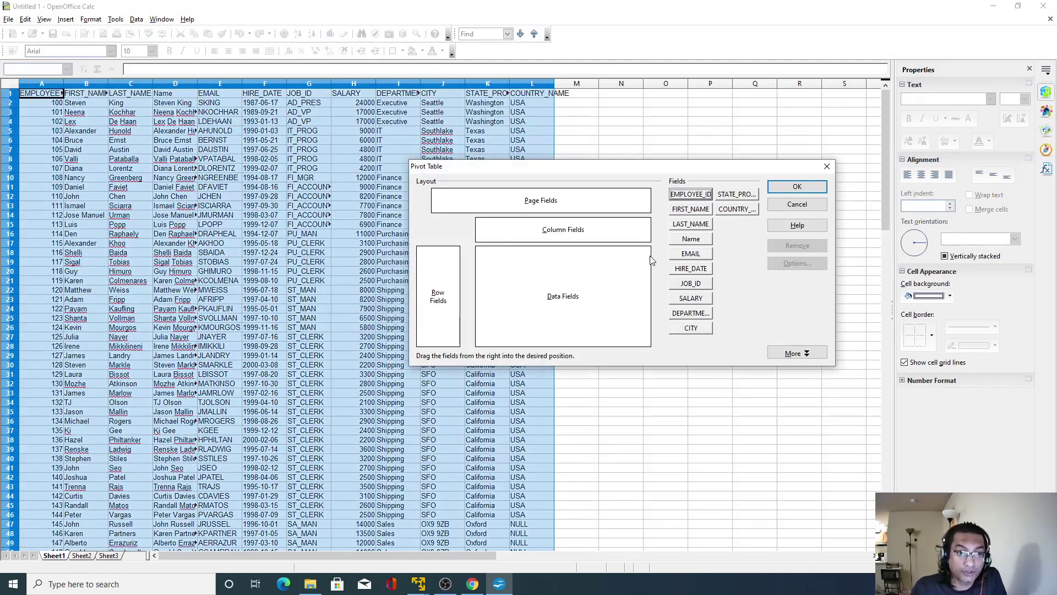
- Add COUNTRY_NAME, STATE_PROVINCE and CITY, in that order, as row fields of the pivot table
left_click_drag(687, 334, 724, 354)
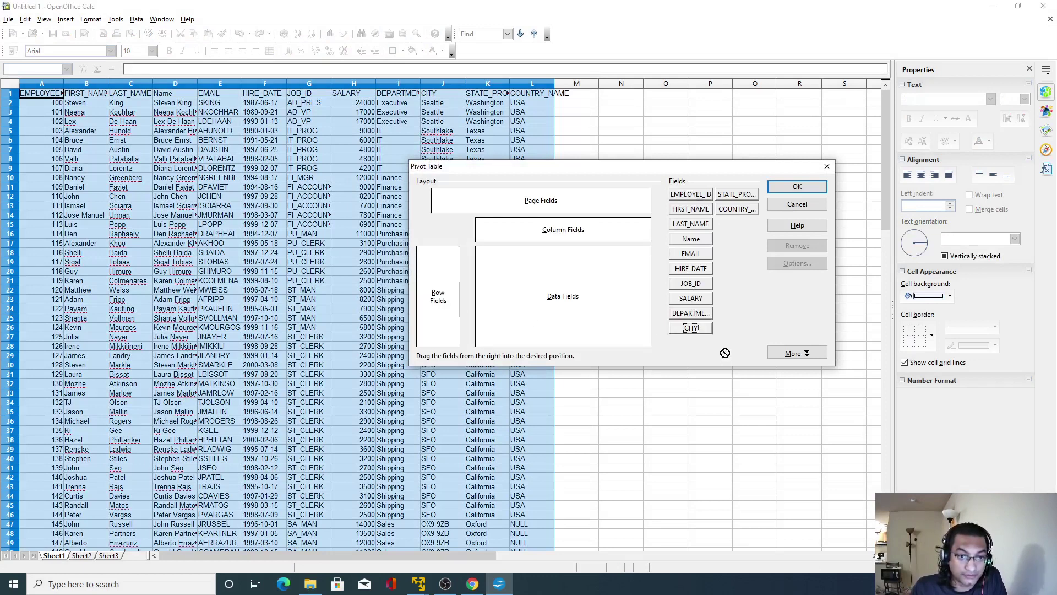
left_click_drag(740, 211, 456, 278)
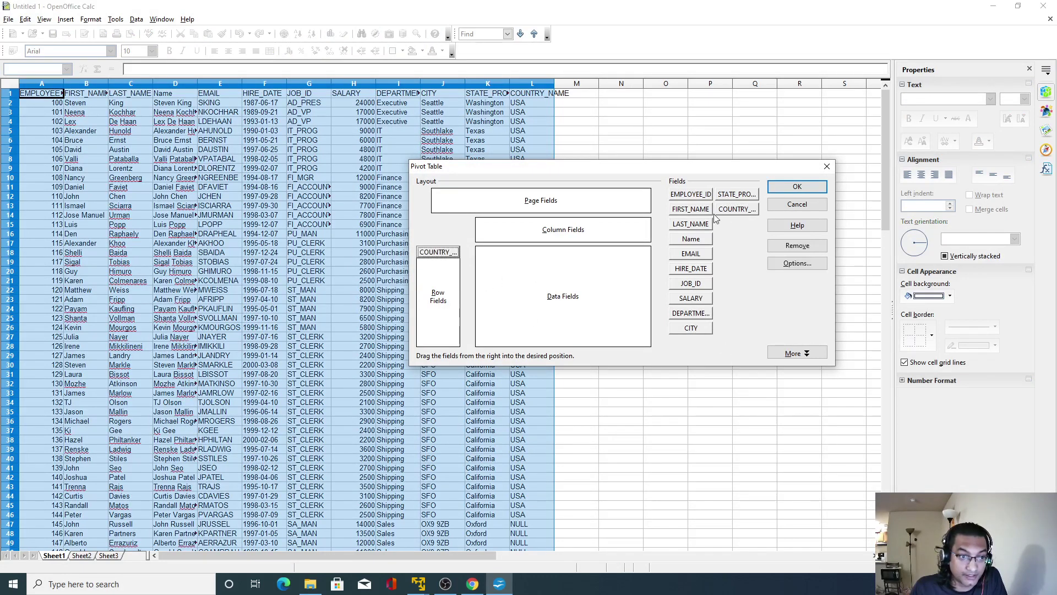
left_click_drag(738, 196, 441, 278)
left_click_drag(691, 327, 438, 300)
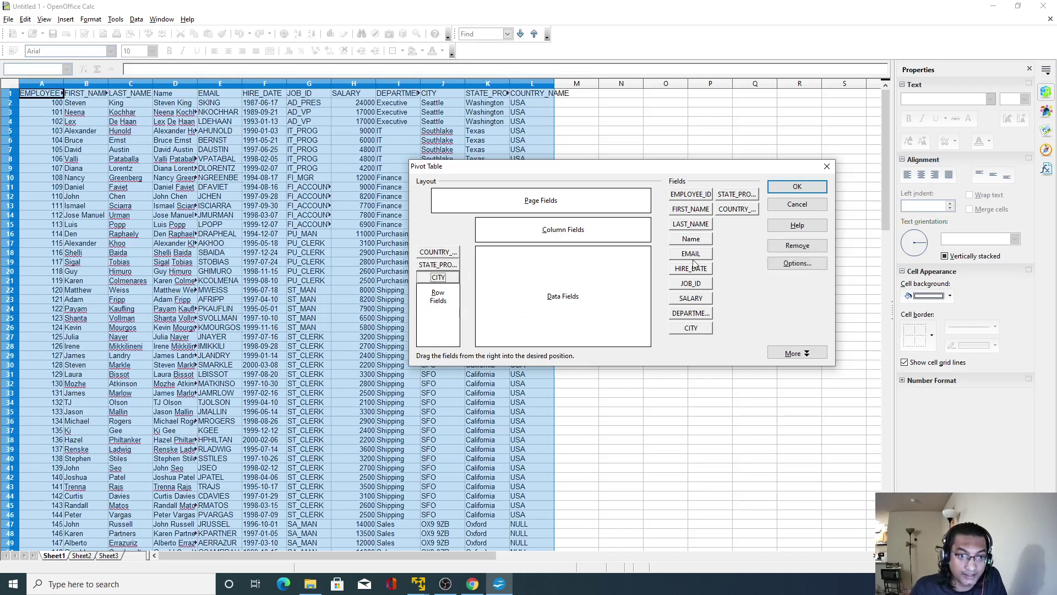
- Add Name, EMAIL, HIRE_DATE, DEPARTMENT_NAME and JOB_ID as further row fields below CITY
left_click_drag(692, 244, 444, 290)
left_click_drag(688, 259, 441, 303)
left_click_drag(684, 273, 439, 315)
left_click_drag(692, 314, 439, 329)
left_click_drag(680, 282, 442, 342)
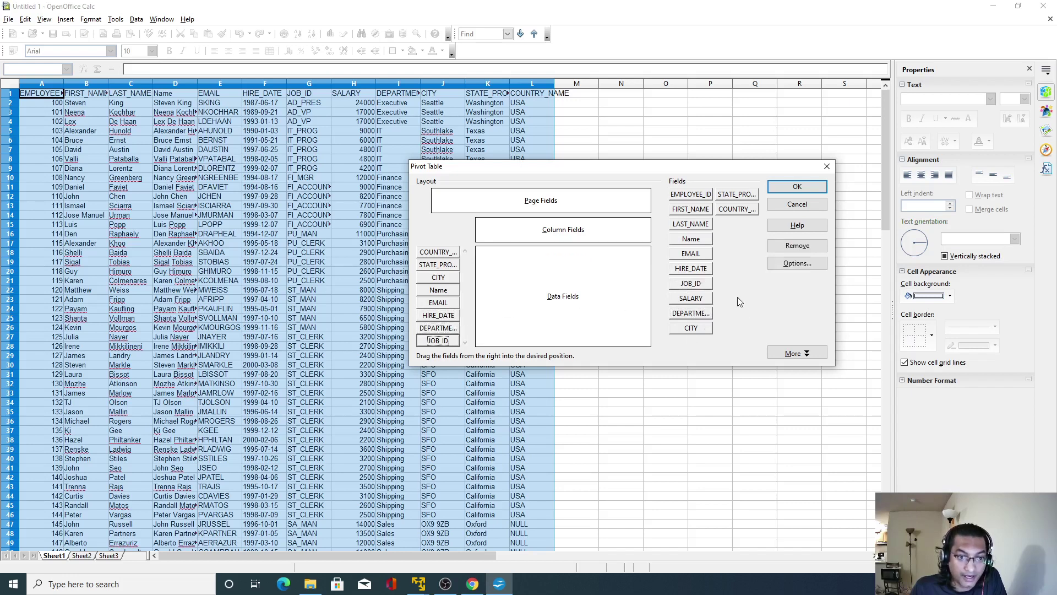
- Add SALARY as a summed data field, create the pivot table, and review it below the source data
left_click_drag(702, 304, 567, 300)
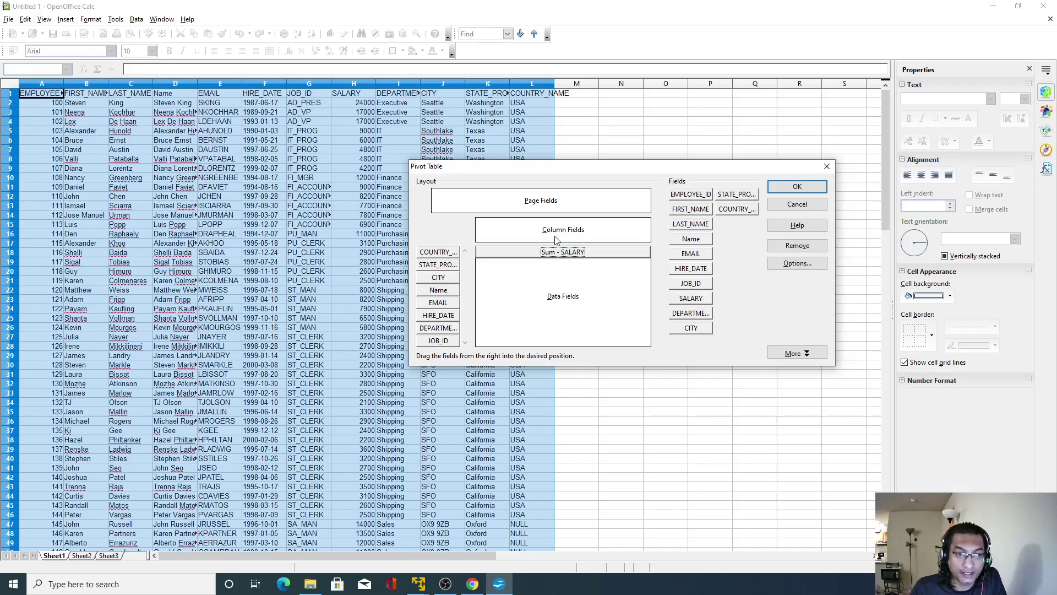
left_click(797, 187)
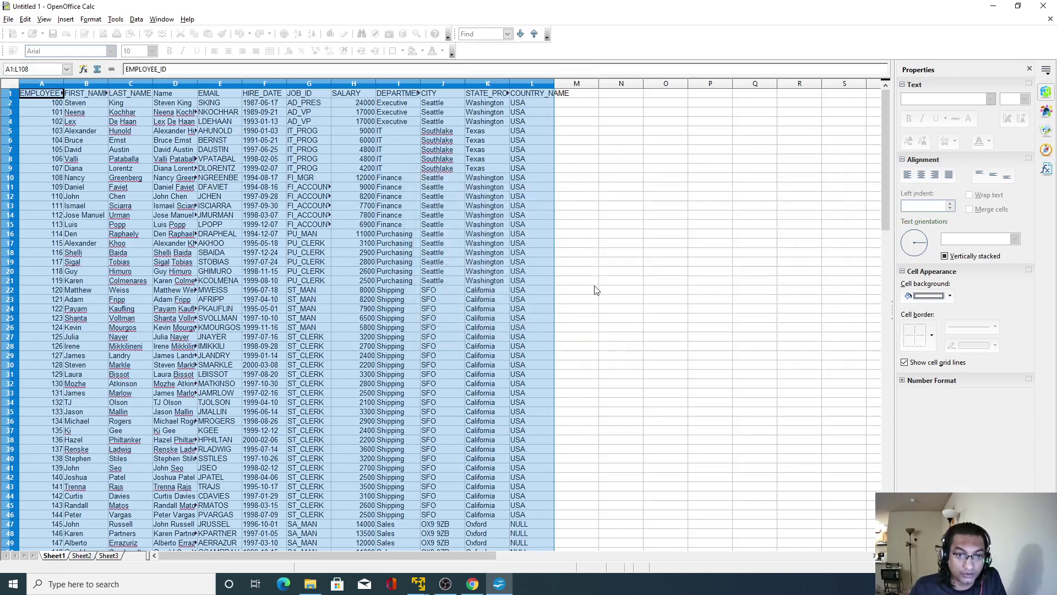
left_click(471, 350)
key("ctrl+Down")
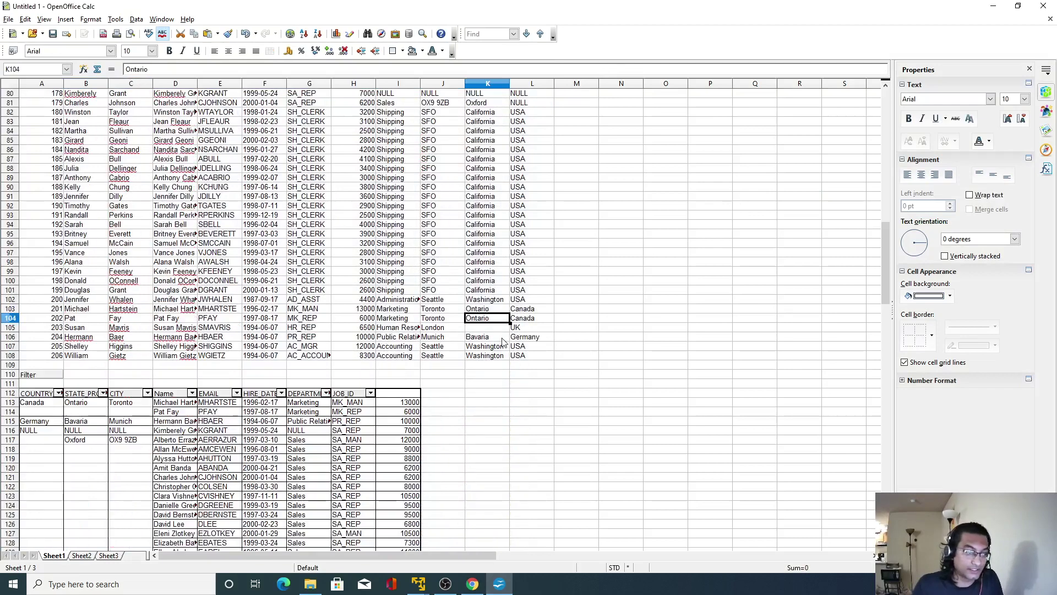
scroll(526, 341, "down", 11)
scroll(527, 339, "up", 4)
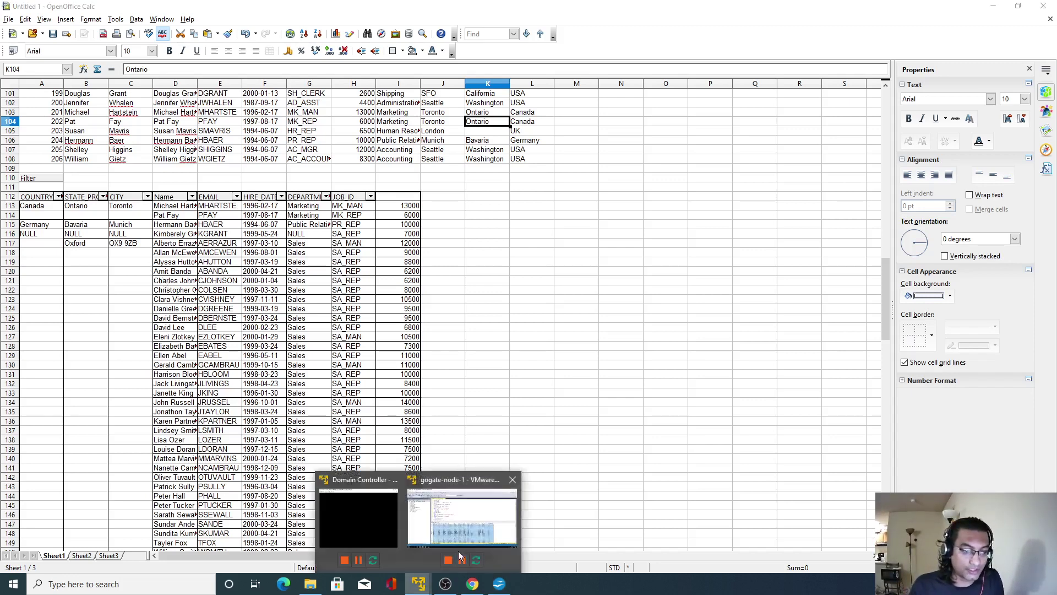
- Switch back to the virtual machine and duplicate EmployeeDetails.rdl within the SSRS project folder in File Explorer
left_click(467, 523)
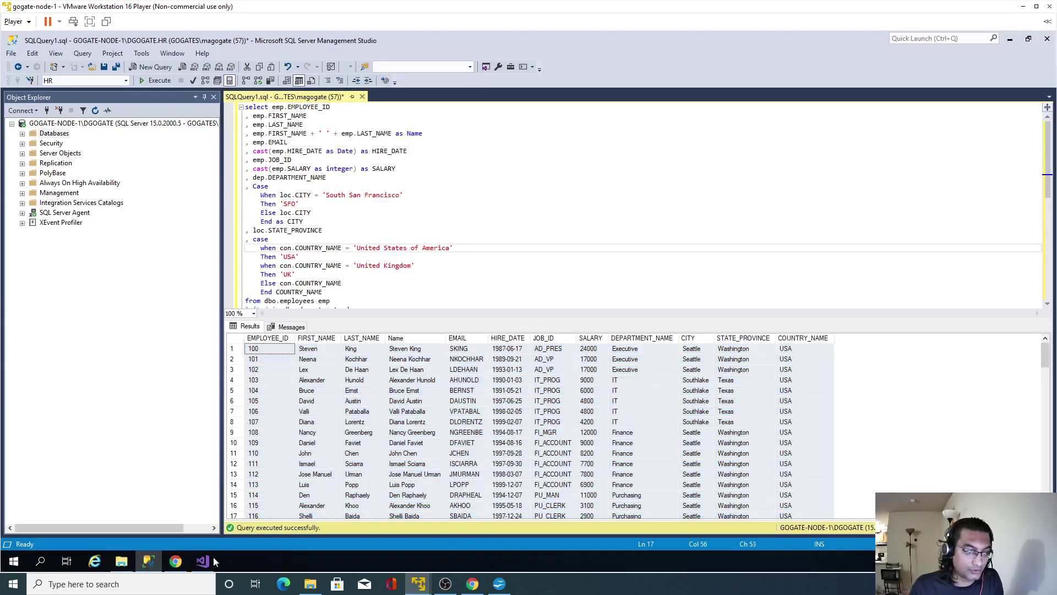
left_click(210, 558)
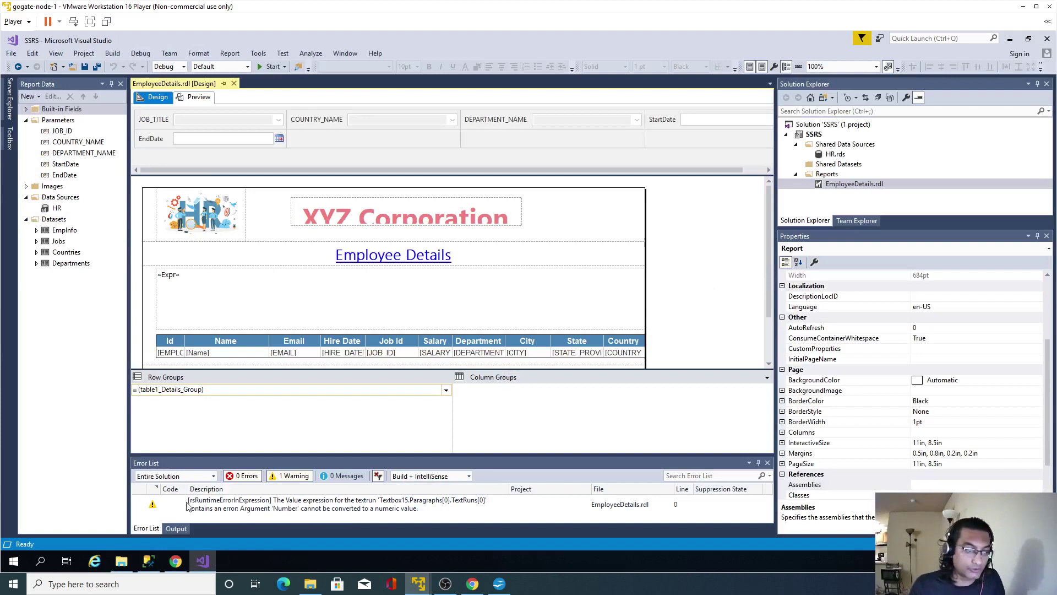
left_click(123, 561)
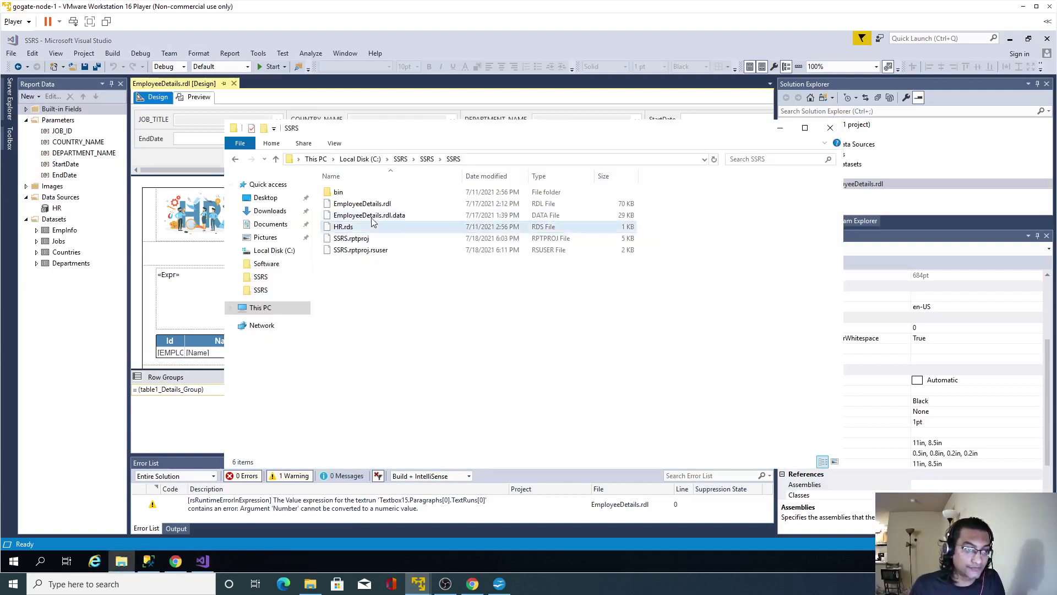
left_click(382, 208)
key("ctrl+c")
key("ctrl+v")
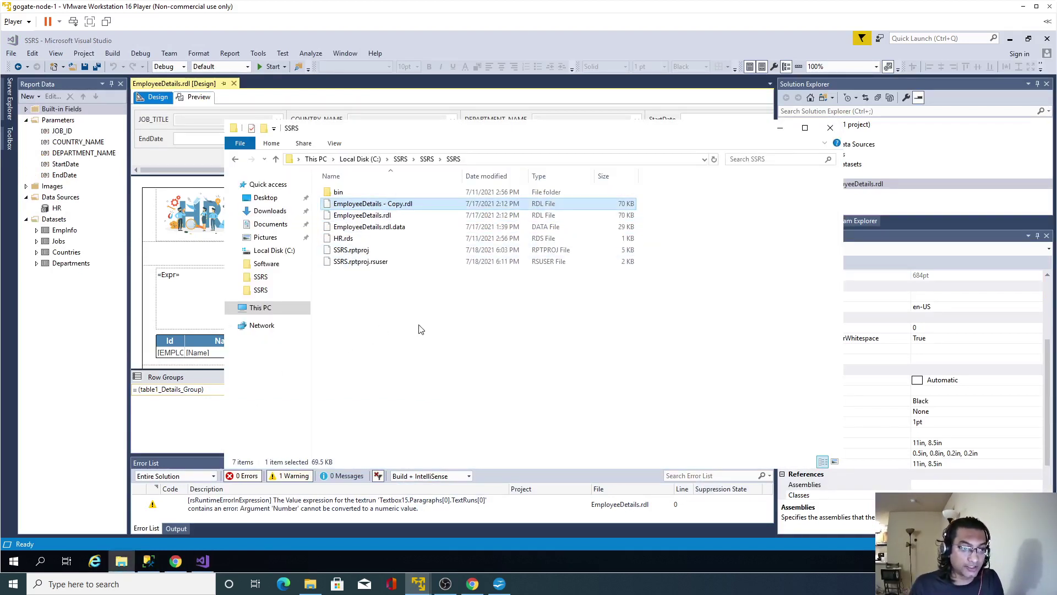
- Rename the copied report file to EmployeeDetails_Aggregate.rdl
key("F2")
key("Right")
key("shift+Left")
key("shift+Left")
key("shift+Left")
key("shift+Left")
key("shift+Left")
key("shift+Left")
key("shift+Left")
type("_Ag")
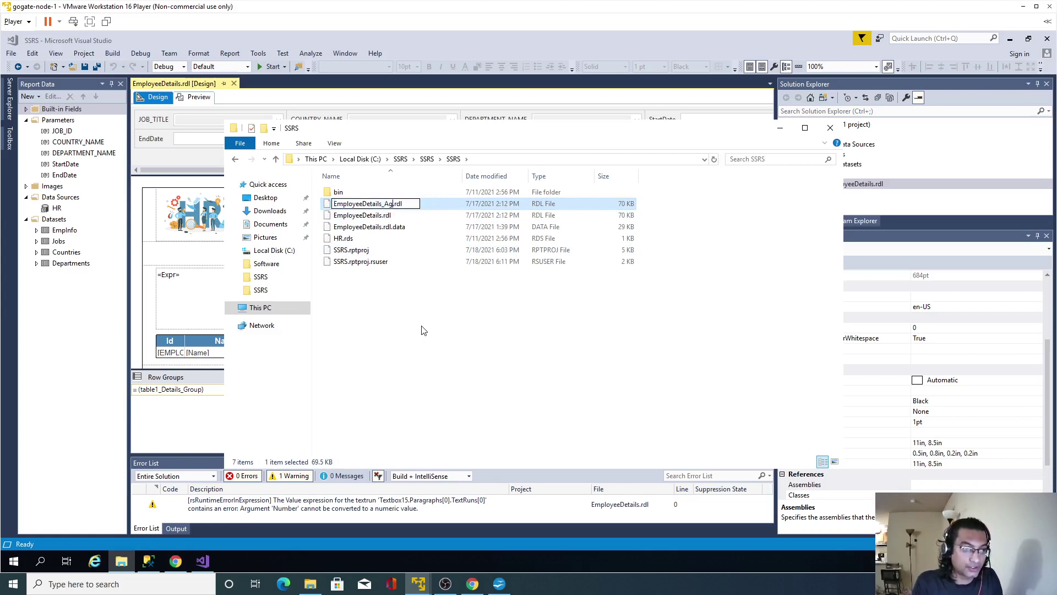
type("gregate")
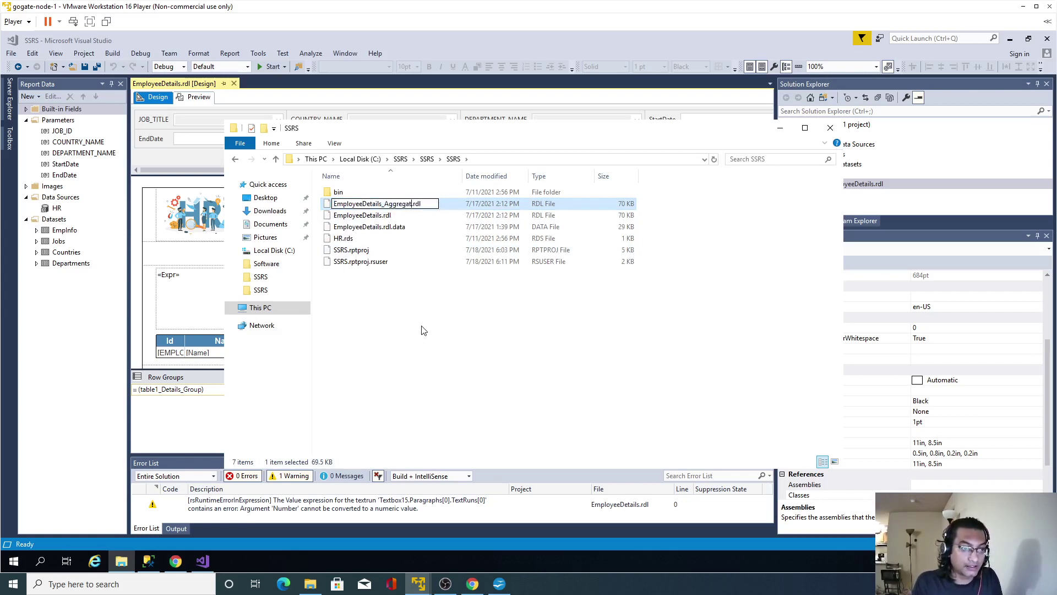
left_click(412, 348)
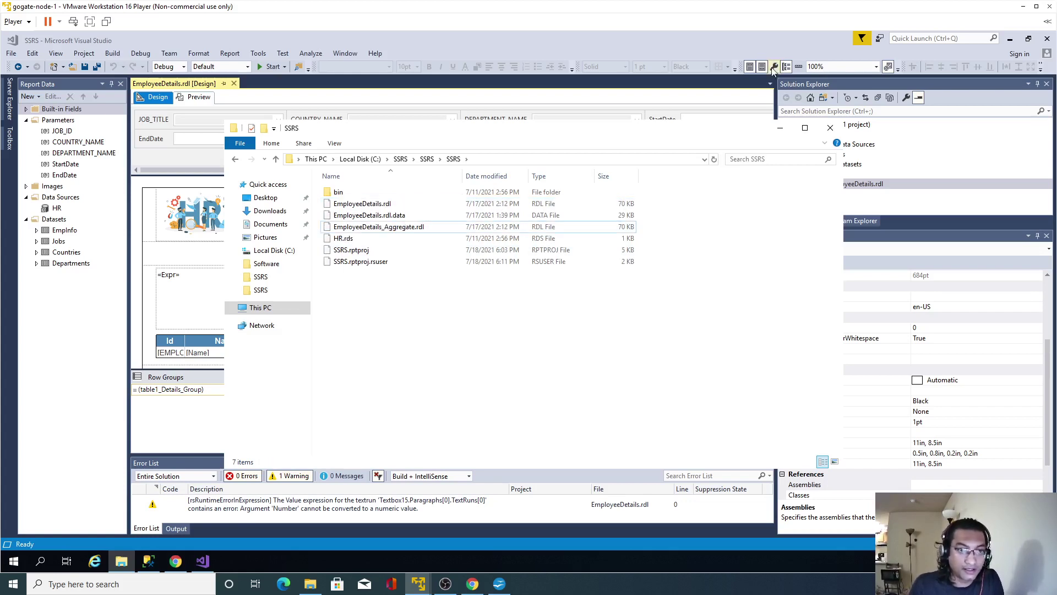
- Switch to Visual Studio and add the existing file EmployeeDetails_Aggregate.rdl to the project's Reports folder
left_click(942, 220)
right_click(827, 174)
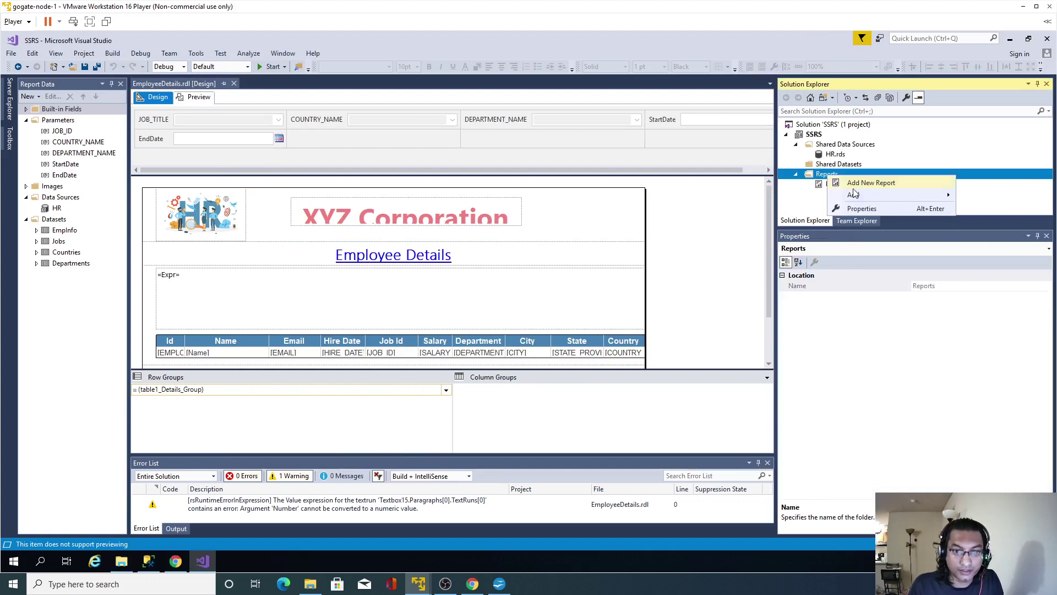
mouse_move(854, 199)
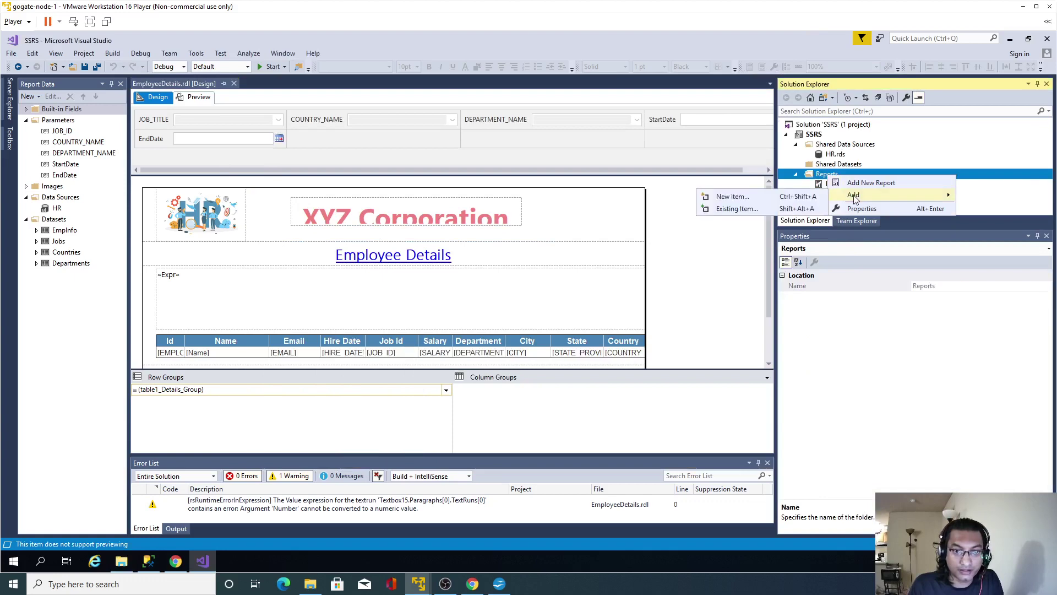
left_click(734, 211)
left_click(269, 130)
left_click(435, 282)
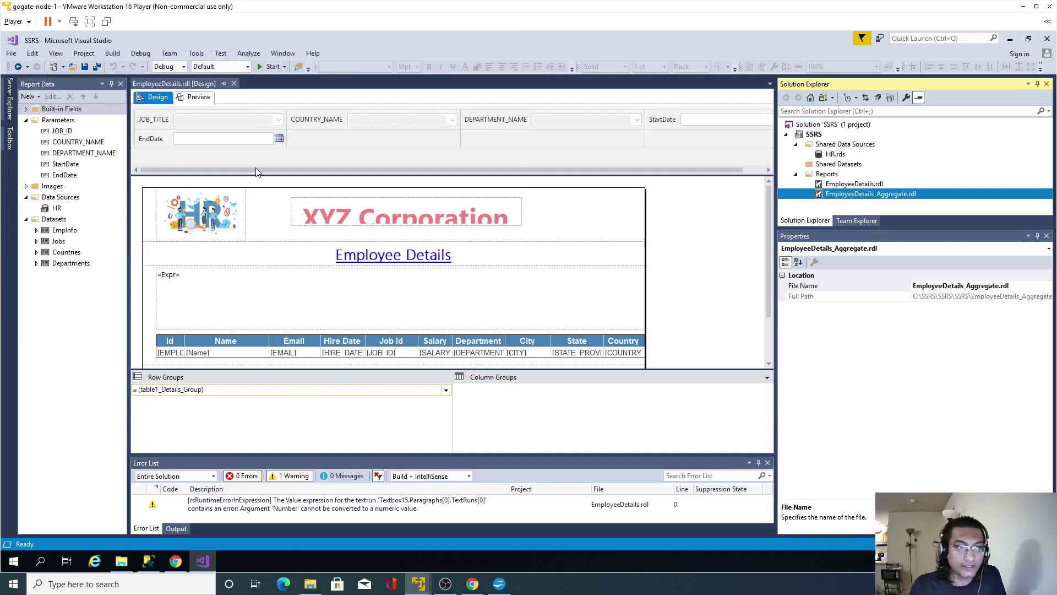
- Close EmployeeDetails.rdl, open and save EmployeeDetails_Aggregate.rdl, and enlarge the design area to show the report footer
left_click(234, 83)
double_click(844, 194)
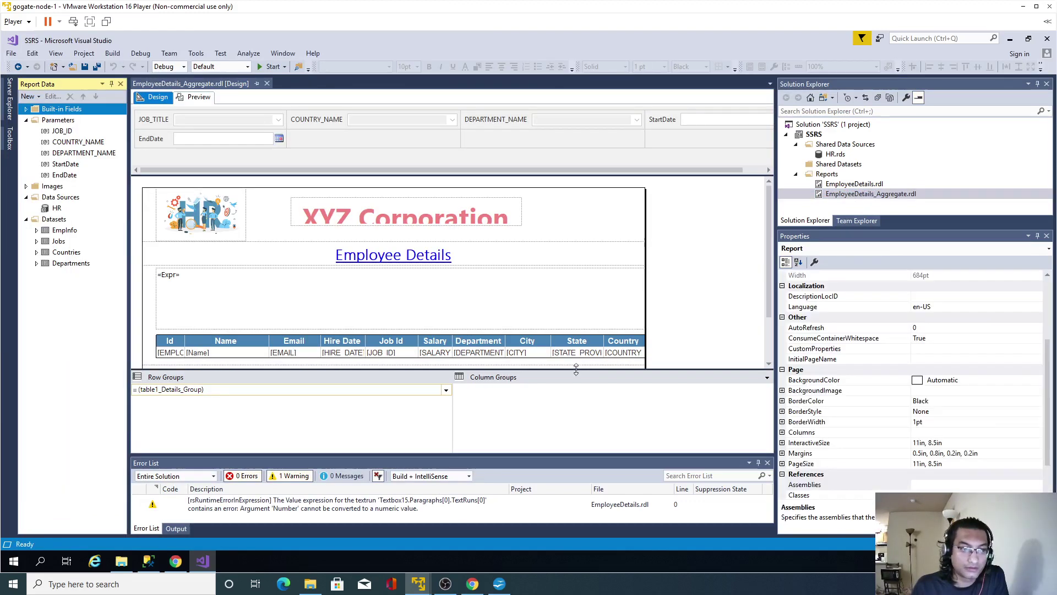
left_click(84, 67)
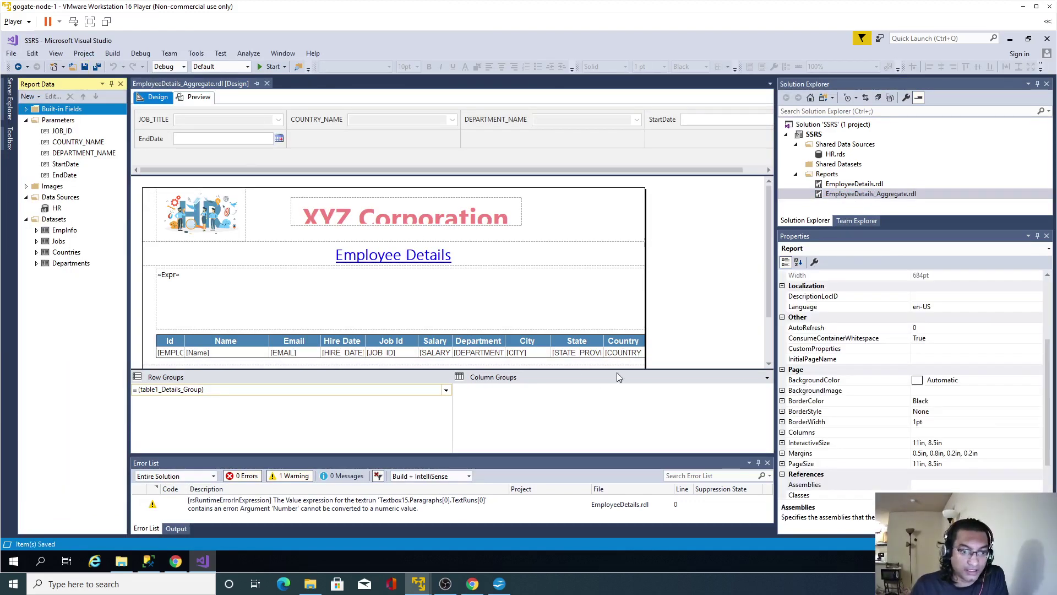
left_click_drag(621, 369, 621, 402)
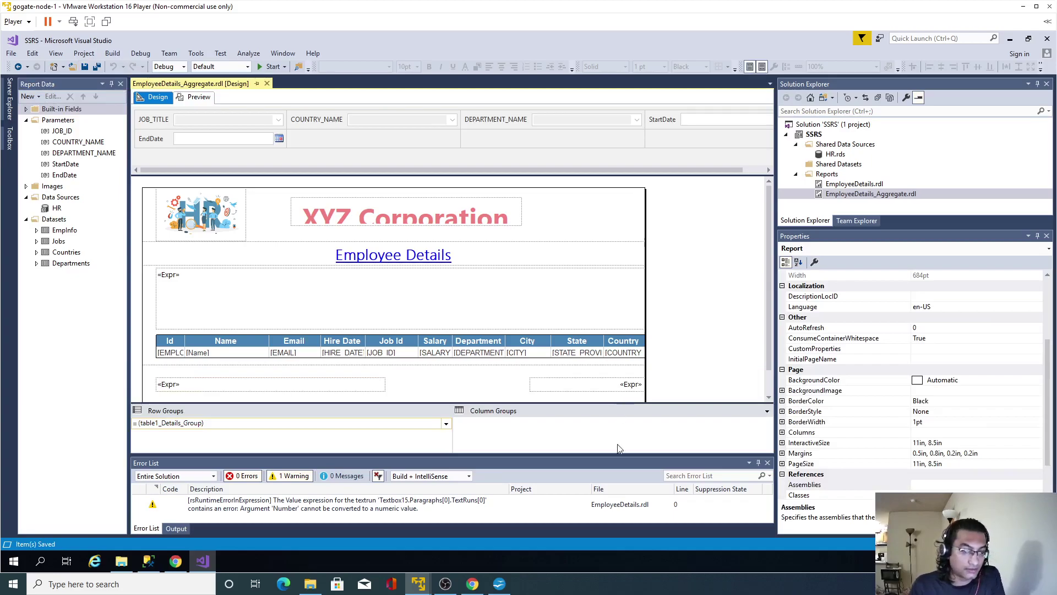
- Check the pivot table grouping in Calc, return to the virtual machine, and delete the report table's City and State columns
left_click(501, 584)
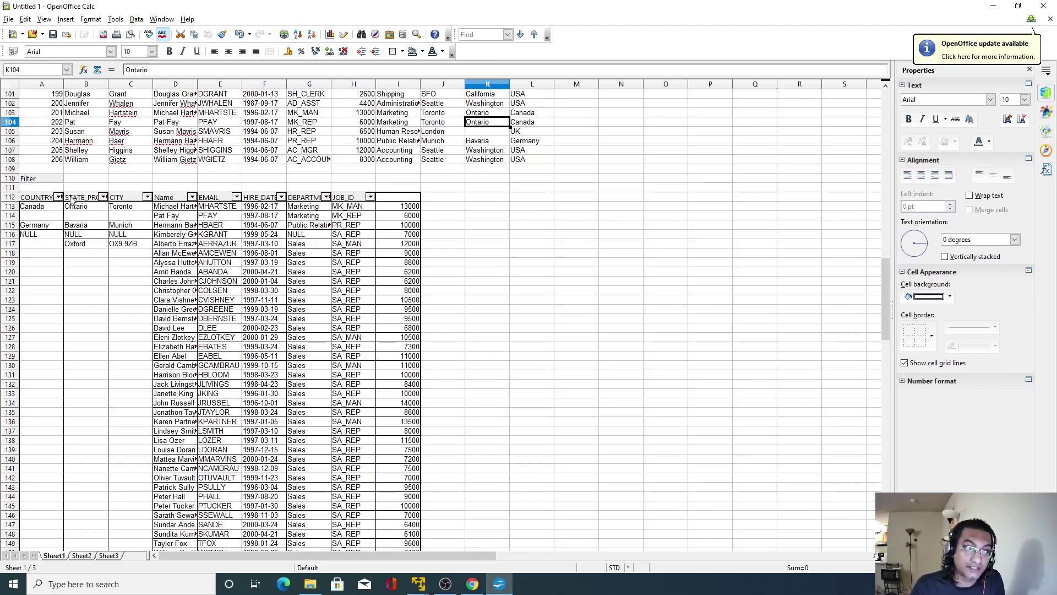
left_click(418, 583)
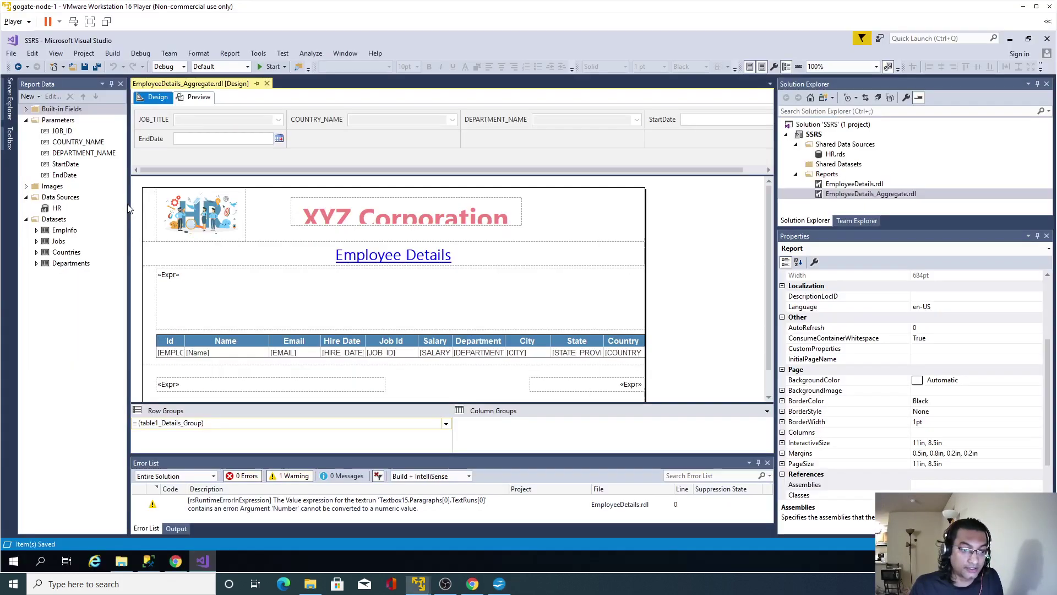
left_click(540, 342)
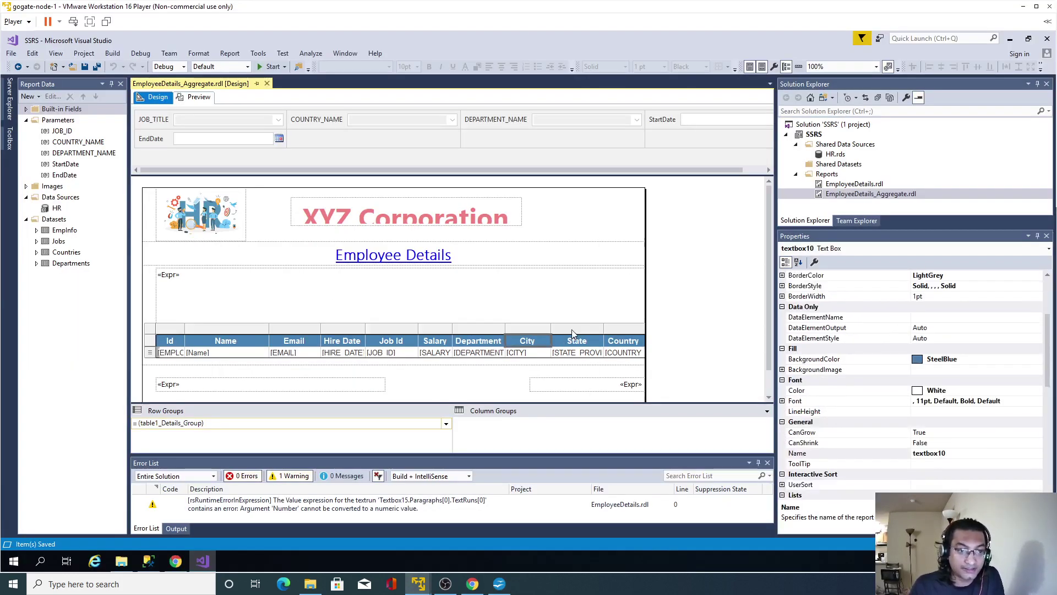
left_click(533, 328)
left_click(577, 328, "shift")
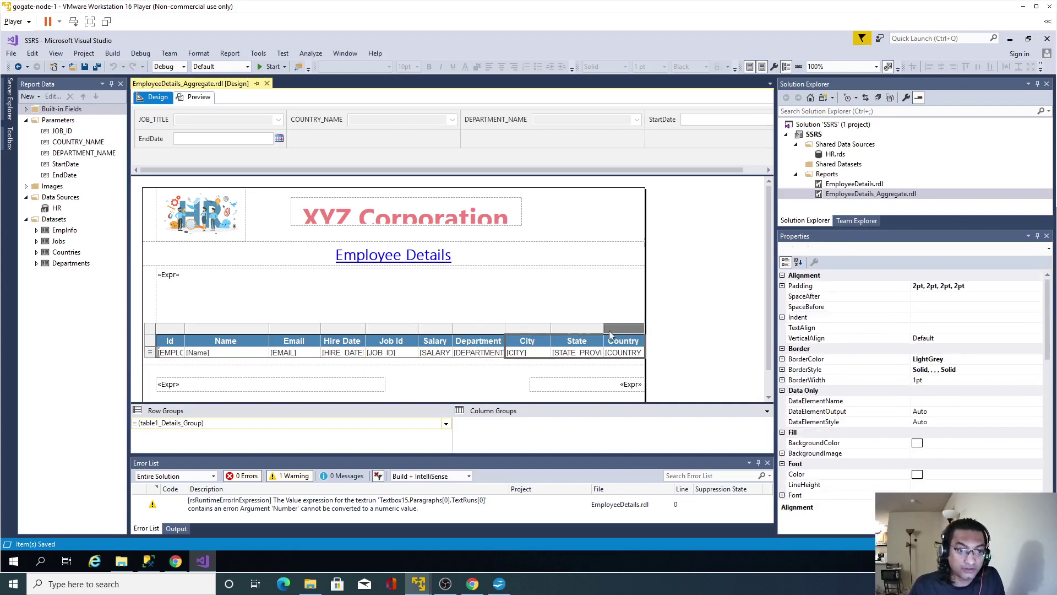
left_click(529, 329)
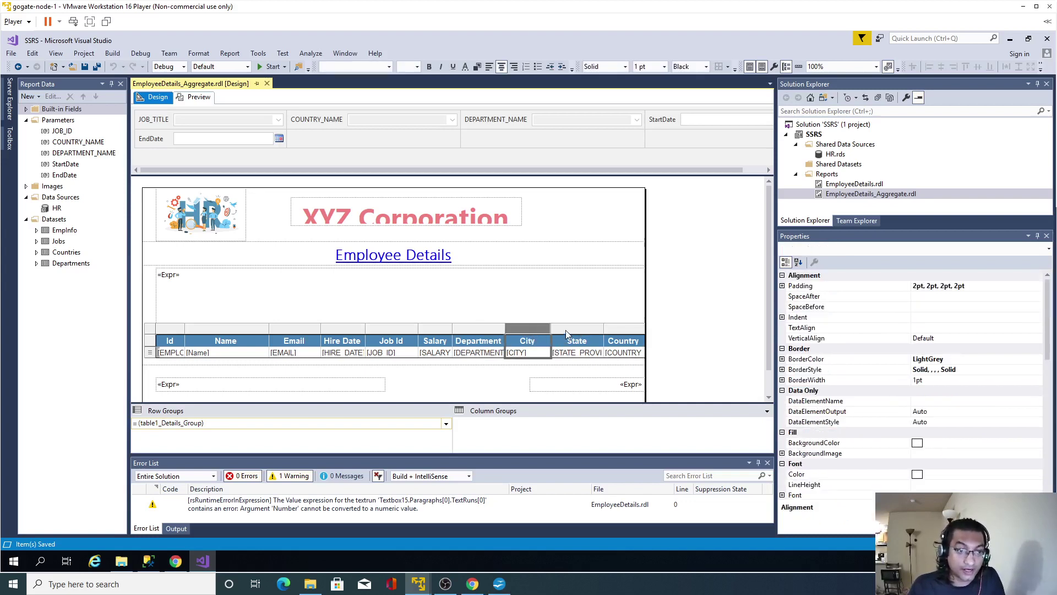
left_click(573, 328)
left_click(529, 329)
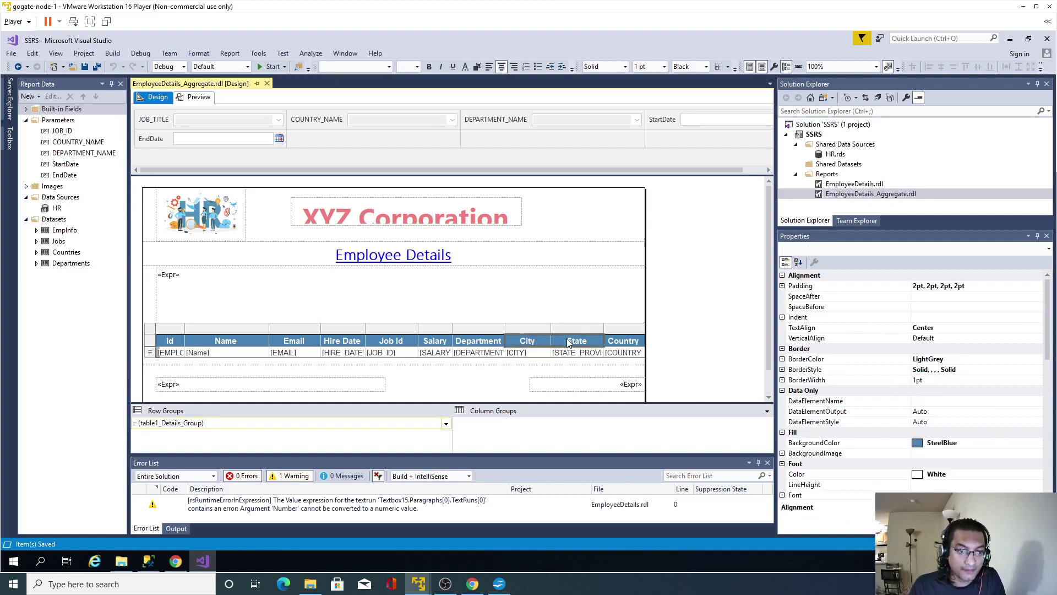
left_click(572, 329)
left_click(609, 328)
left_click(527, 328)
left_click(564, 329, "shift")
right_click(563, 329)
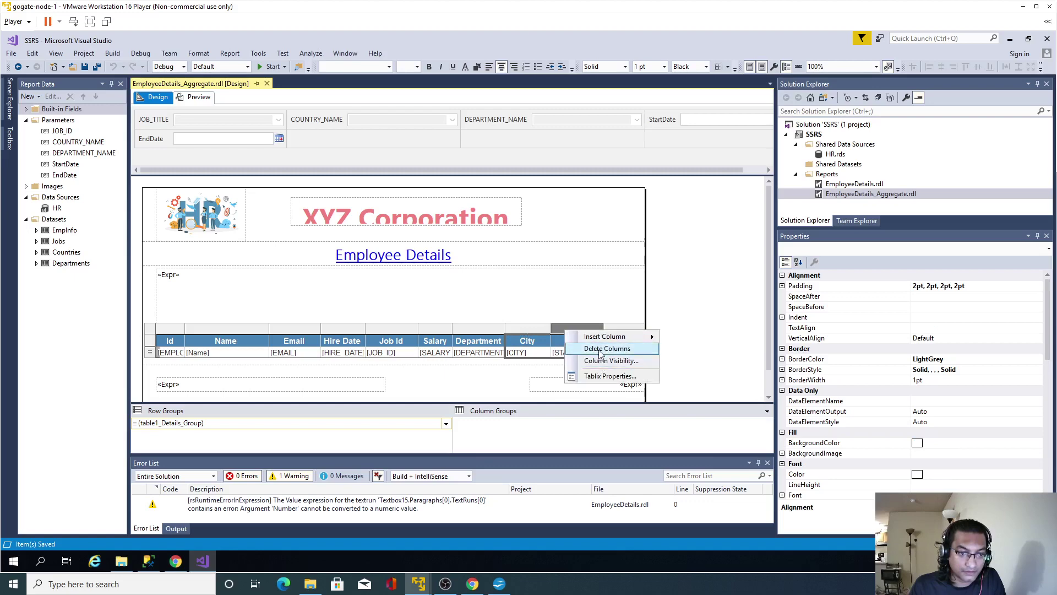
left_click(601, 348)
- Delete the Country column from the employee table and save the report
left_click(528, 329)
right_click(534, 330)
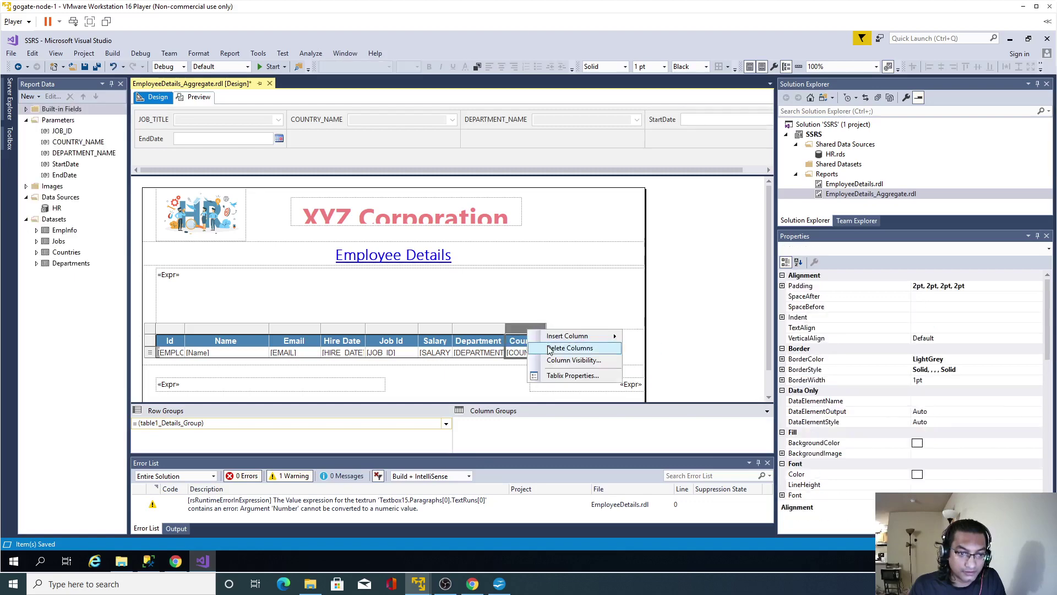
left_click(551, 349)
left_click(570, 355)
left_click(685, 343)
key("ctrl+s")
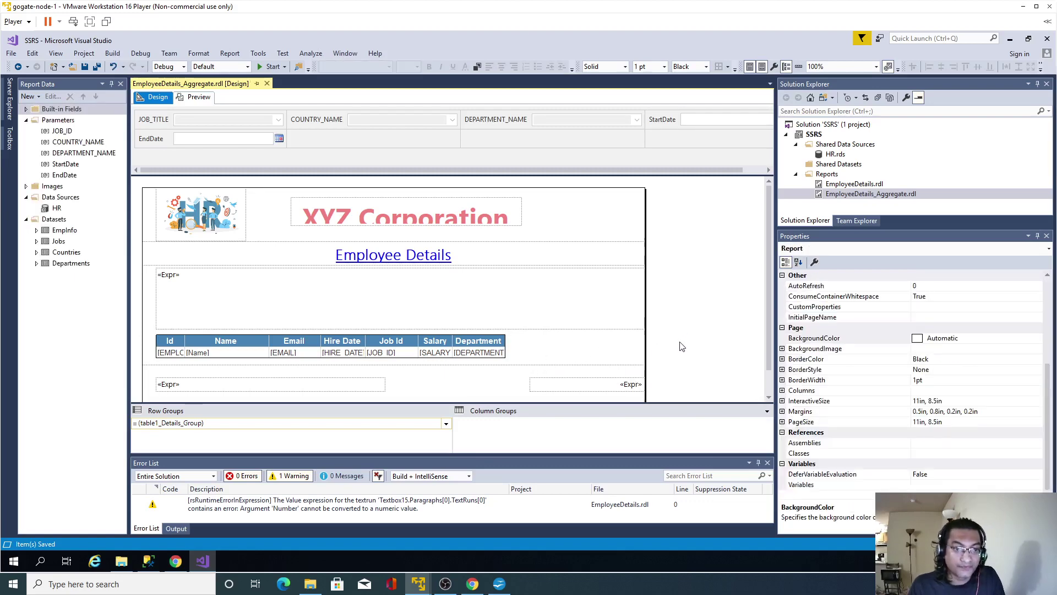
- Insert a column before Id in the employee table, fill it with the COUNTRY_NAME field, and preview the report
left_click(177, 344)
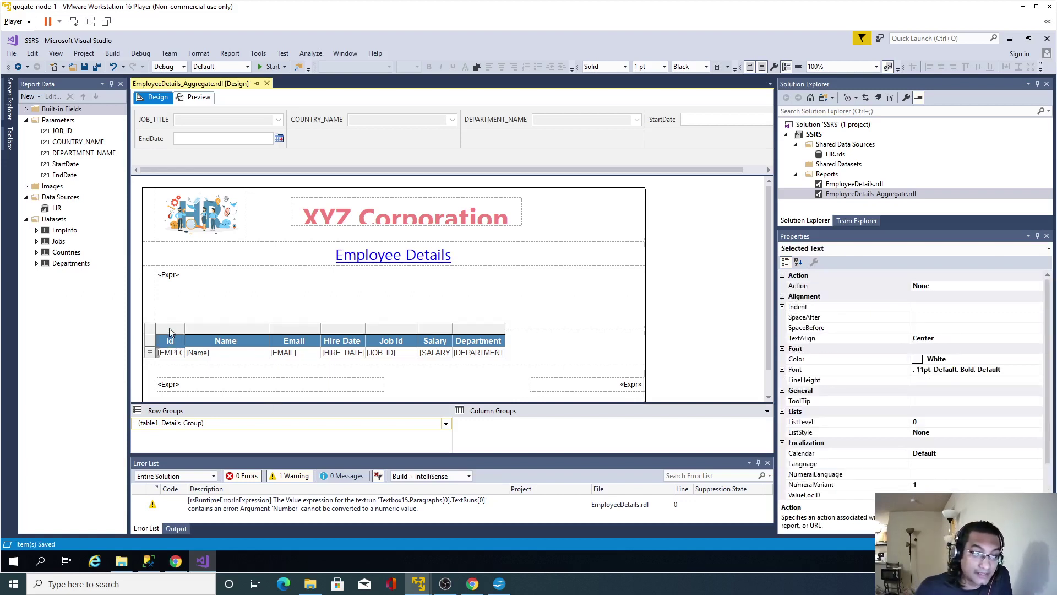
left_click(170, 329)
right_click(173, 330)
mouse_move(210, 340)
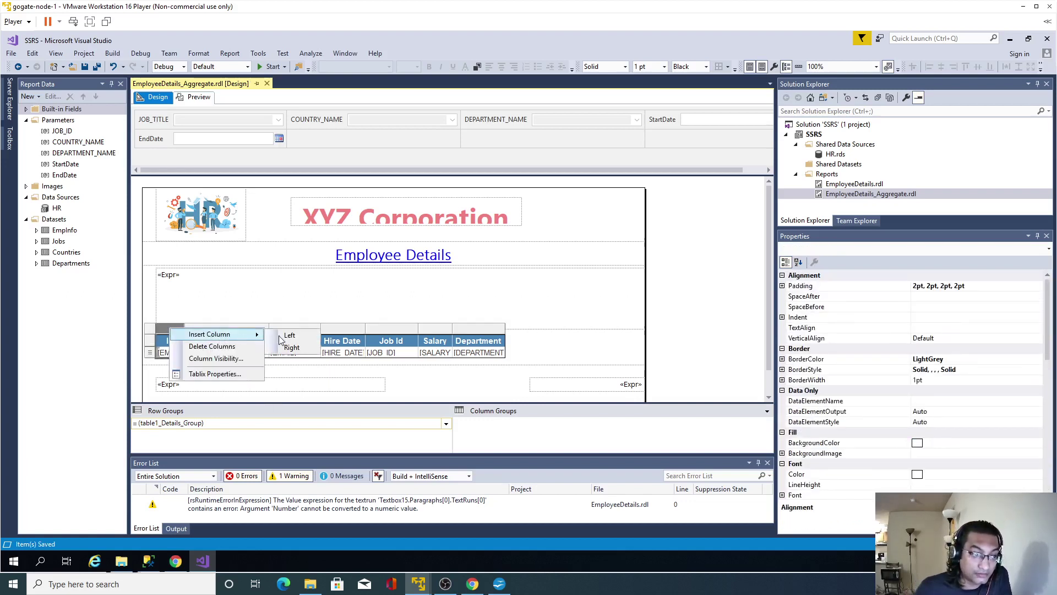
left_click(281, 336)
left_click(200, 351)
left_click(204, 352)
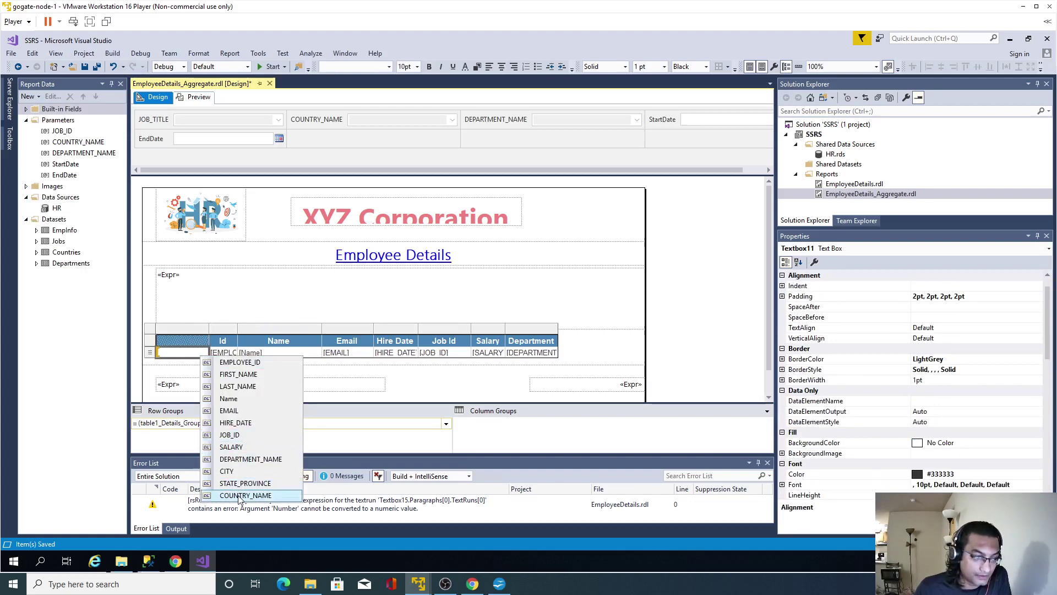
left_click(239, 495)
left_click(672, 302)
left_click(196, 97)
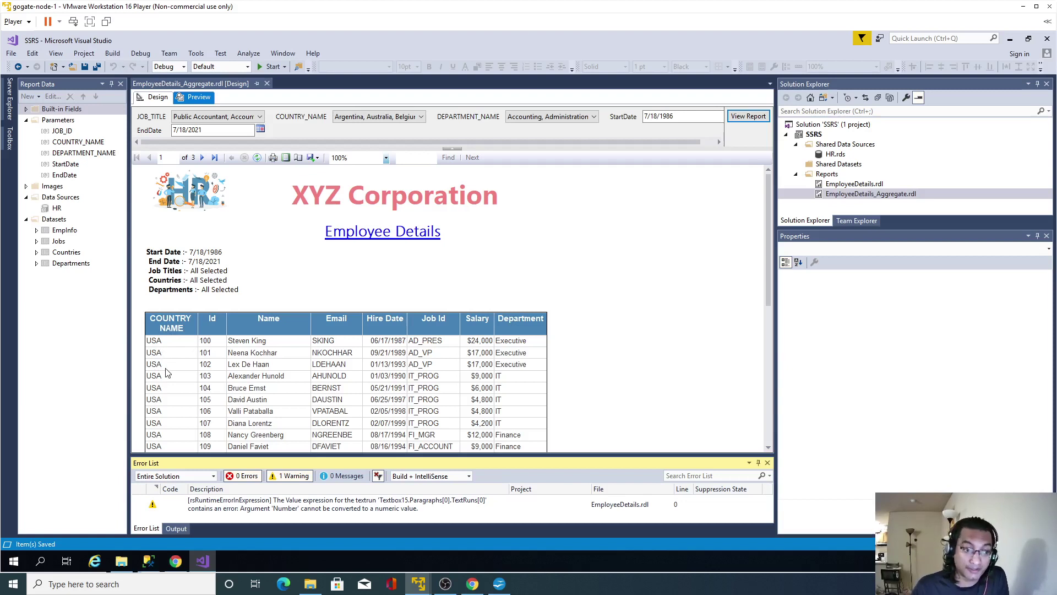
- Compare the preview with the Calc pivot table, return to the report design, and delete the COUNTRY NAME column
left_click(498, 583)
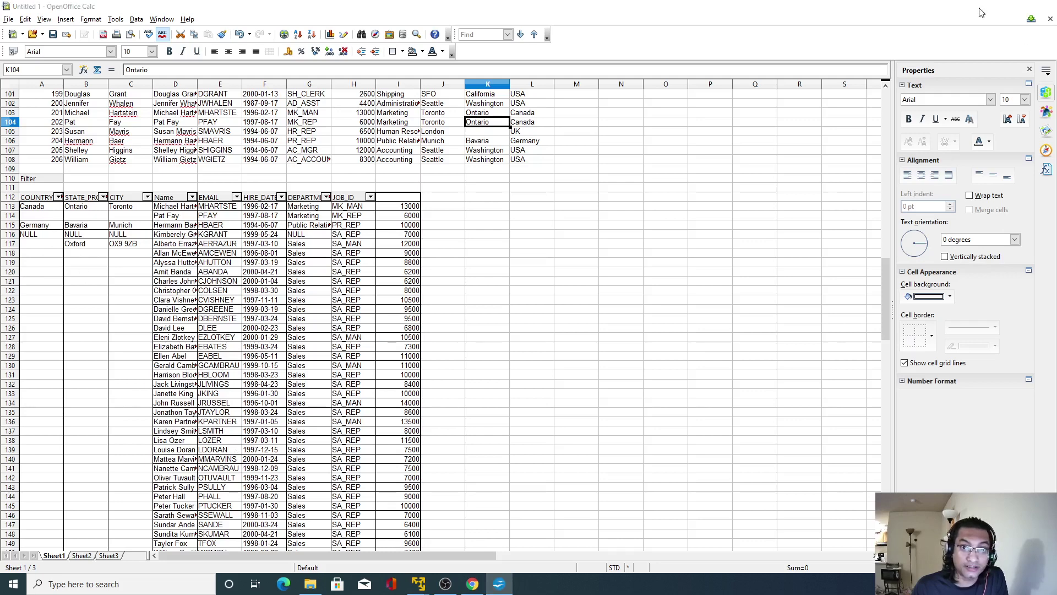
key("alt+Tab")
left_click(156, 97)
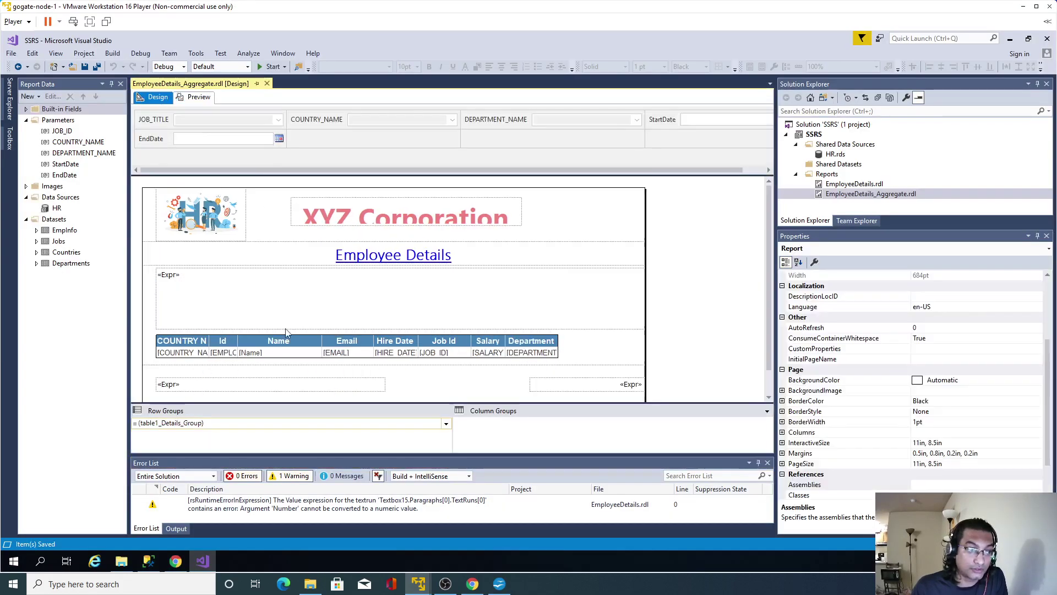
left_click(182, 328)
right_click(175, 330)
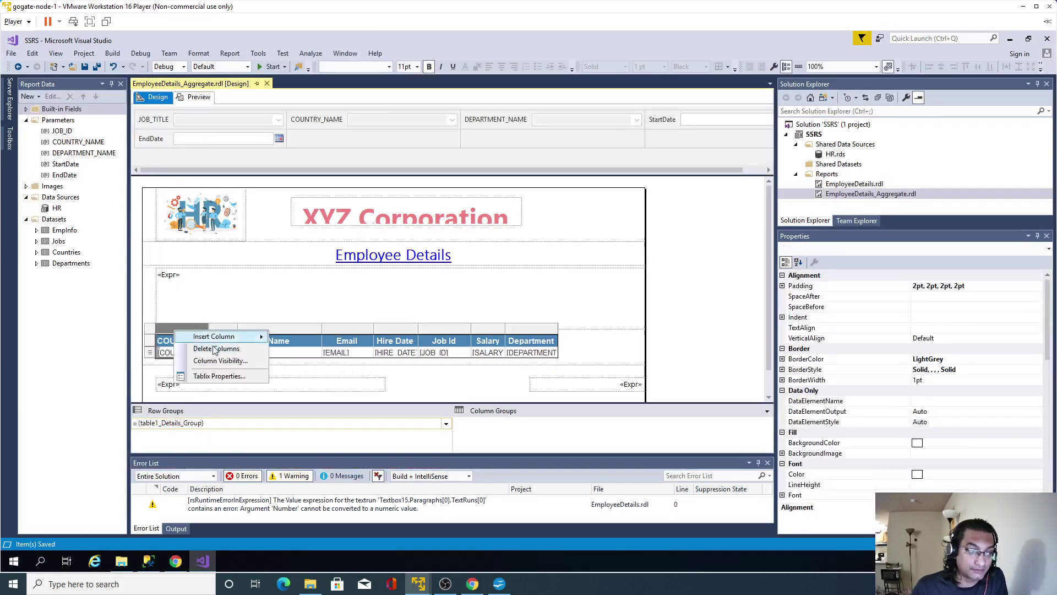
left_click(212, 348)
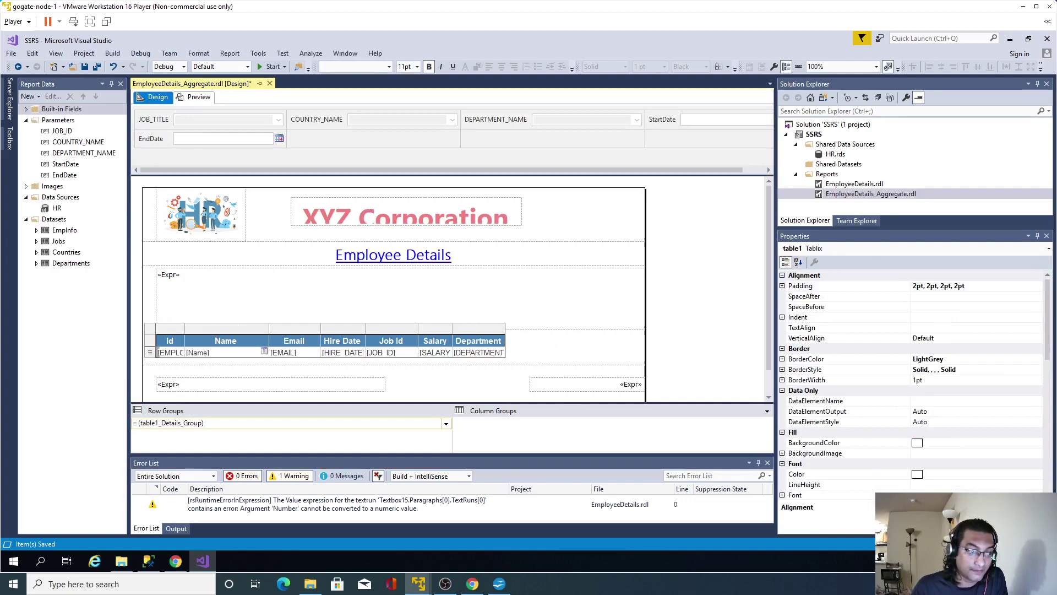
left_click(737, 307)
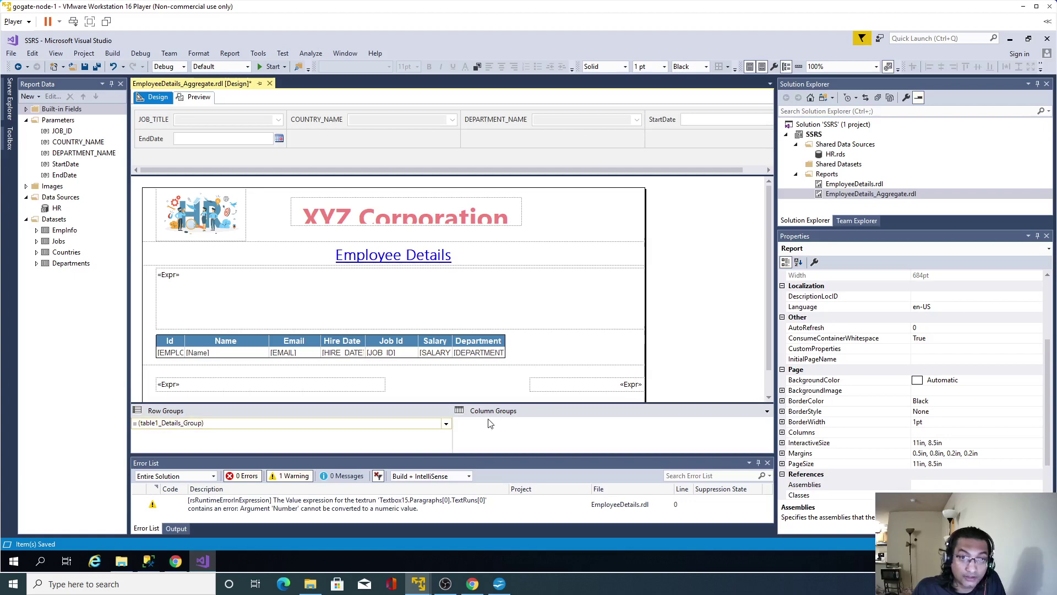
- Place the Calc window beside the report designer and examine the pivot table layout's row fields and salary data field
left_click(499, 583)
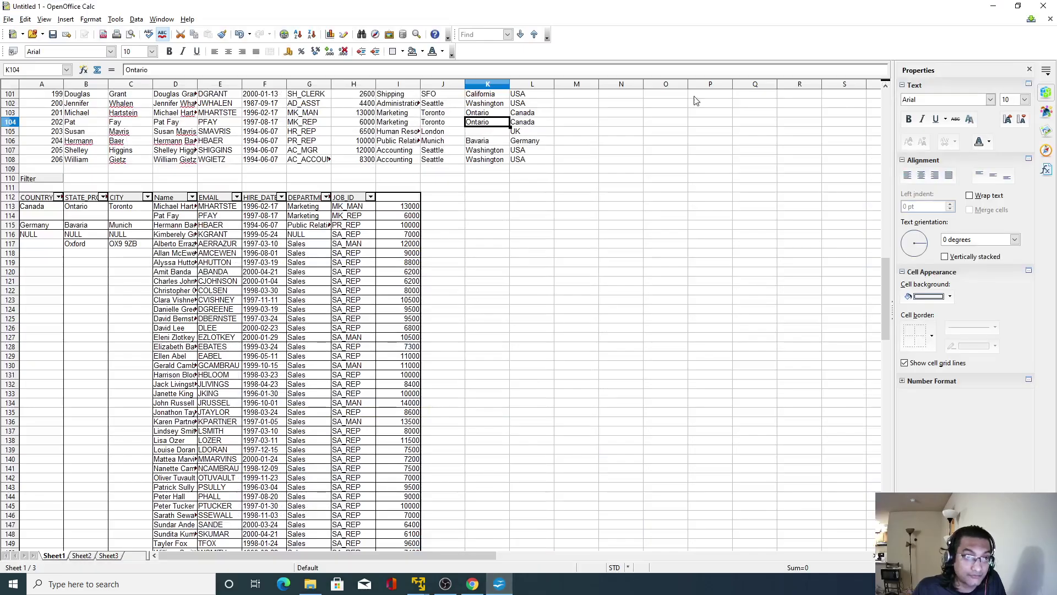
left_click(1018, 6)
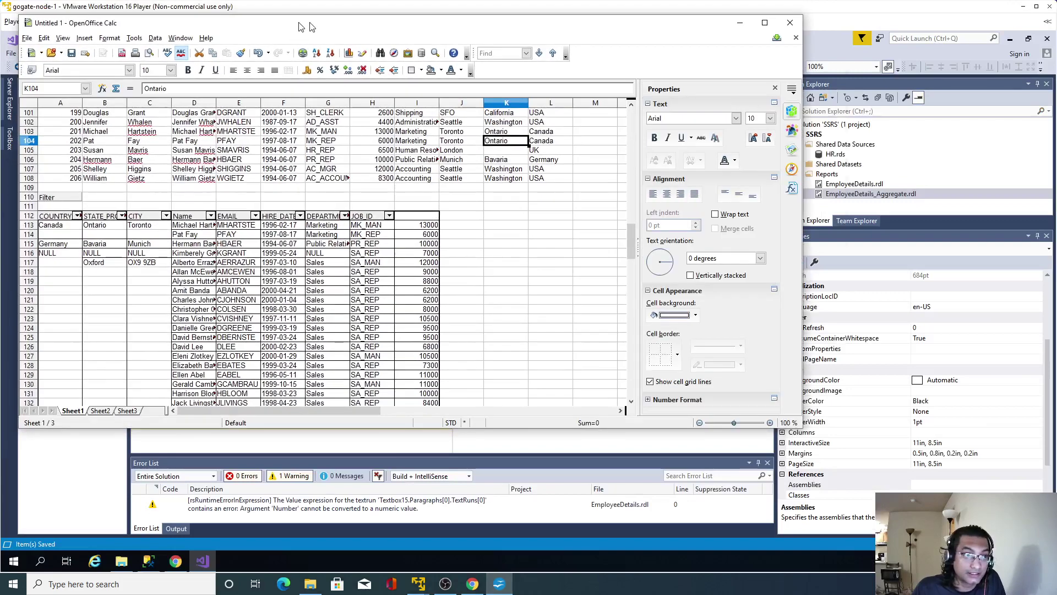
left_click_drag(295, 26, 665, 47)
right_click(617, 321)
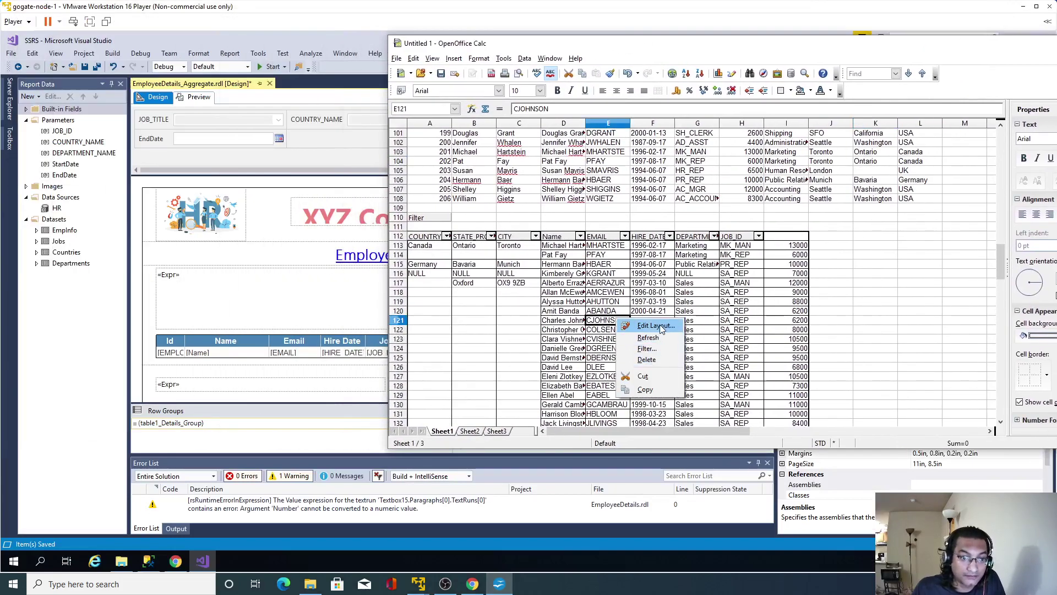
left_click(660, 326)
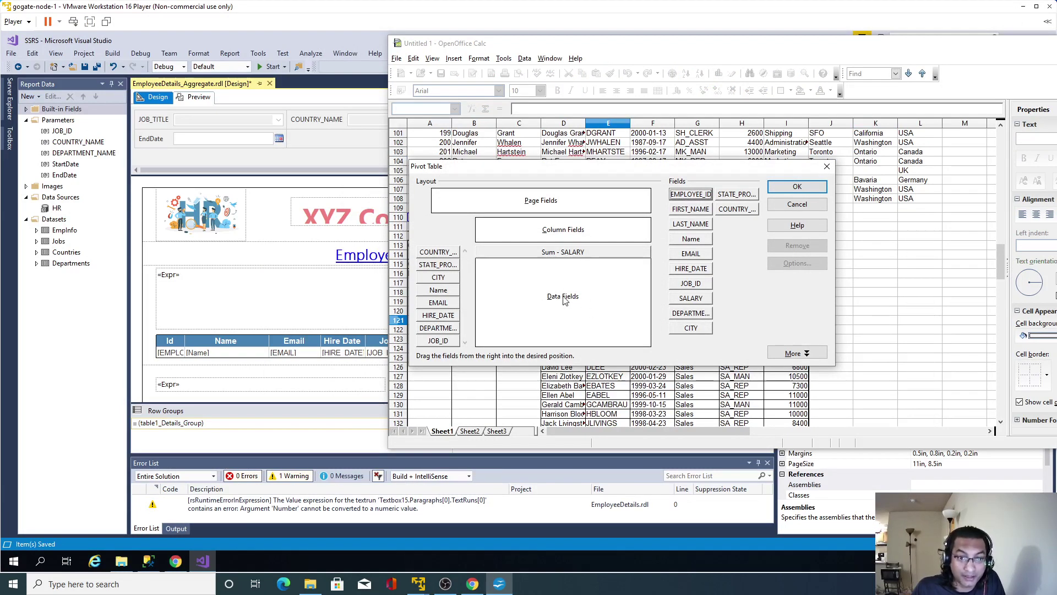
left_click(556, 256)
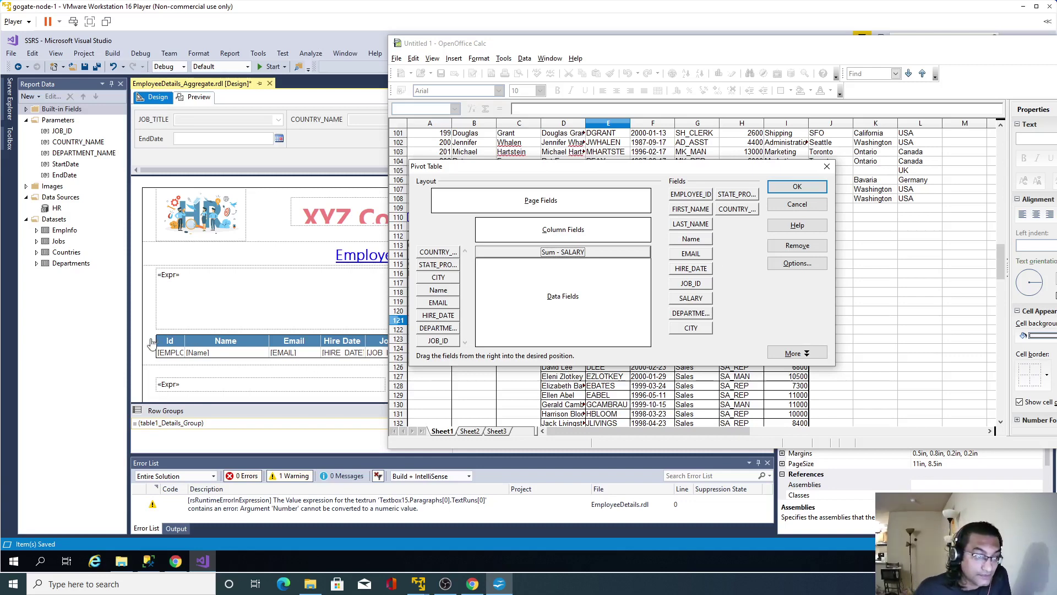
left_click(226, 440)
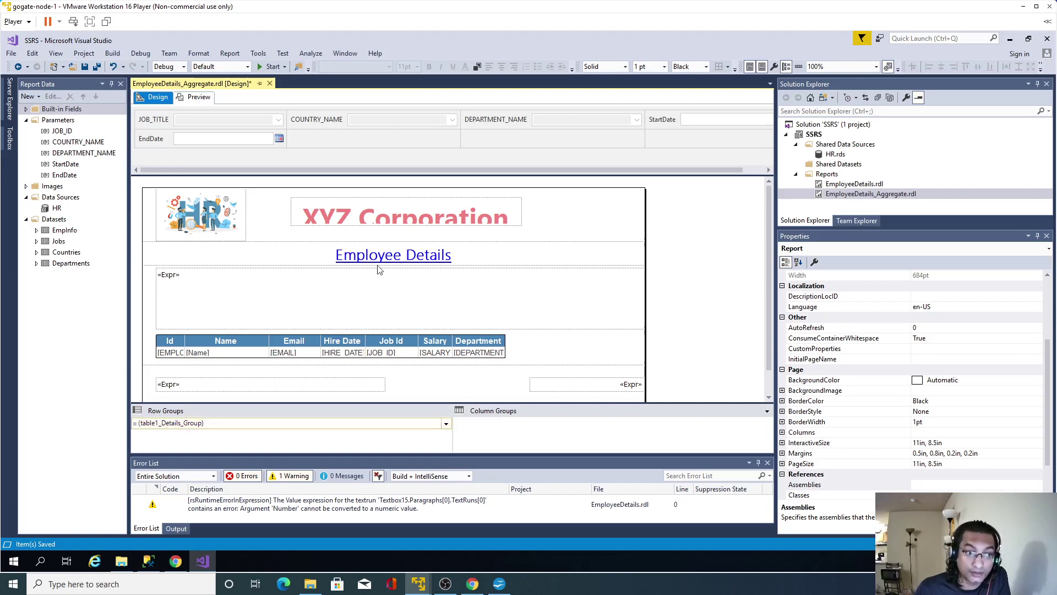
- Try to add a child group to the table1_Details_Group row group
left_click(182, 425)
right_click(181, 426)
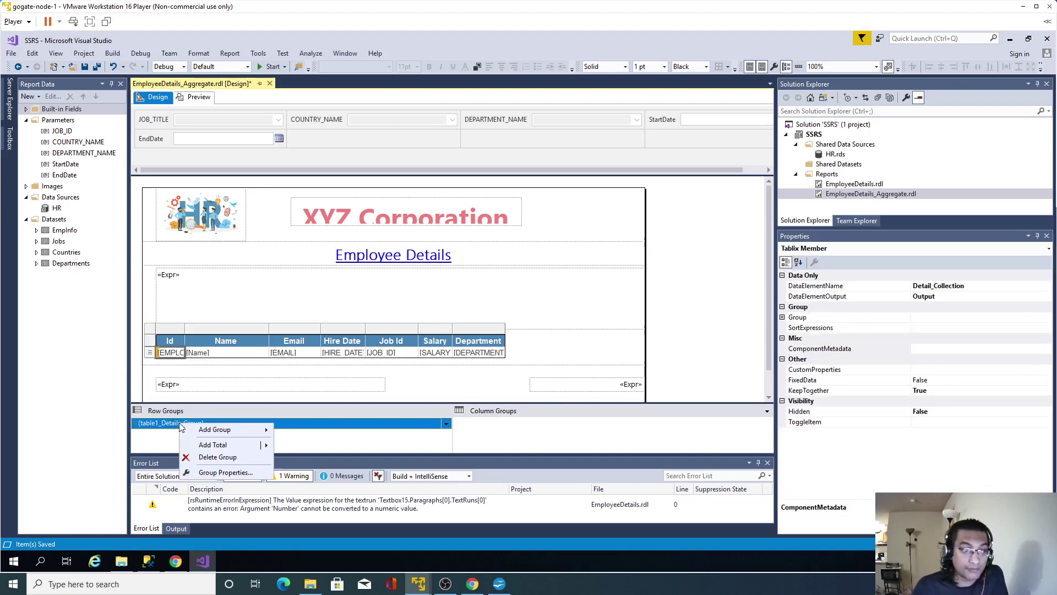
mouse_move(232, 448)
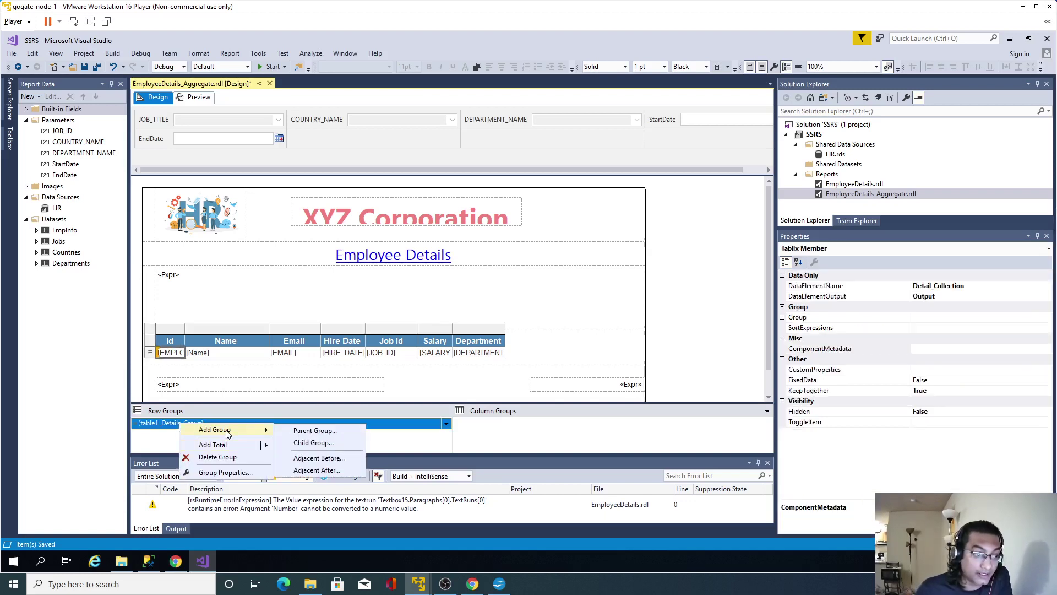
left_click(312, 443)
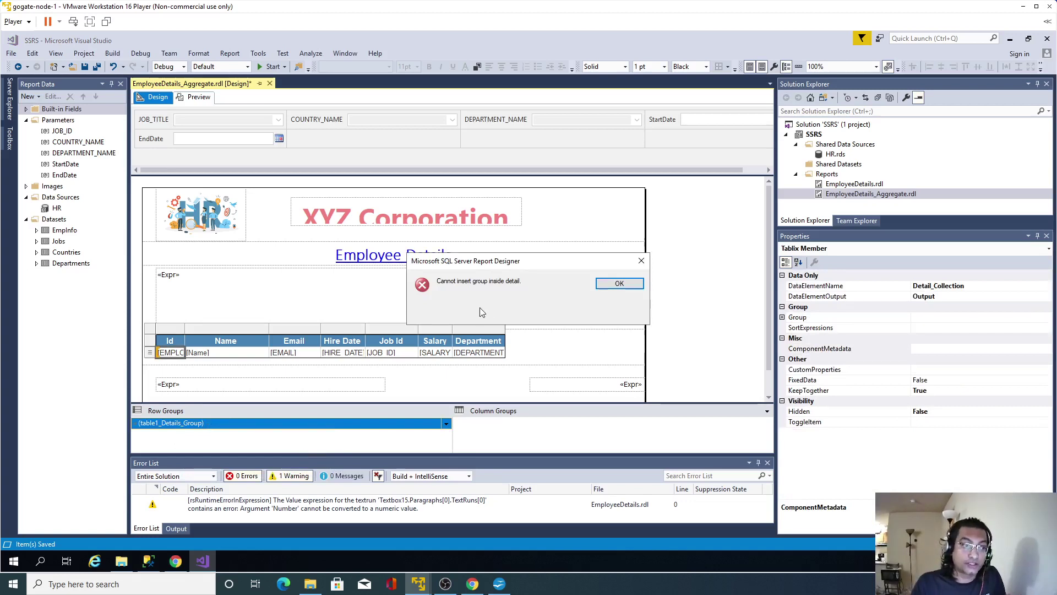
left_click(619, 283)
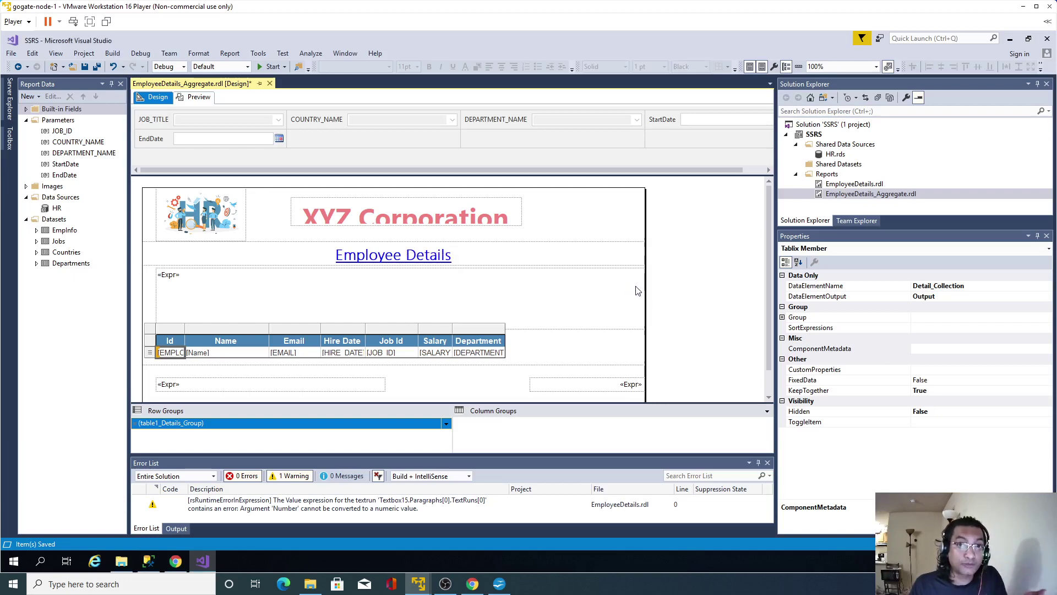
- Accept the unchanged pivot table layout in Calc and add a COUNTRY_NAME parent group to the report's table1_Details_Group row group
left_click(499, 583)
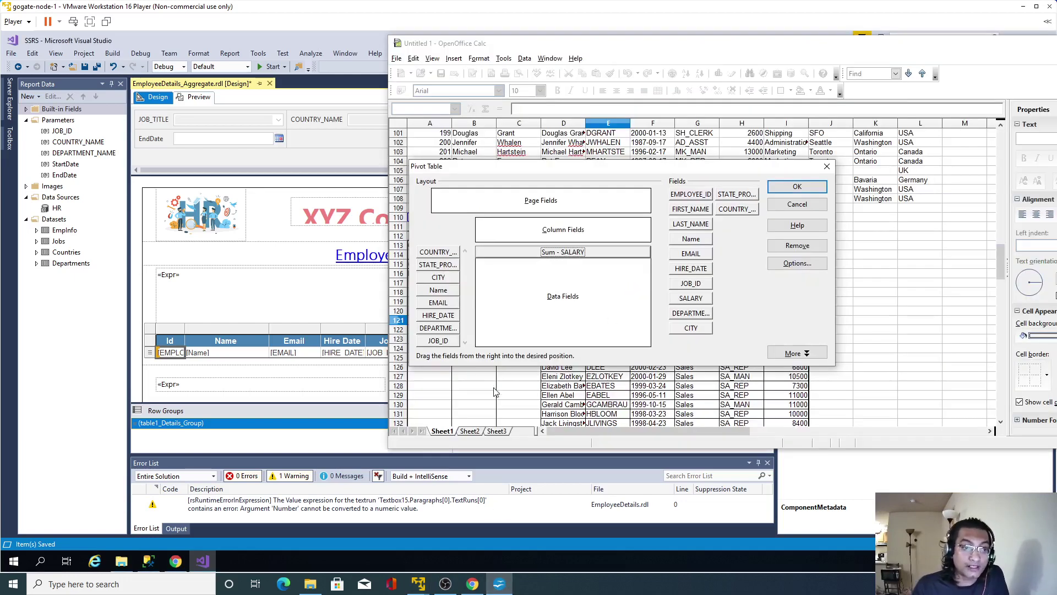
left_click(797, 187)
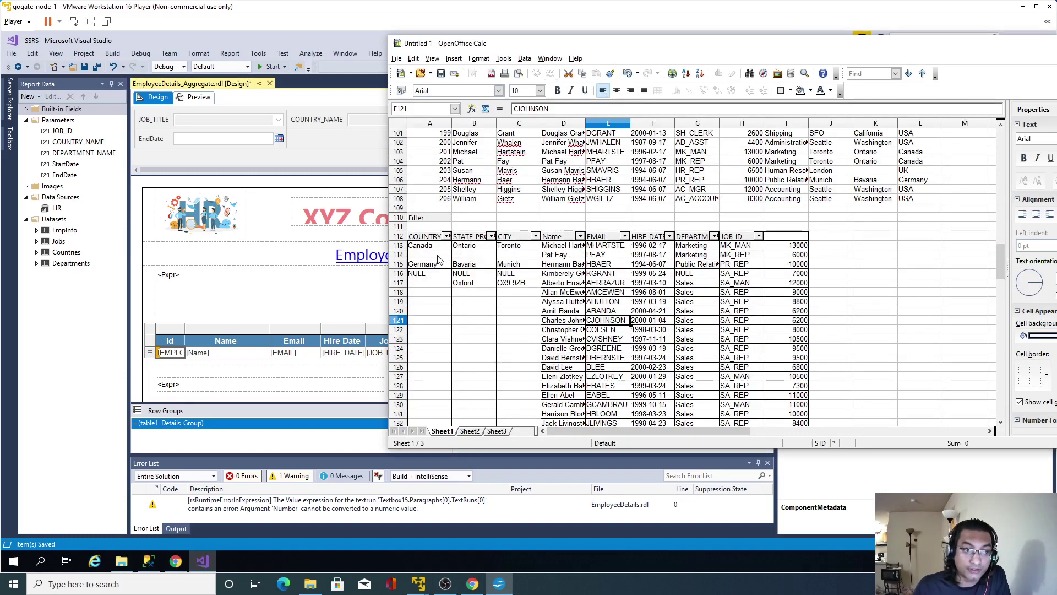
left_click(168, 427)
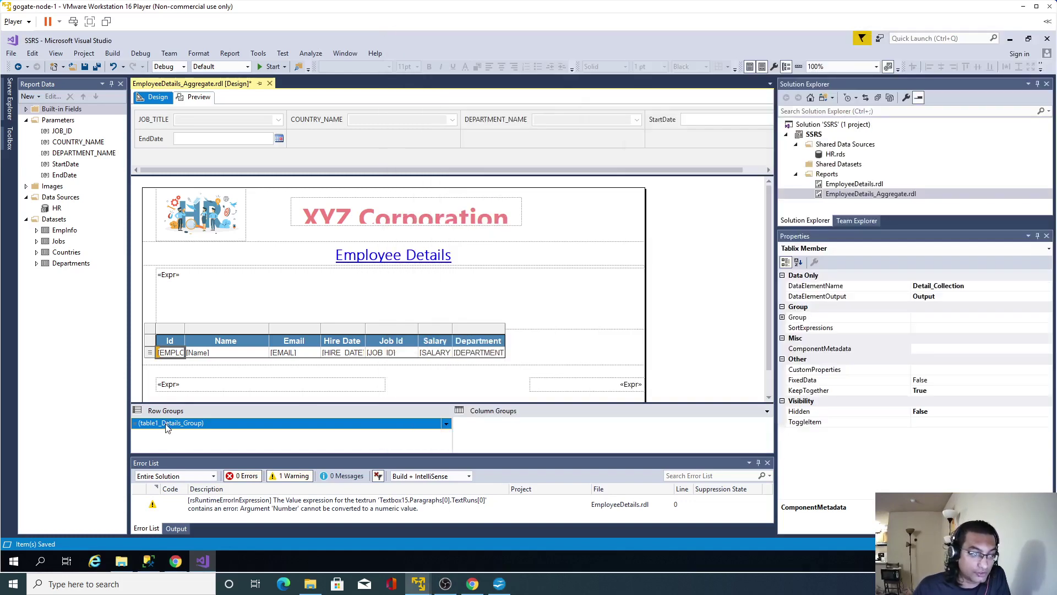
right_click(169, 428)
mouse_move(200, 435)
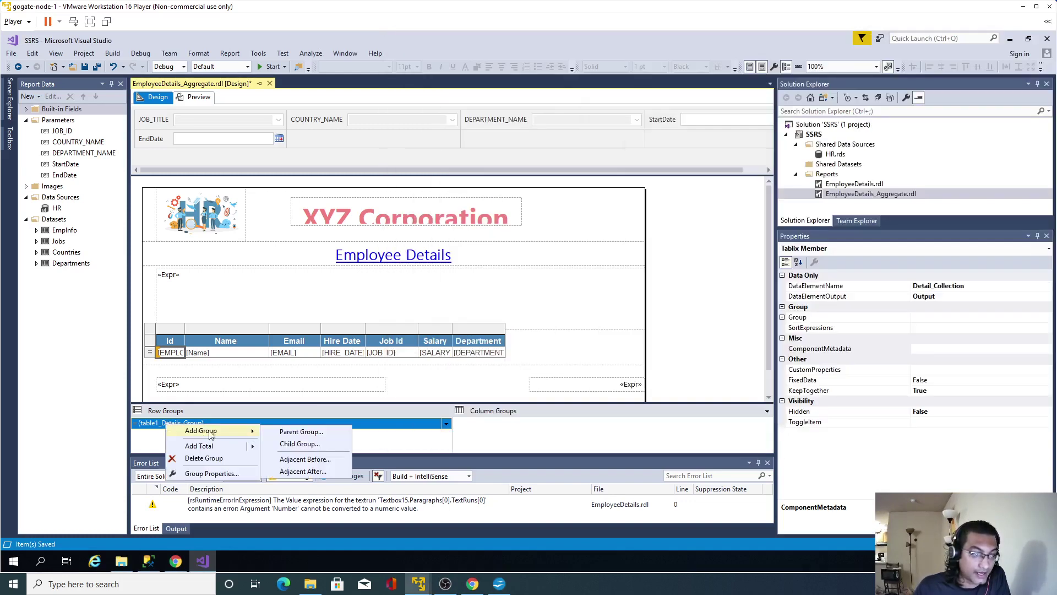
left_click(309, 435)
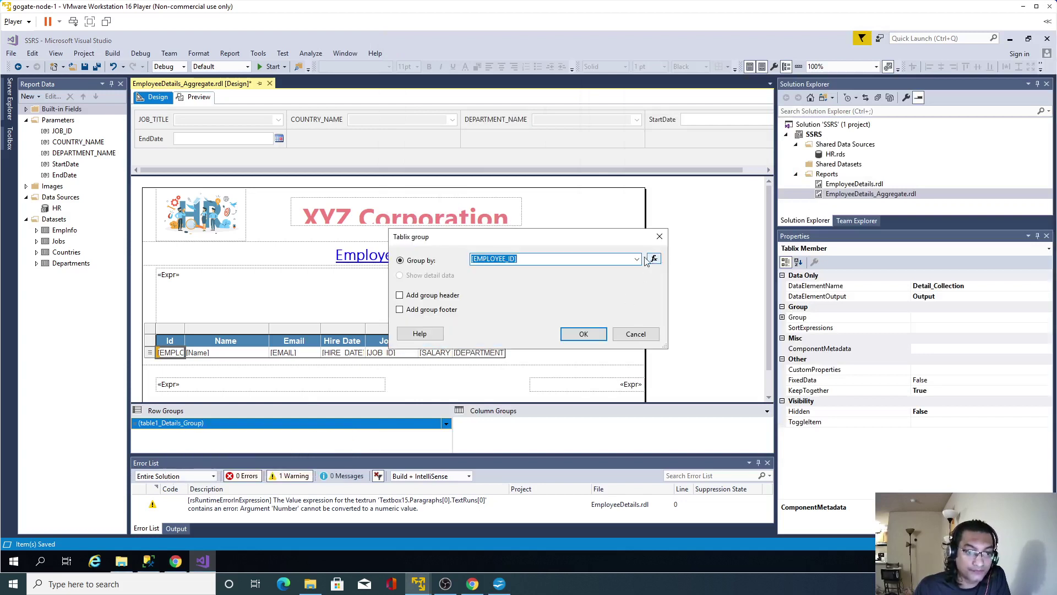
left_click(638, 259)
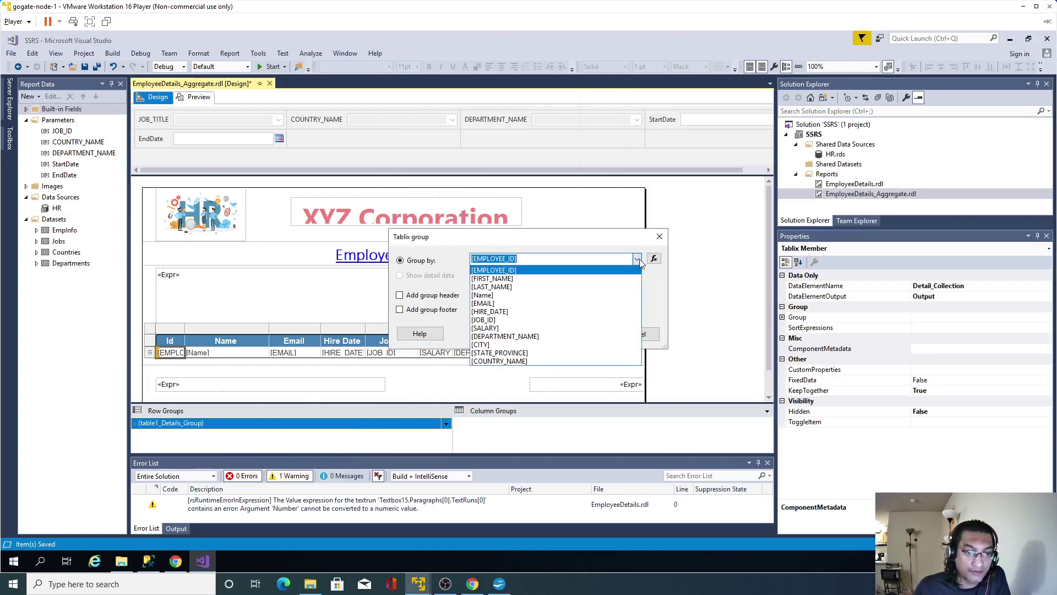
left_click(520, 361)
left_click(591, 337)
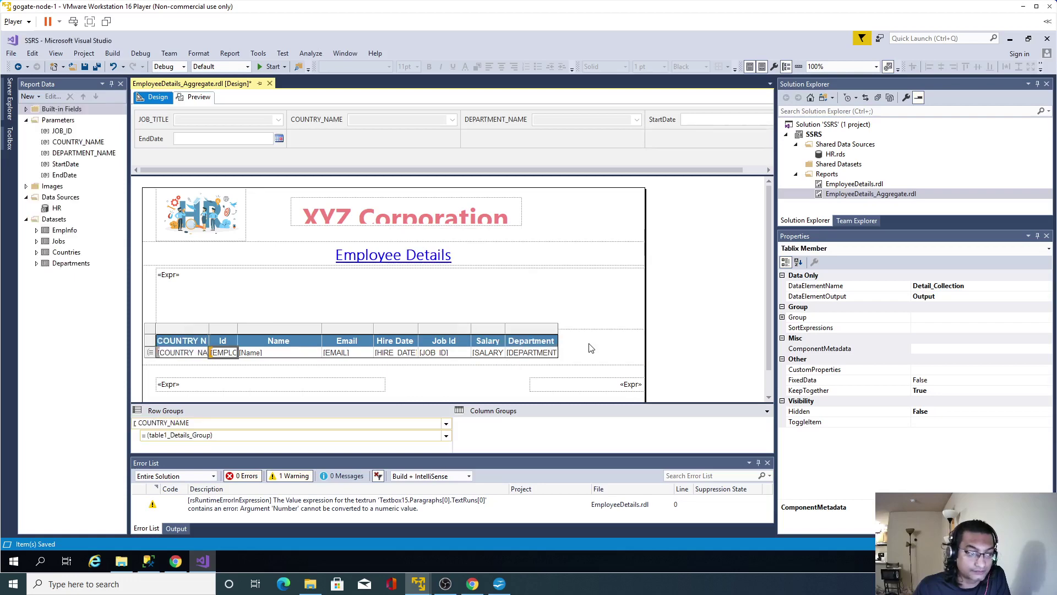
- Check the country and state columns of the Calc pivot table and return to the report's COUNTRY_NAME row group
left_click(498, 584)
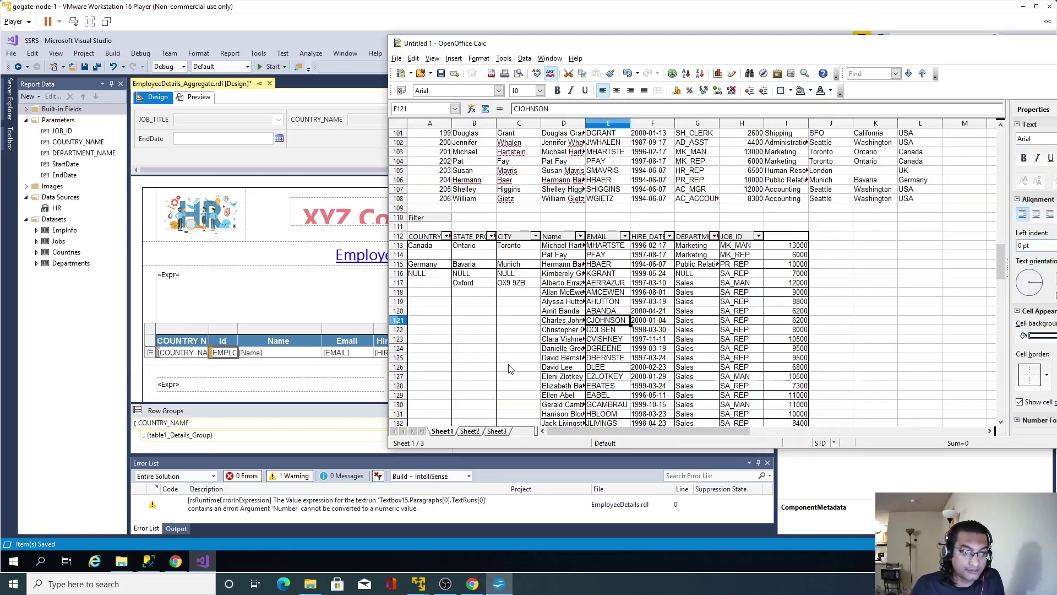
left_click(472, 255)
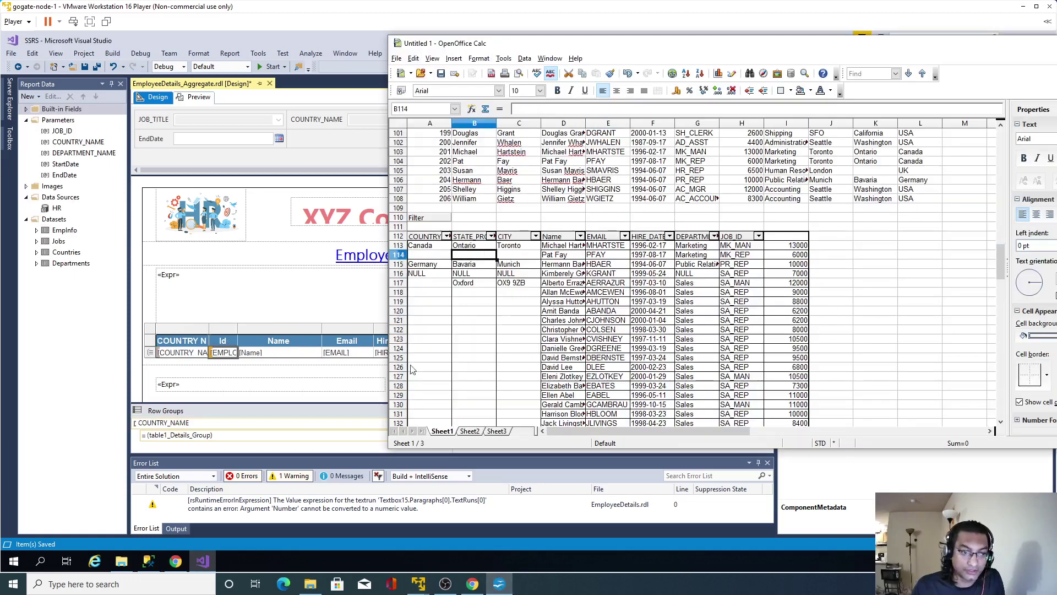
key("alt+Tab")
left_click(175, 424)
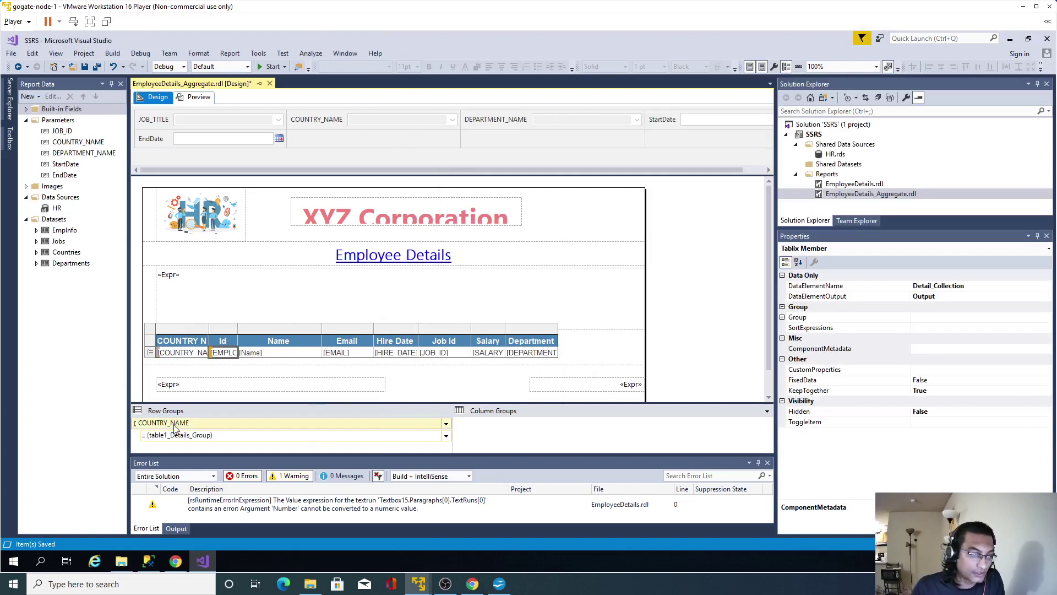
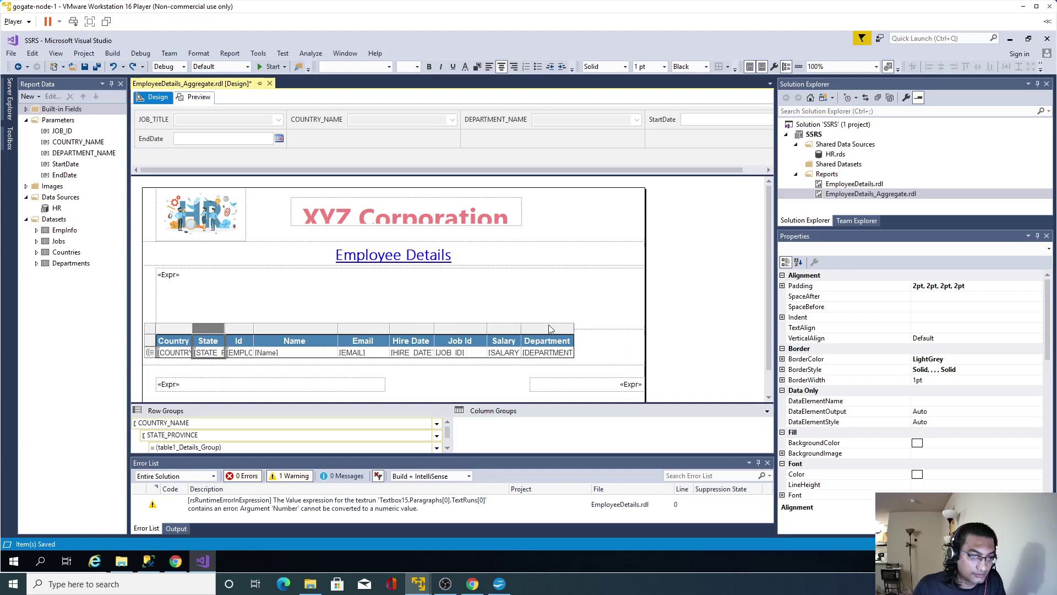
- Save the report and add a child group by CITY under the STATE_PROVINCE row group
left_click(696, 314)
left_click(86, 66)
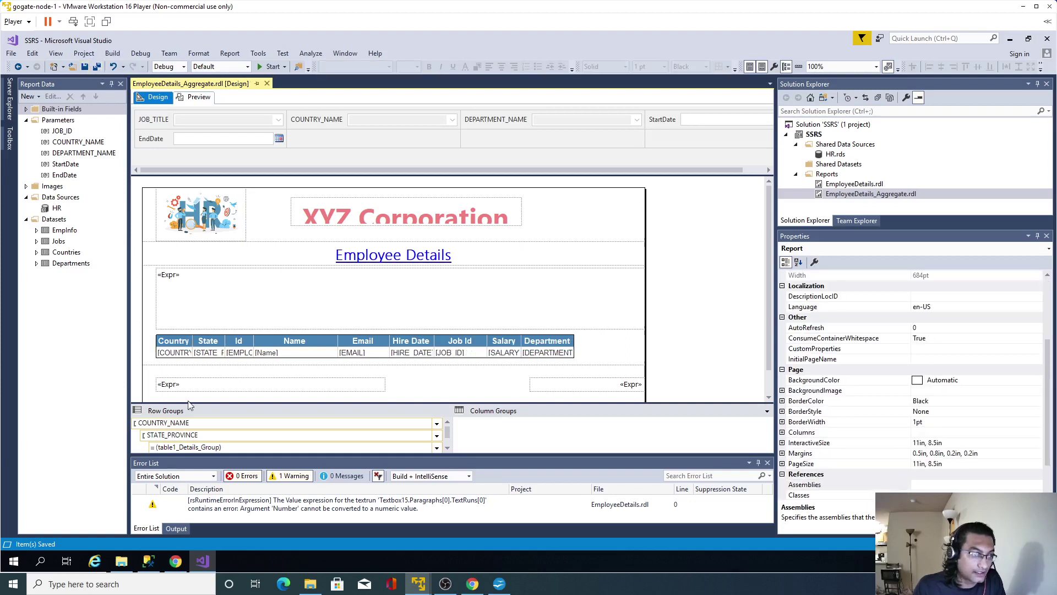
right_click(164, 436)
mouse_move(218, 448)
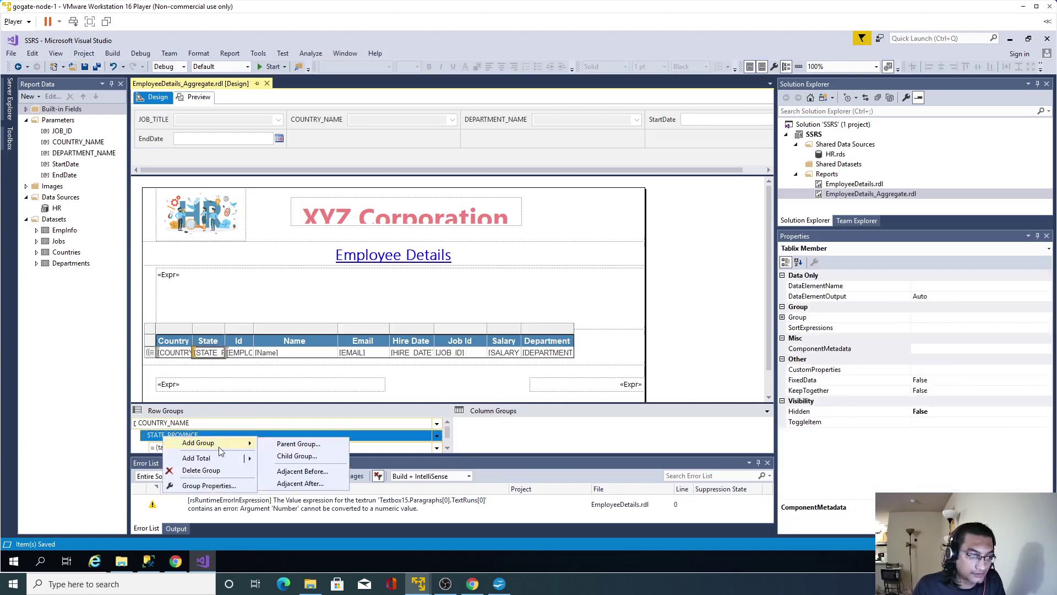
left_click(284, 457)
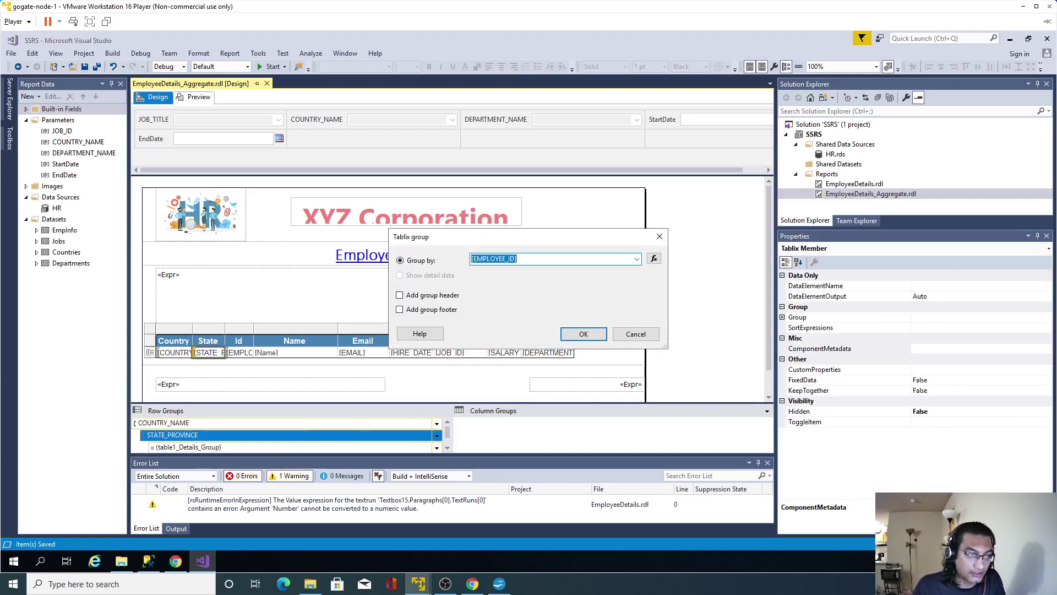
left_click(637, 259)
left_click(551, 337)
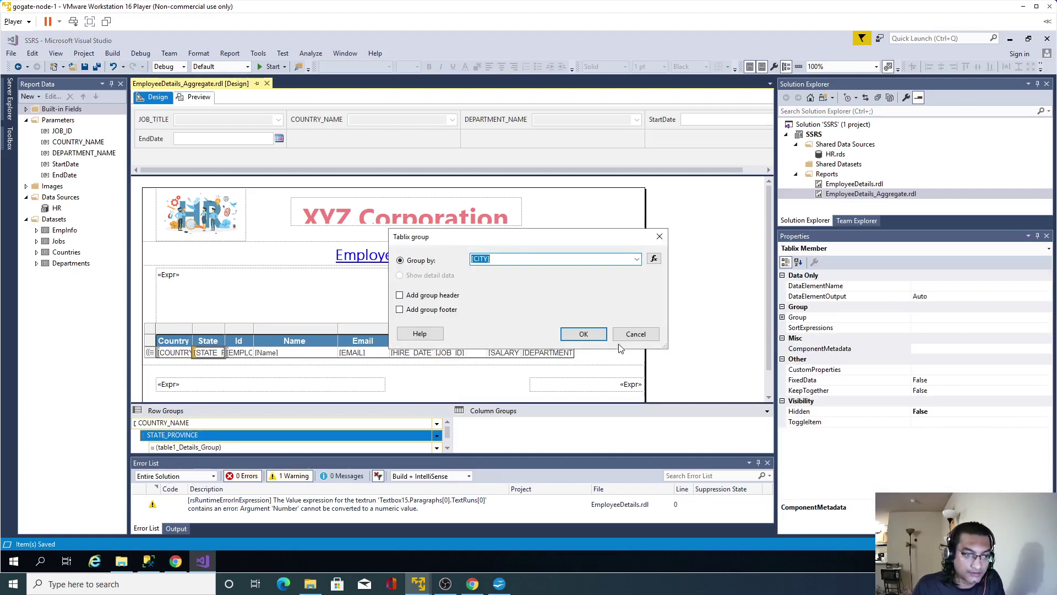
left_click(583, 334)
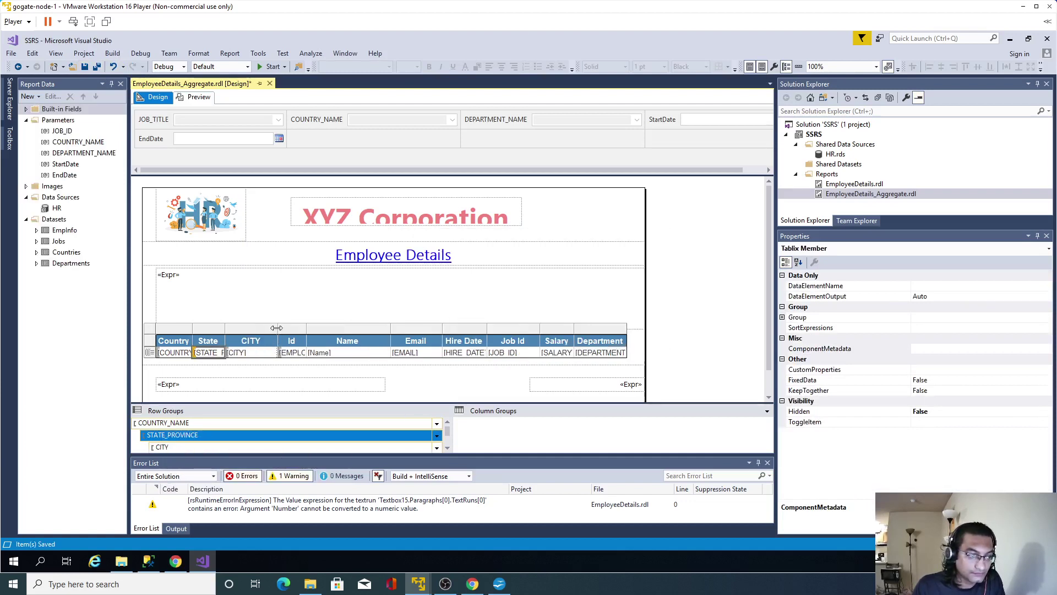
- Narrow the CITY column slightly, change its header to City, and save the report
left_click_drag(278, 328, 272, 328)
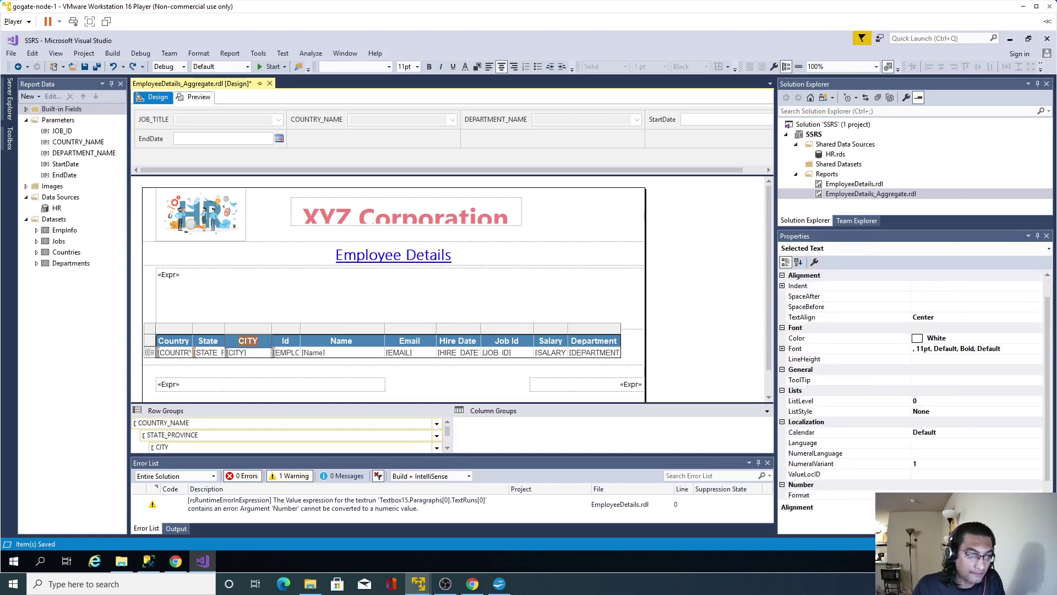
type("c")
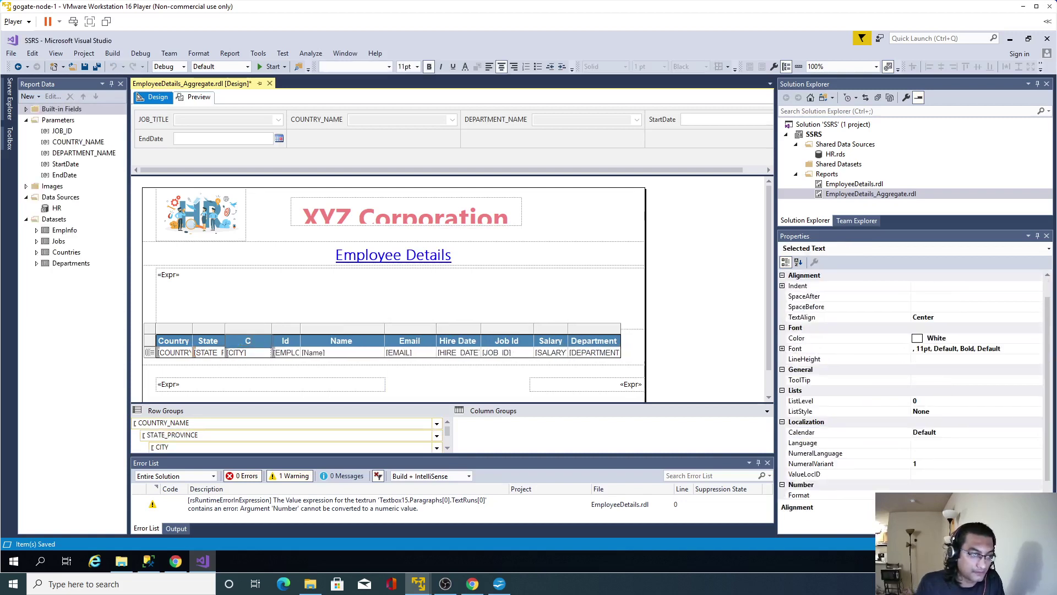
type("ity")
left_click(689, 300)
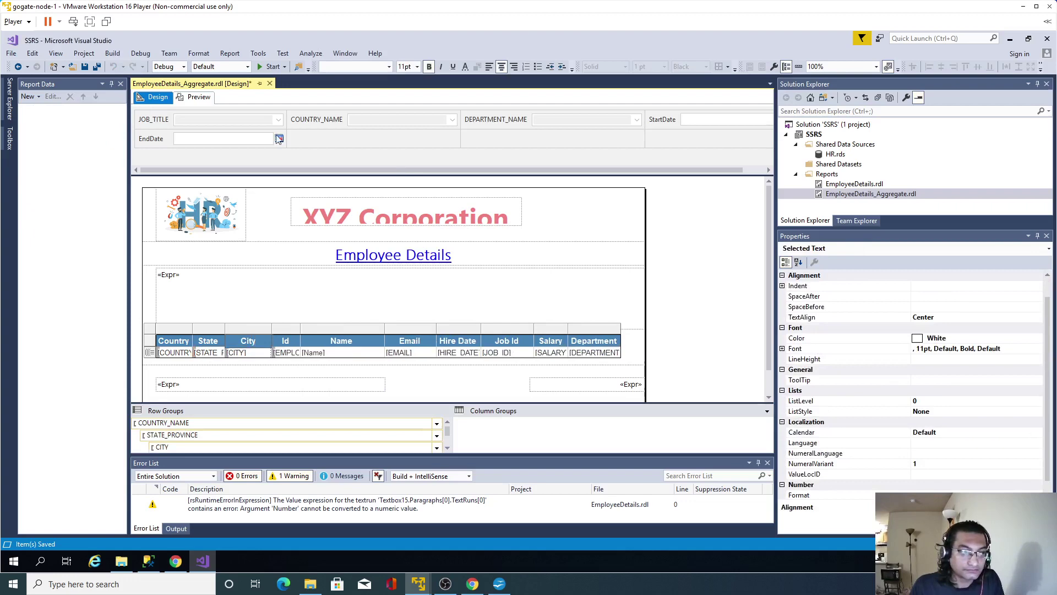
left_click(86, 67)
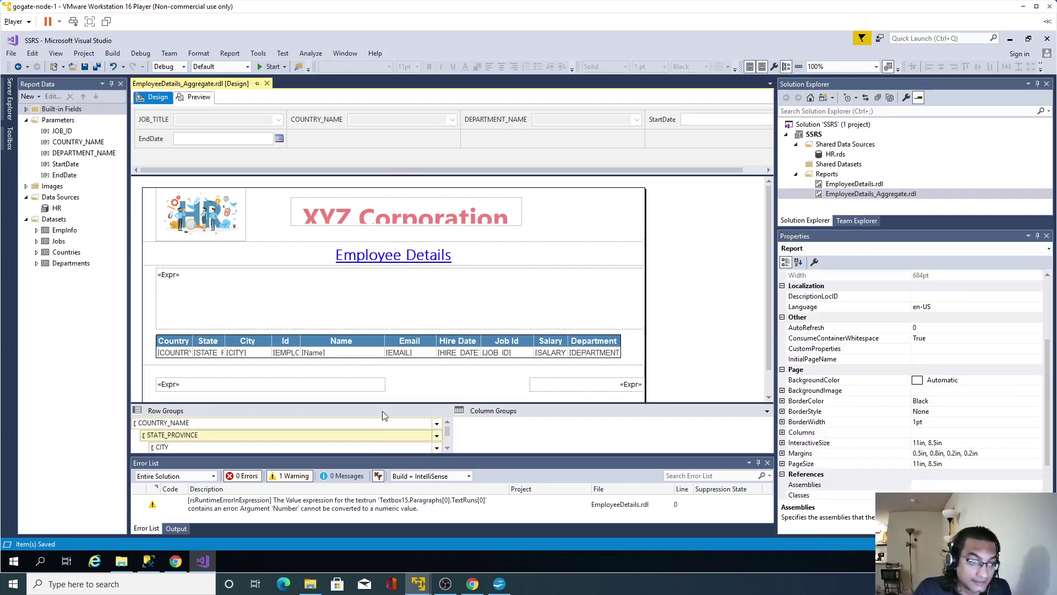
- Enlarge the row groups area and compare the report's groups with the row fields in the Calc pivot table layout, leaving that layout unchanged
left_click_drag(389, 404, 388, 383)
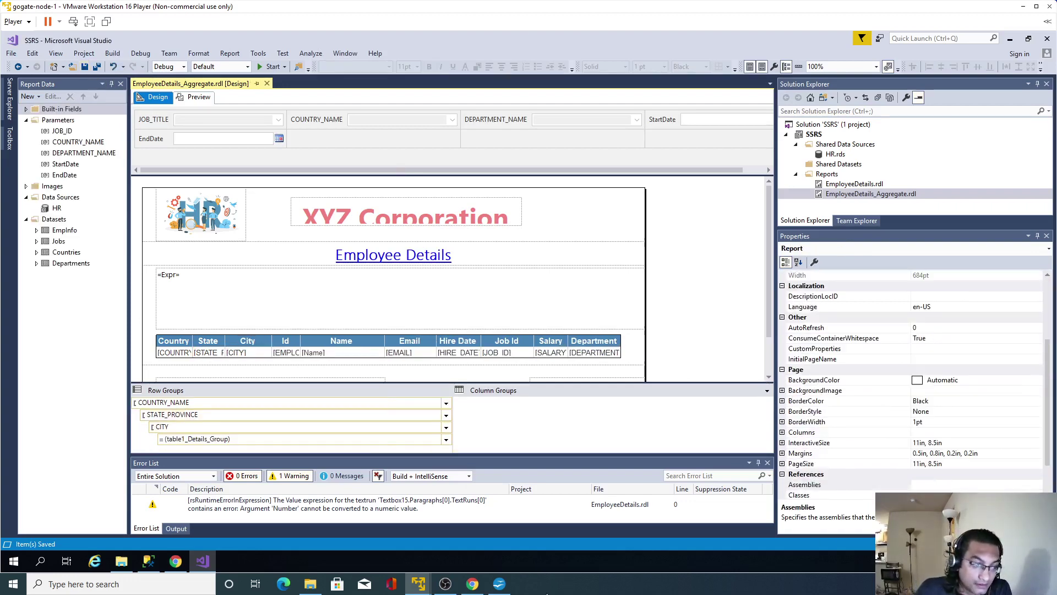
left_click(500, 583)
right_click(520, 314)
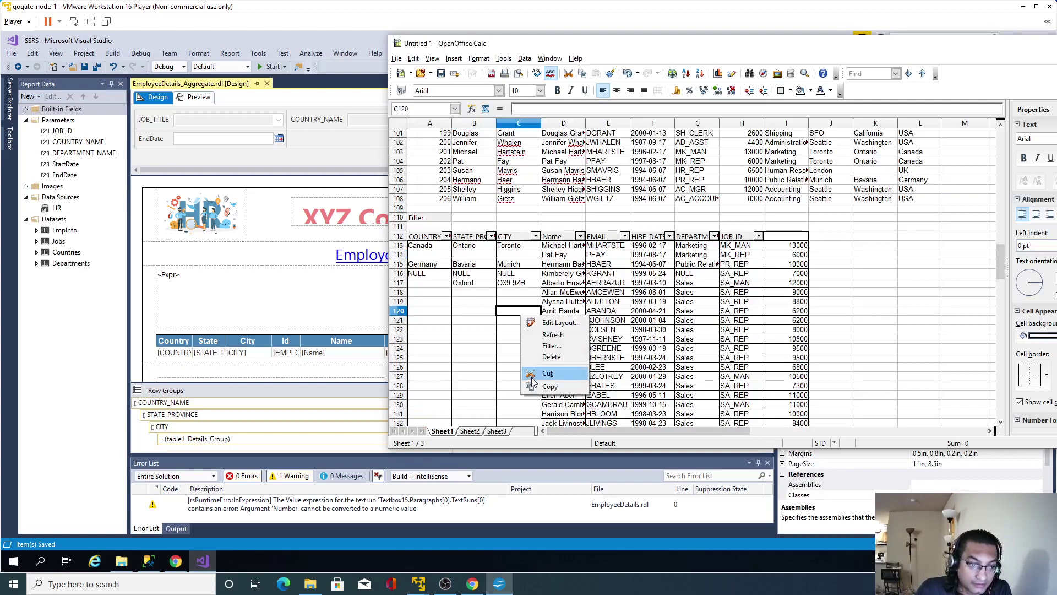
left_click(558, 324)
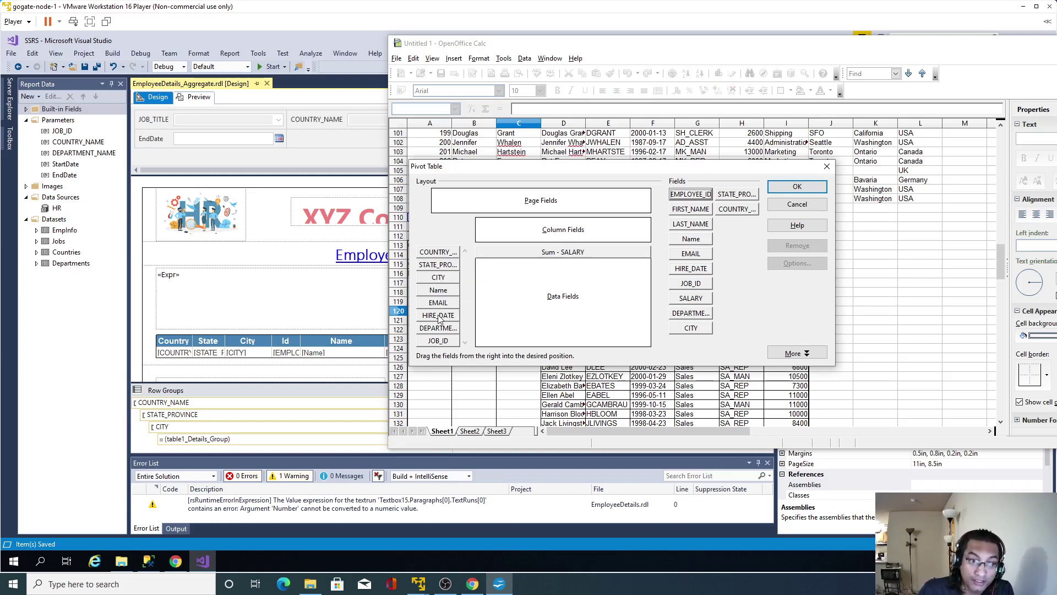
left_click(144, 445)
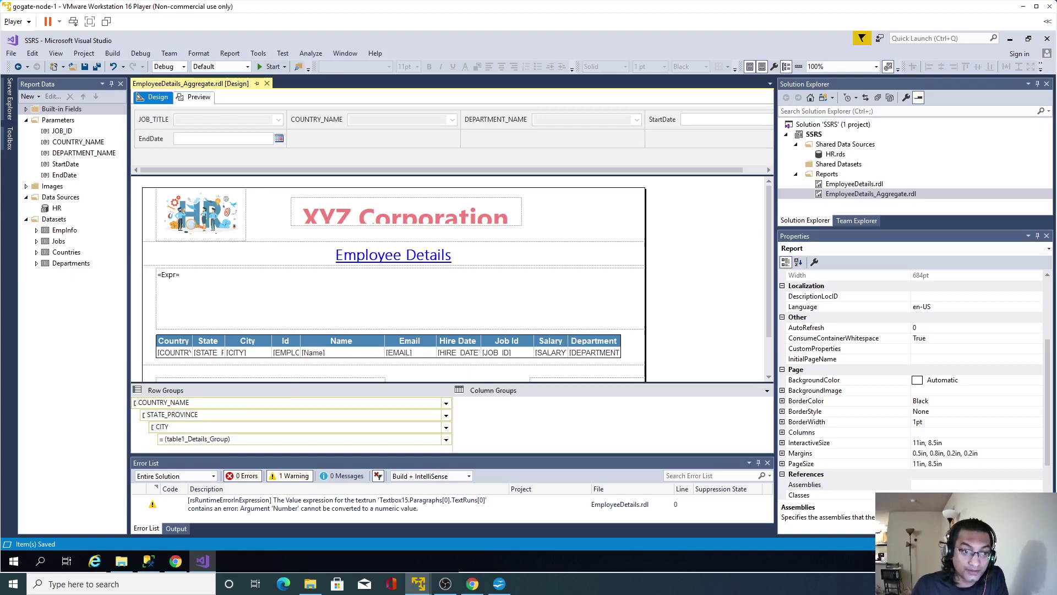
left_click(499, 584)
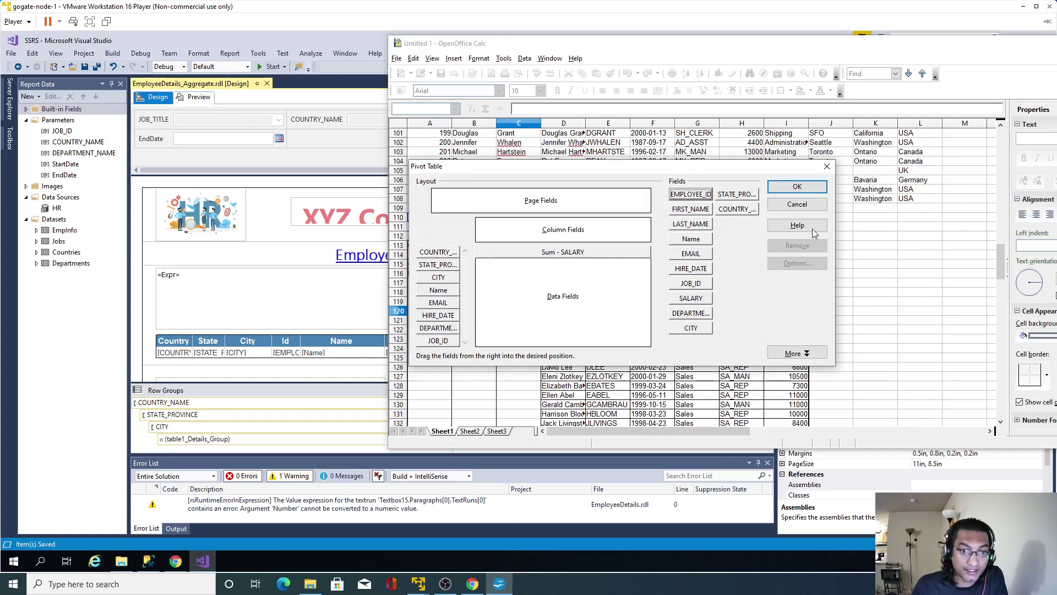
left_click(811, 206)
left_click(792, 236)
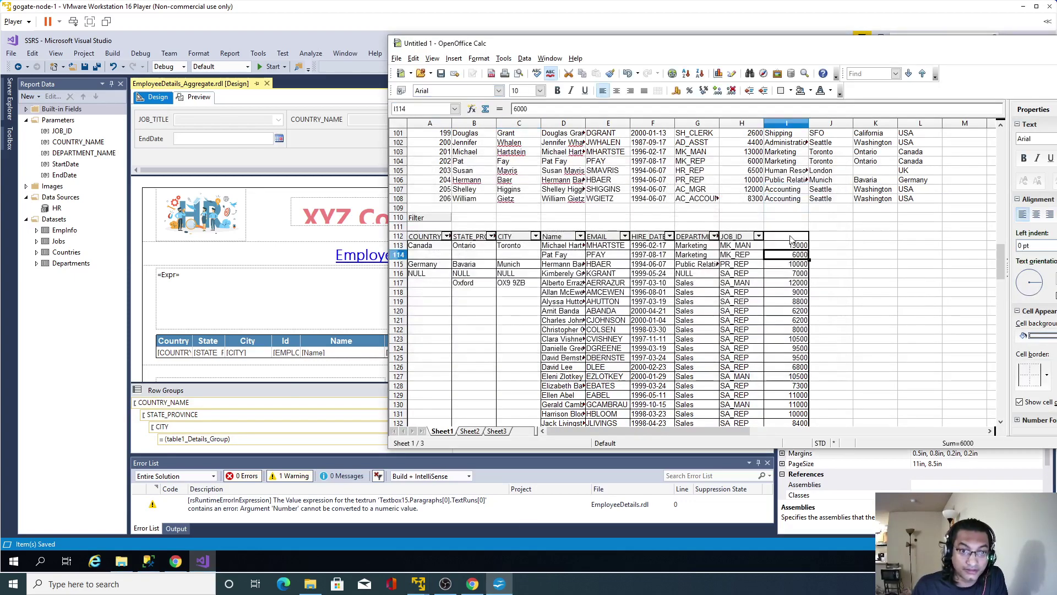
- Return to the report design and delete the Department column from the table
left_click(139, 298)
left_click(574, 345)
left_click(591, 328)
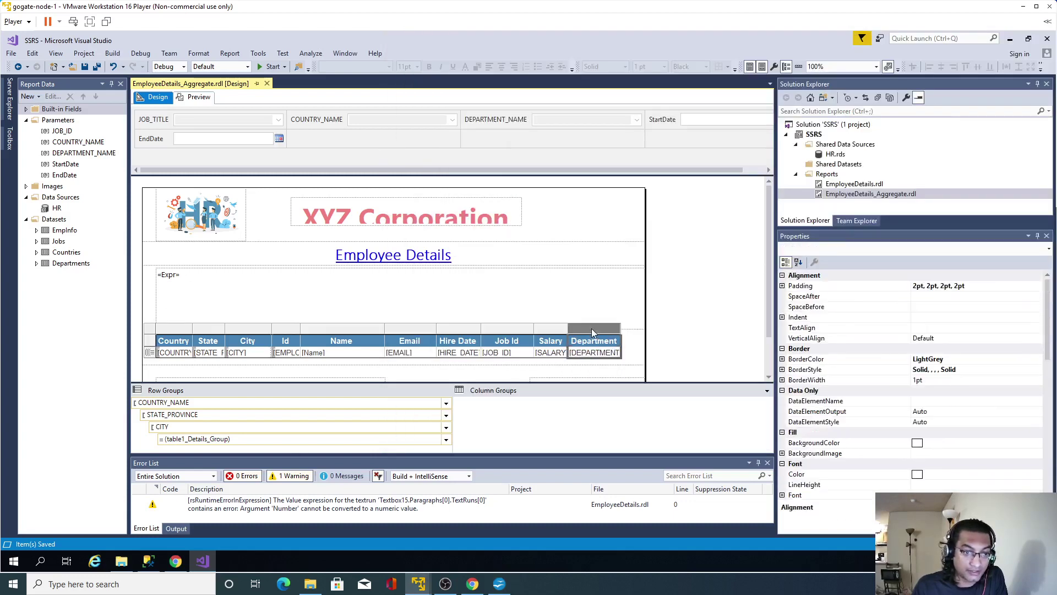
right_click(591, 328)
left_click(613, 348)
- Insert a column between Job Id and Salary and fill its detail cell with the DEPARTMENT_NAME field
left_click(546, 329)
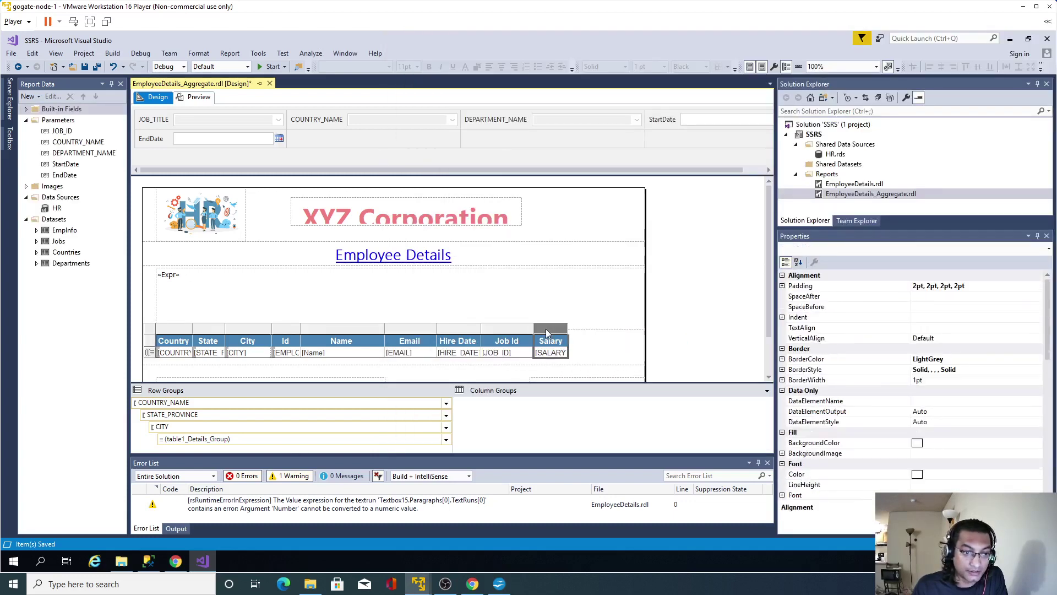
right_click(546, 329)
mouse_move(629, 340)
left_click(664, 337)
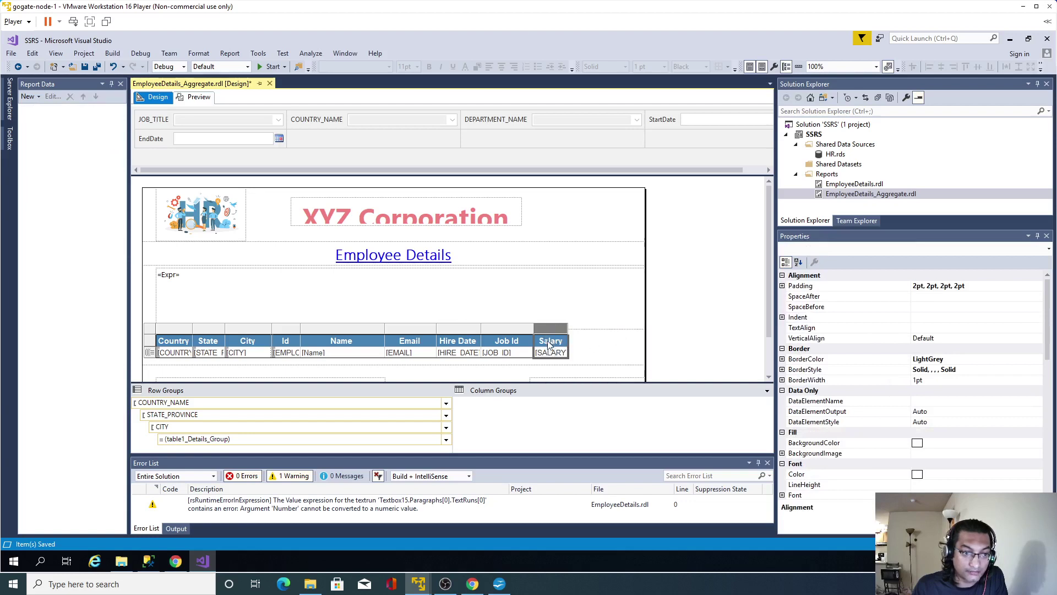
left_click(566, 345)
left_click(577, 353)
left_click(583, 353)
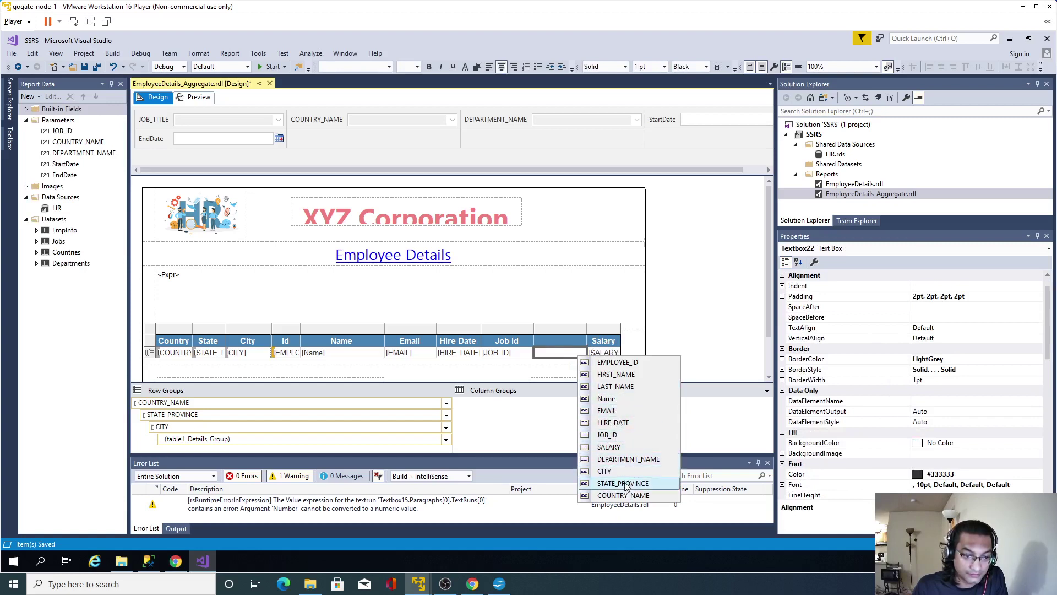
left_click(628, 458)
- Change the new department column's header to Department and save the report
double_click(559, 342)
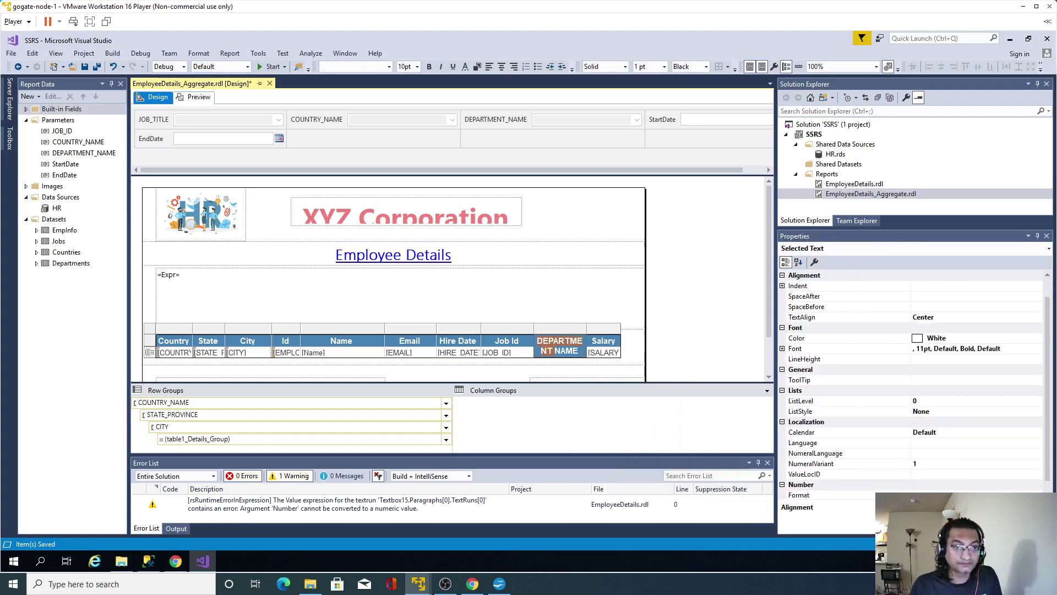
type("De")
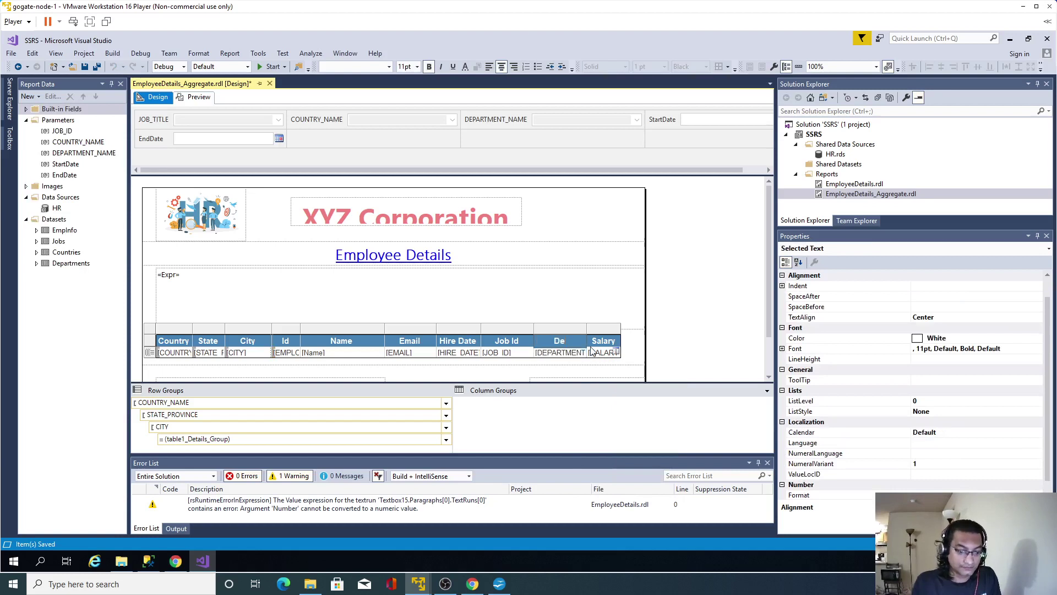
type("partment")
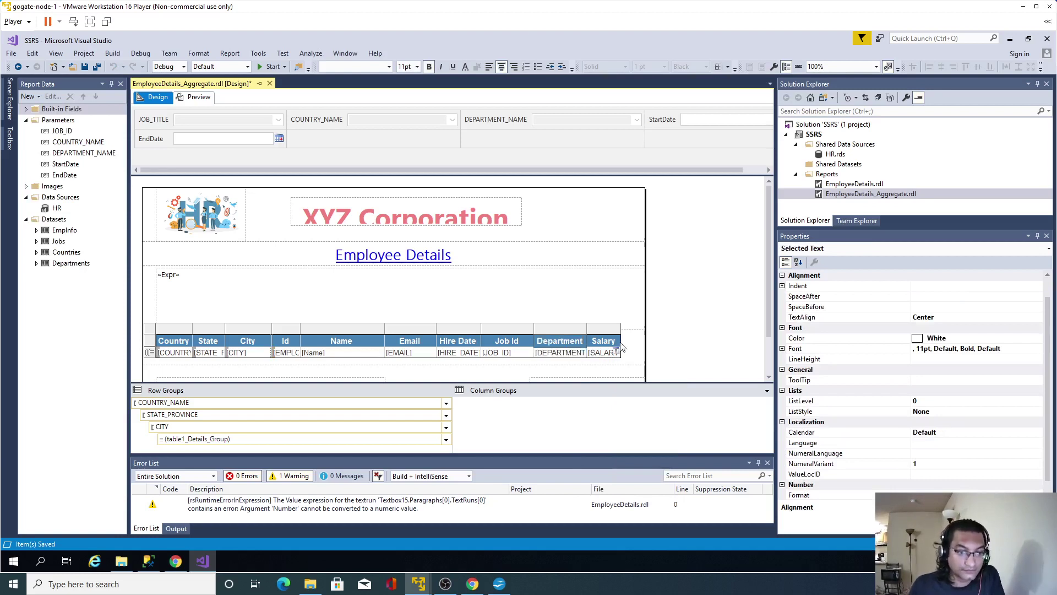
left_click(699, 322)
left_click(85, 66)
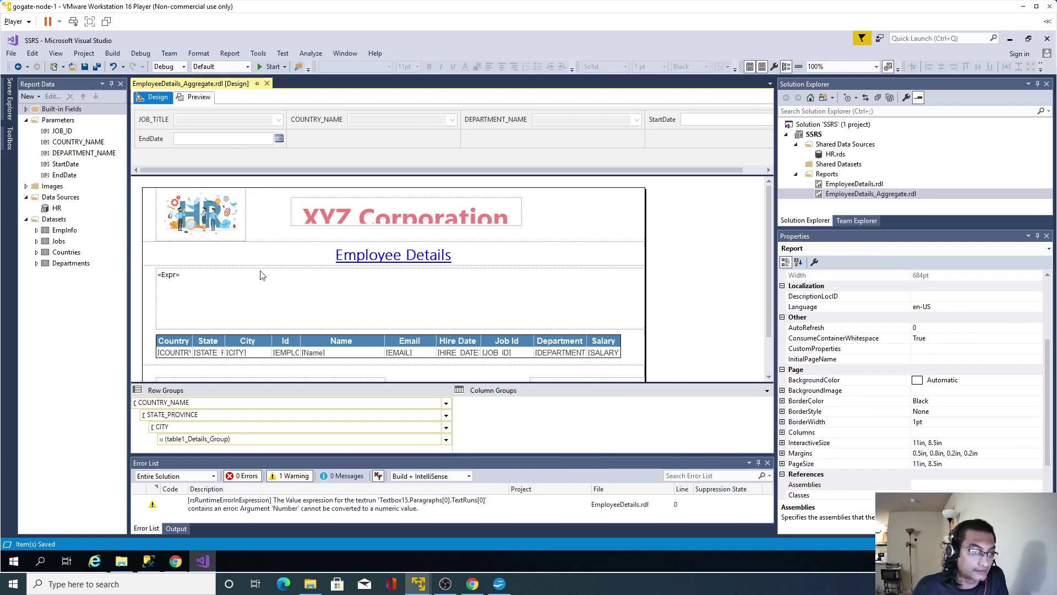
- Delete the Id column from the table and save the report
left_click(285, 341)
right_click(286, 329)
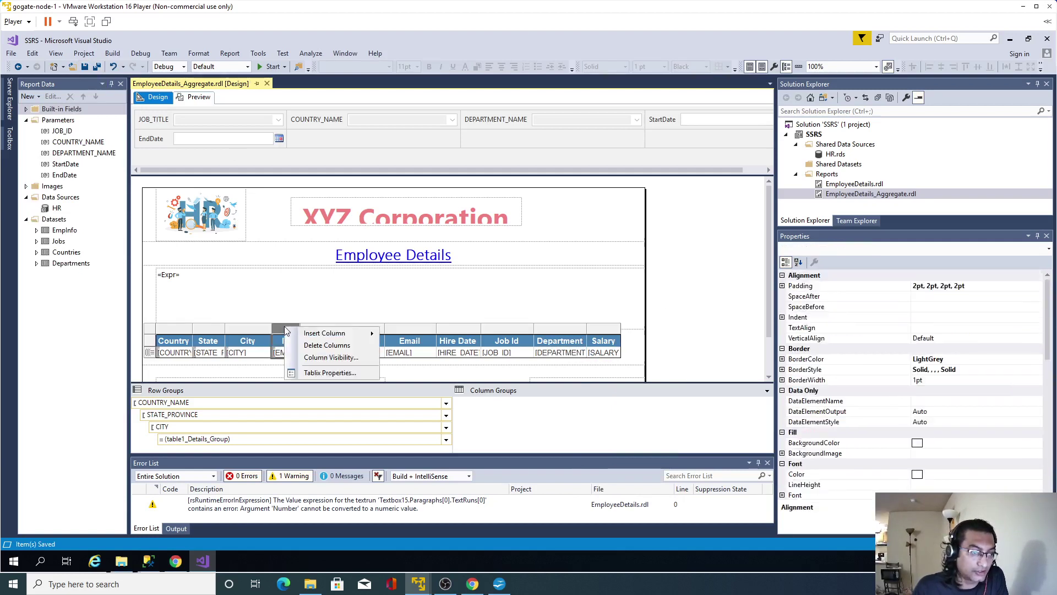
left_click(321, 345)
left_click(721, 270)
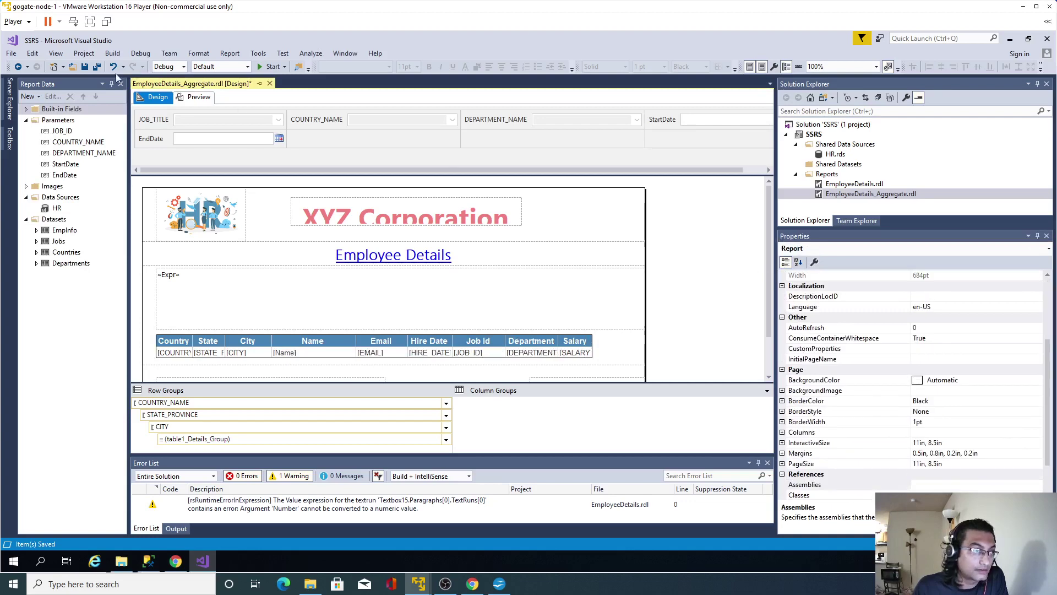
left_click(84, 66)
- Preview the report and export it to Excel as EmployeeDetails_Aggregate in the SSRS project folder
left_click(196, 97)
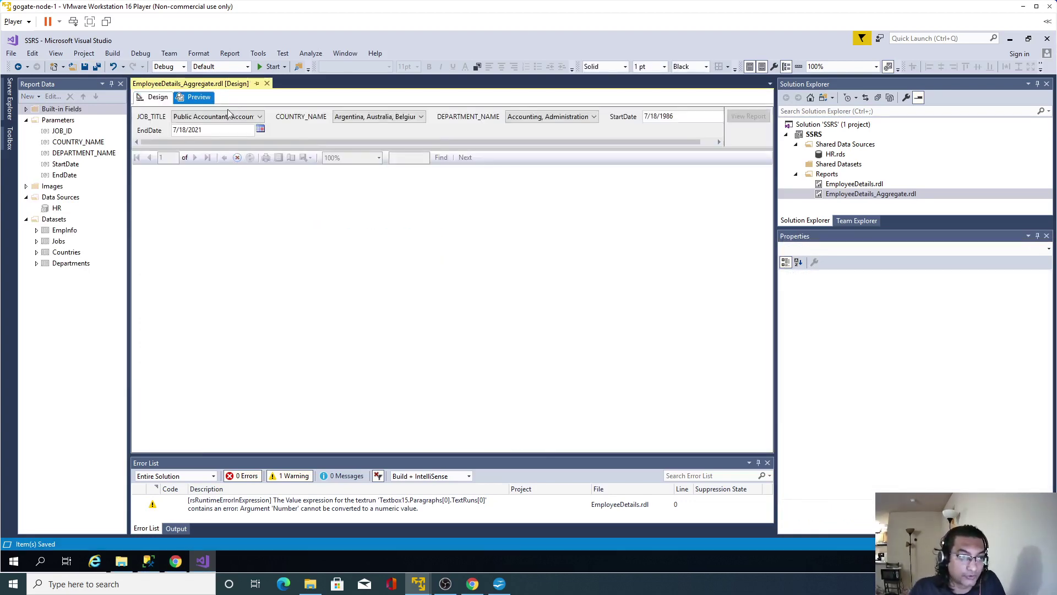
left_click(633, 296)
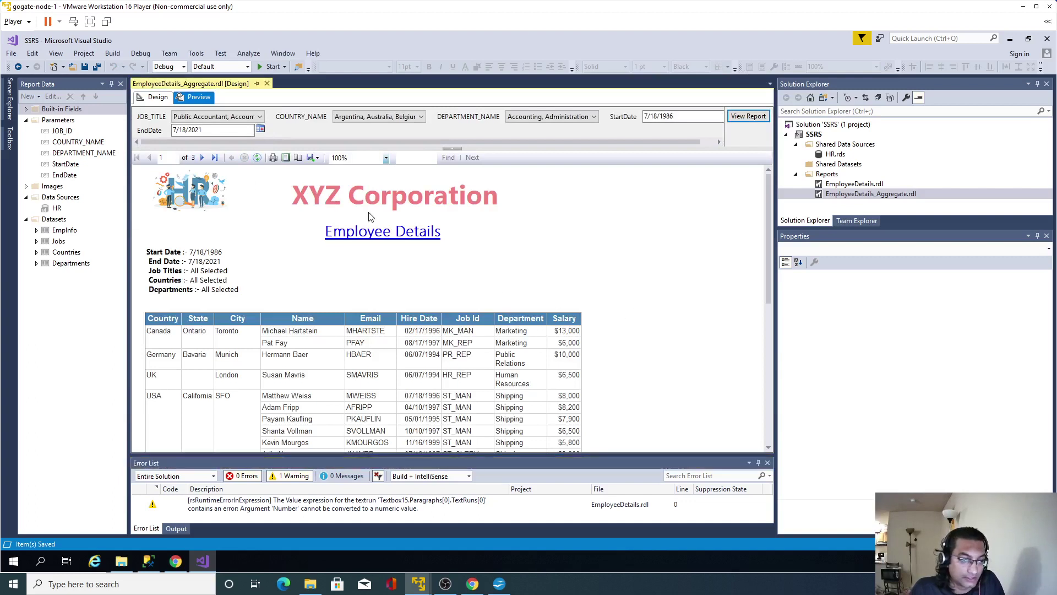
left_click(314, 158)
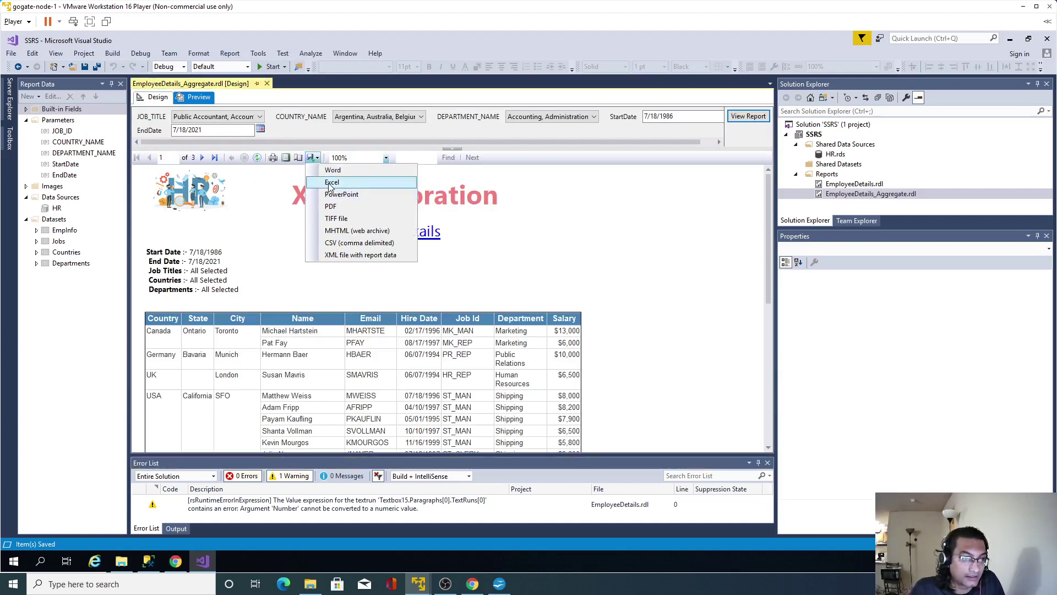
left_click(331, 184)
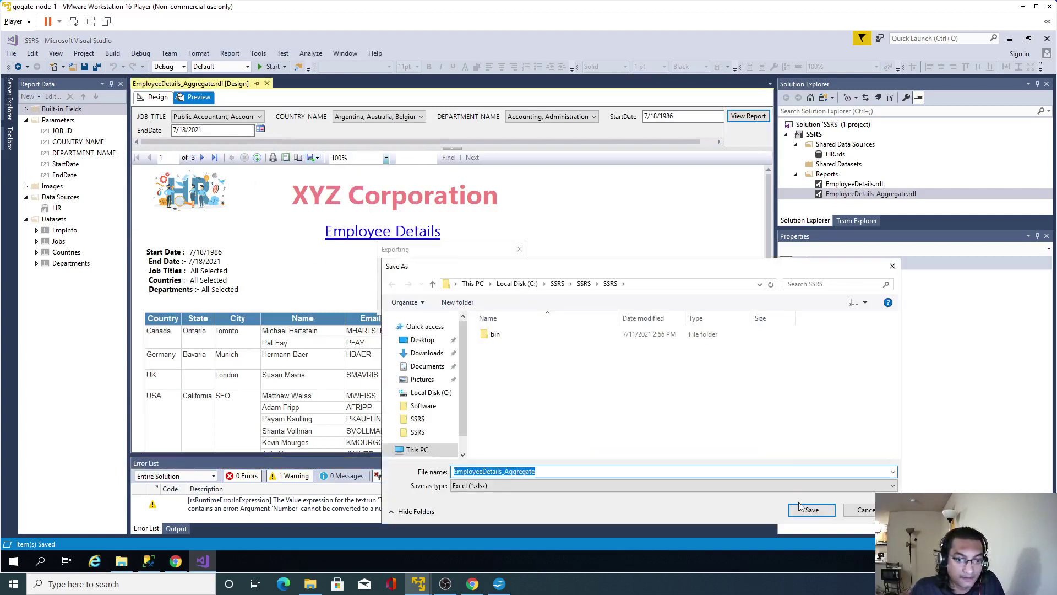
left_click(804, 509)
- Switch to File Explorer and copy the exported EmployeeDetails_Aggregate.xlsx file from the SSRS folder
left_click(121, 560)
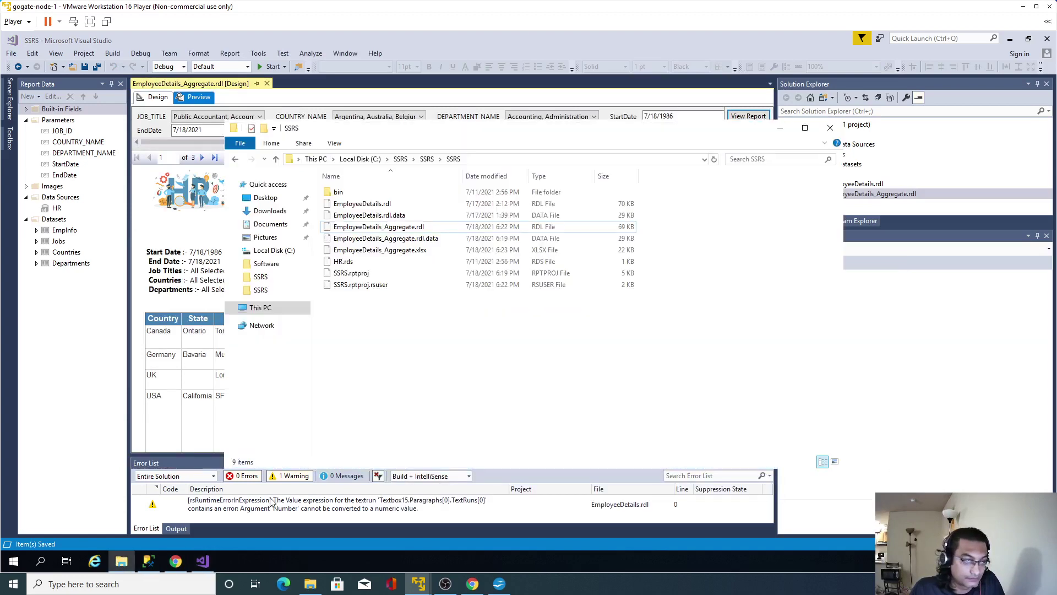
right_click(381, 249)
left_click(414, 324)
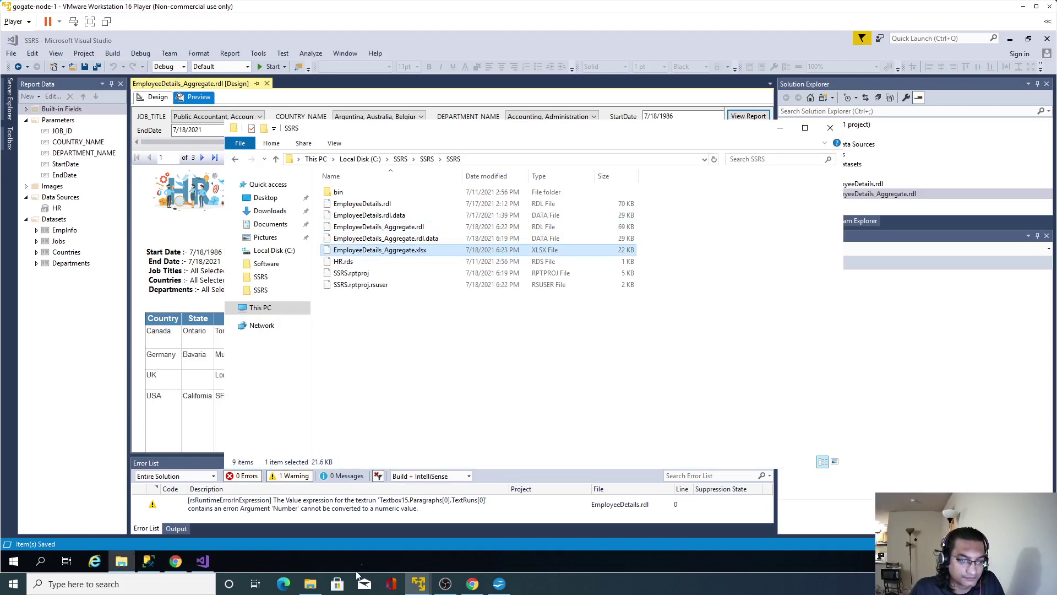
- Paste EmployeeDetails_Aggregate.xlsx into the host's Desktop folder and open it in OpenOffice Calc with the Properties sidebar closed
left_click(310, 584)
right_click(271, 272)
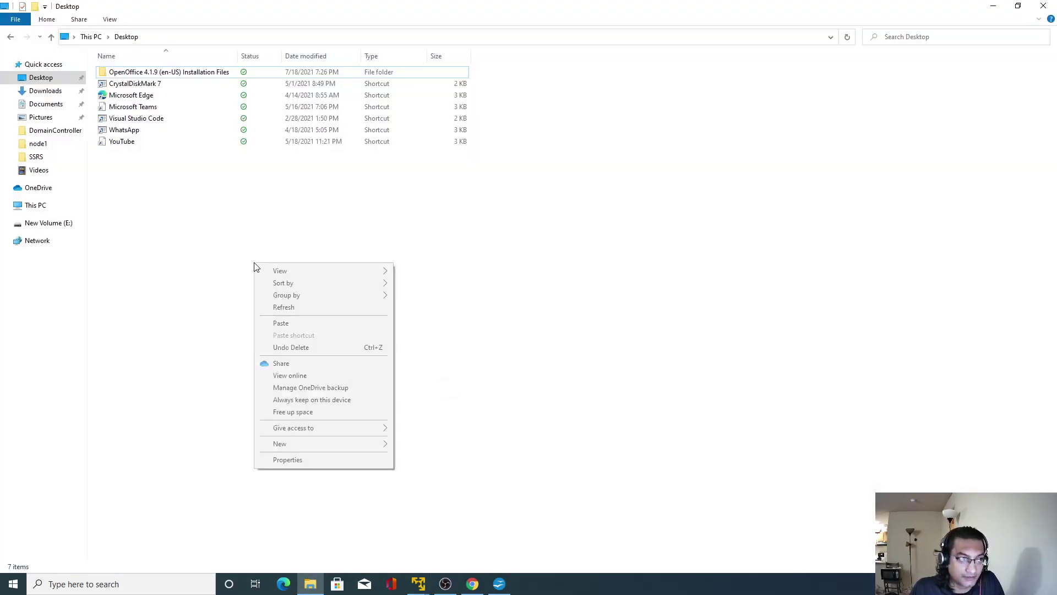
left_click(329, 324)
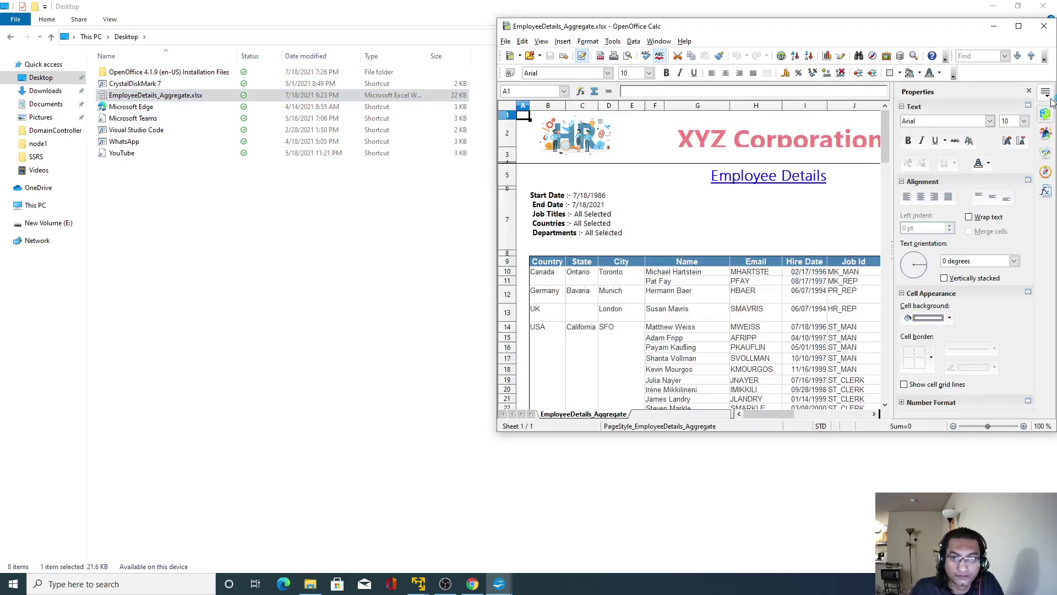
left_click(1028, 91)
left_click(903, 243)
scroll(904, 243, "down", 3)
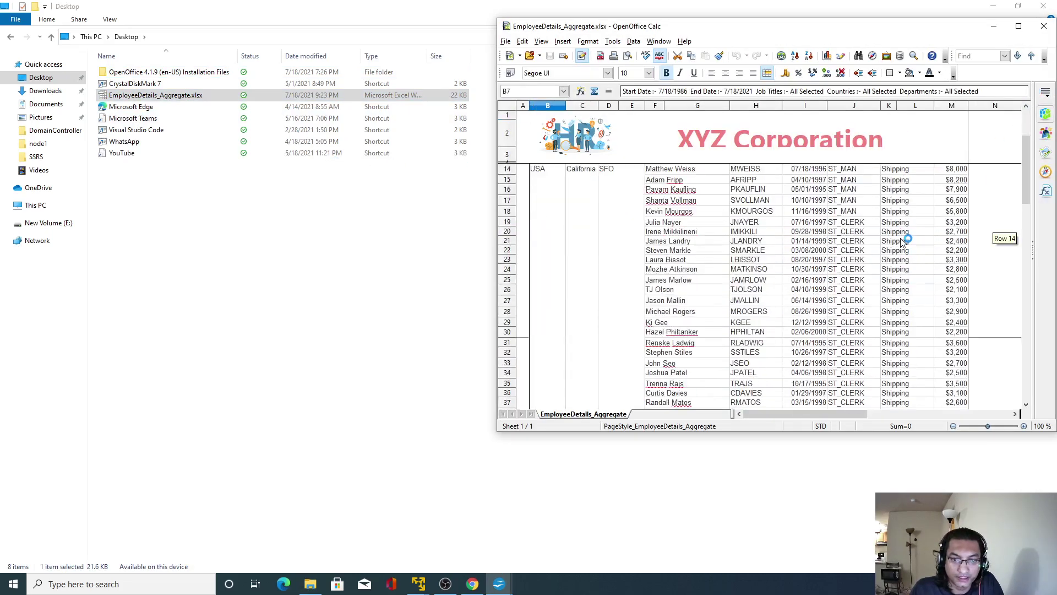
scroll(904, 242, "up", 3)
- Place the Untitled 1 pivot workbook beside the exported report, narrowing its window and closing its Properties sidebar
left_click(499, 582)
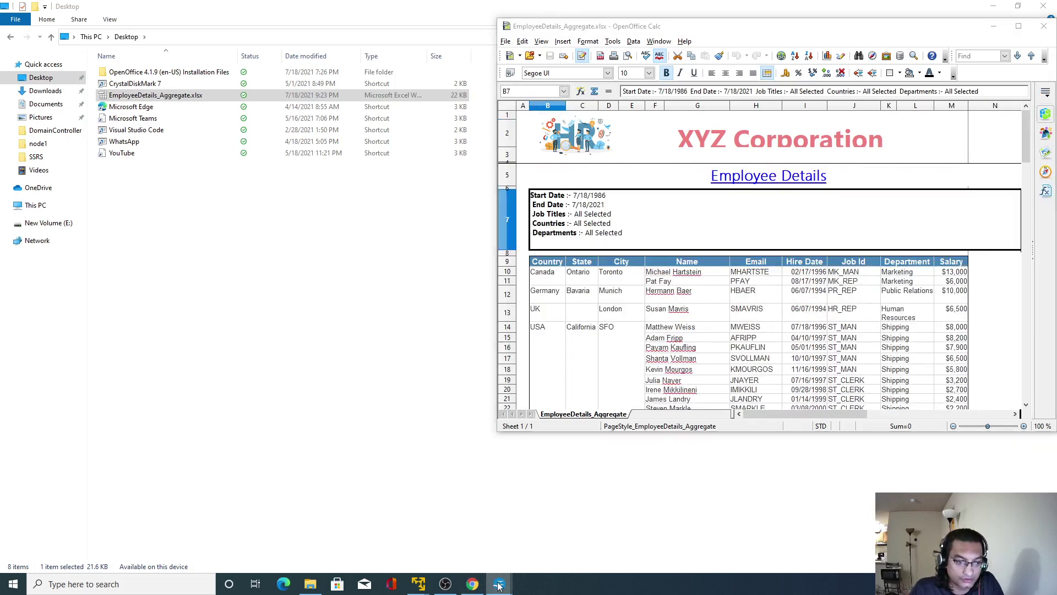
left_click(485, 532)
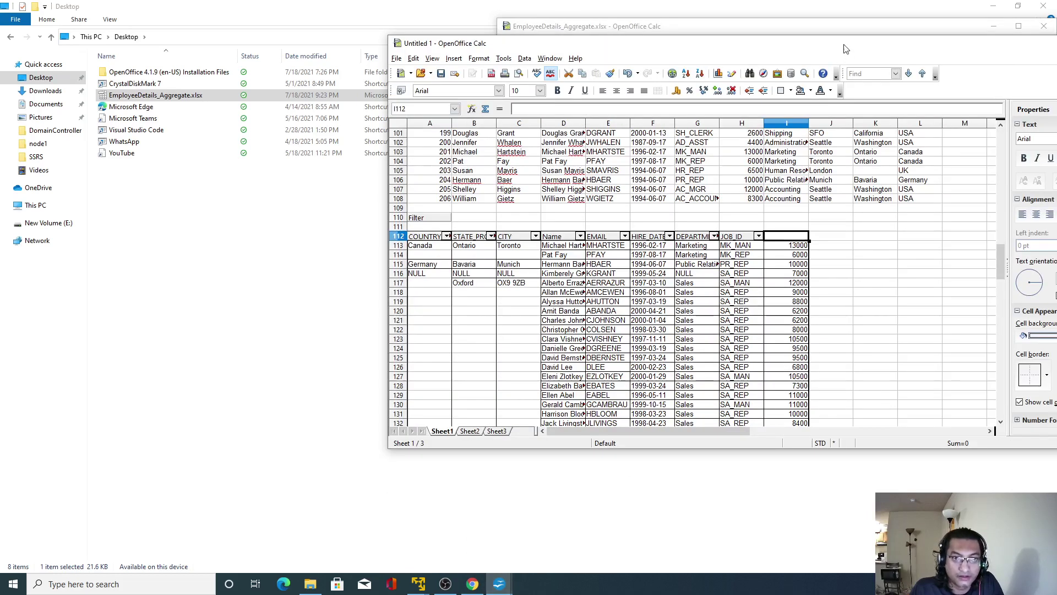
left_click_drag(846, 49, 553, 45)
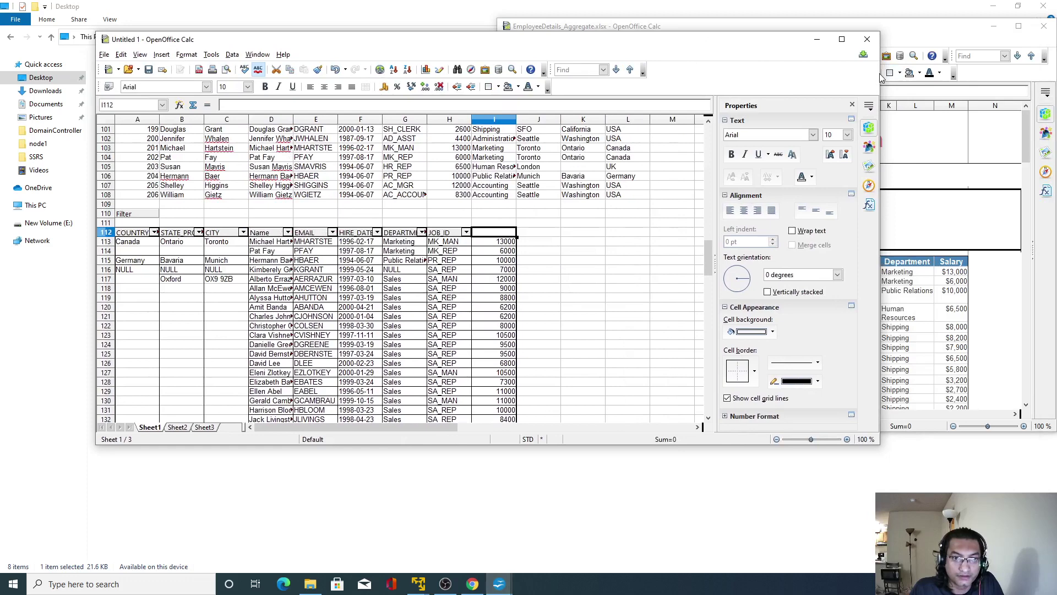
left_click_drag(878, 71, 567, 91)
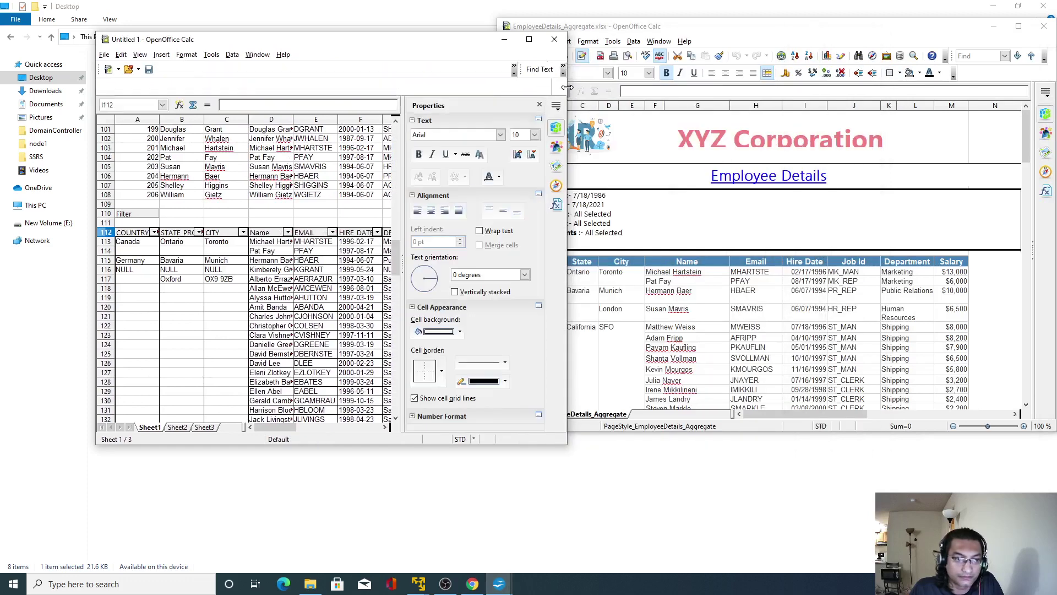
left_click(539, 105)
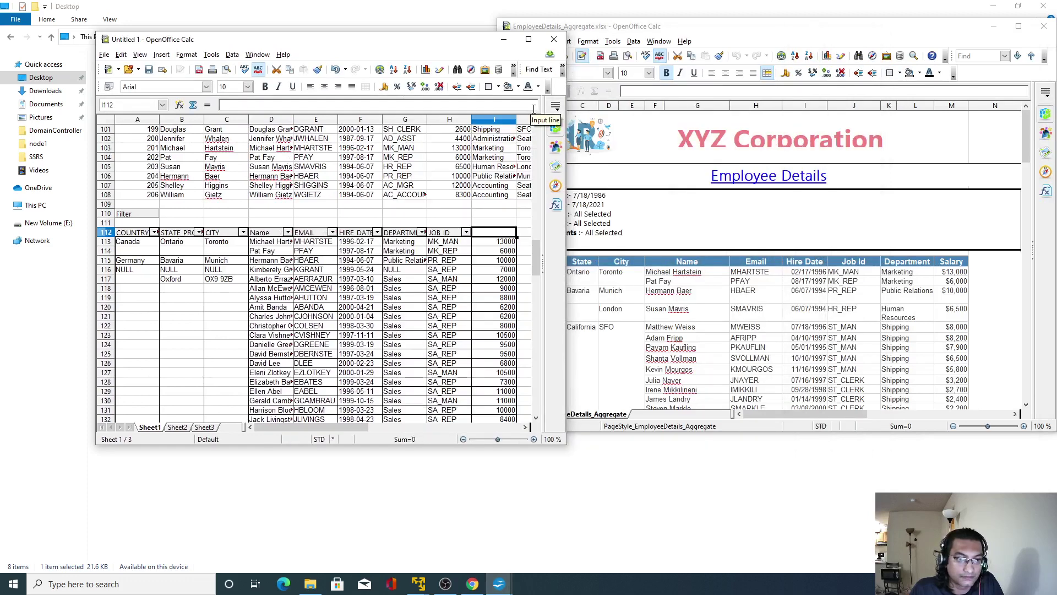
- Compare the bottom of the pivot table, including its Total Result row, with the last rows of the exported report
left_click(388, 337)
scroll(388, 337, "down", 15)
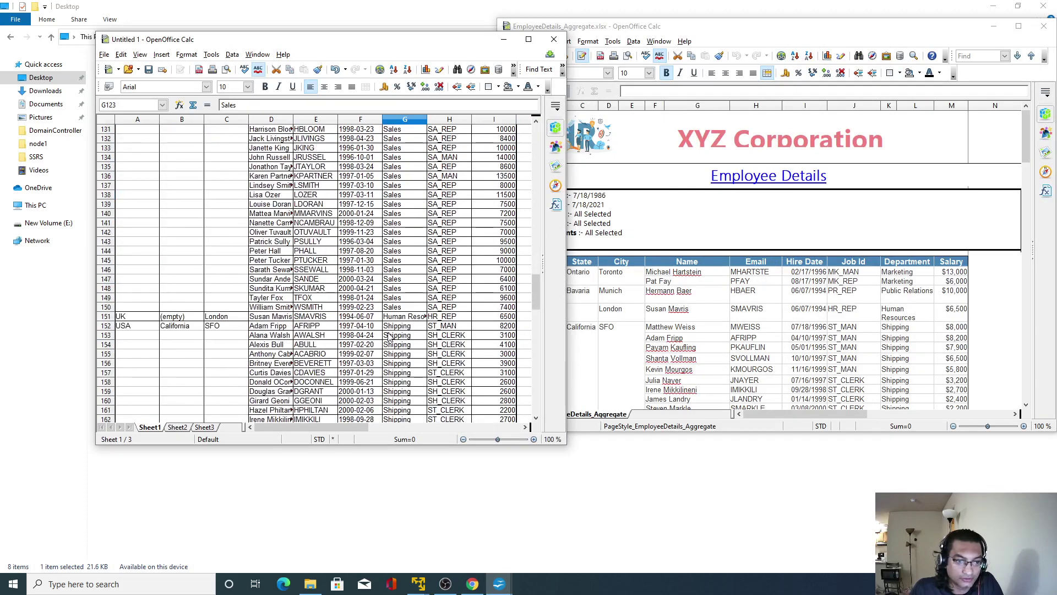
scroll(388, 337, "down", 18)
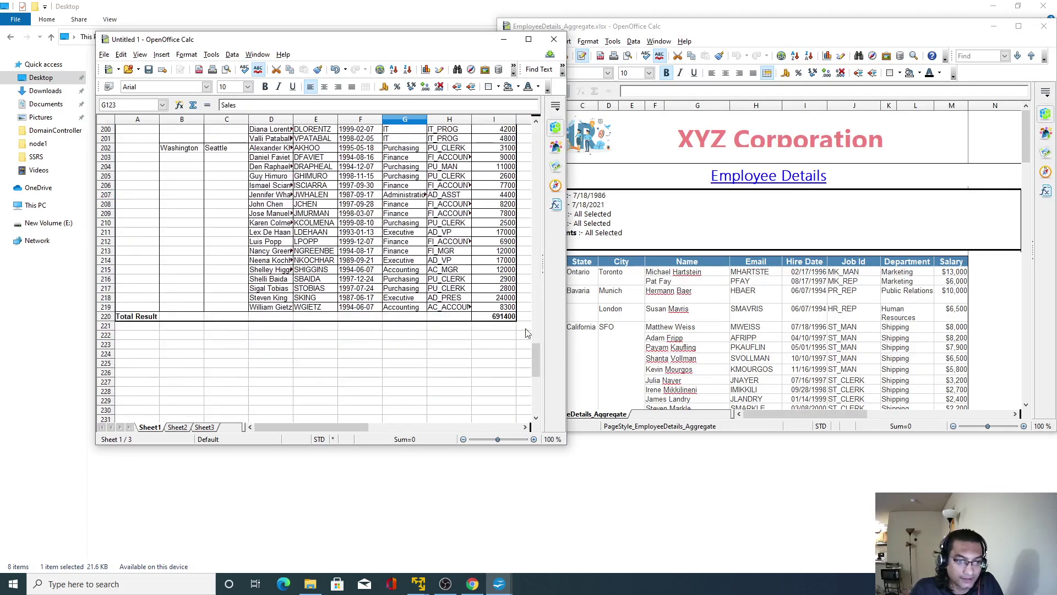
left_click(665, 338)
scroll(719, 342, "down", 10)
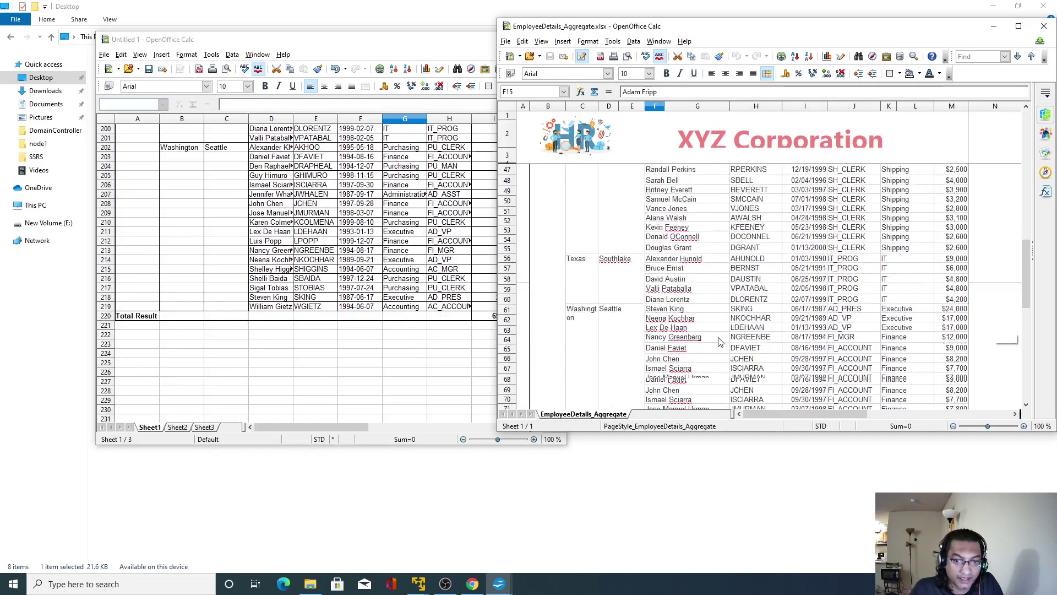
scroll(719, 341, "down", 5)
left_click(312, 317)
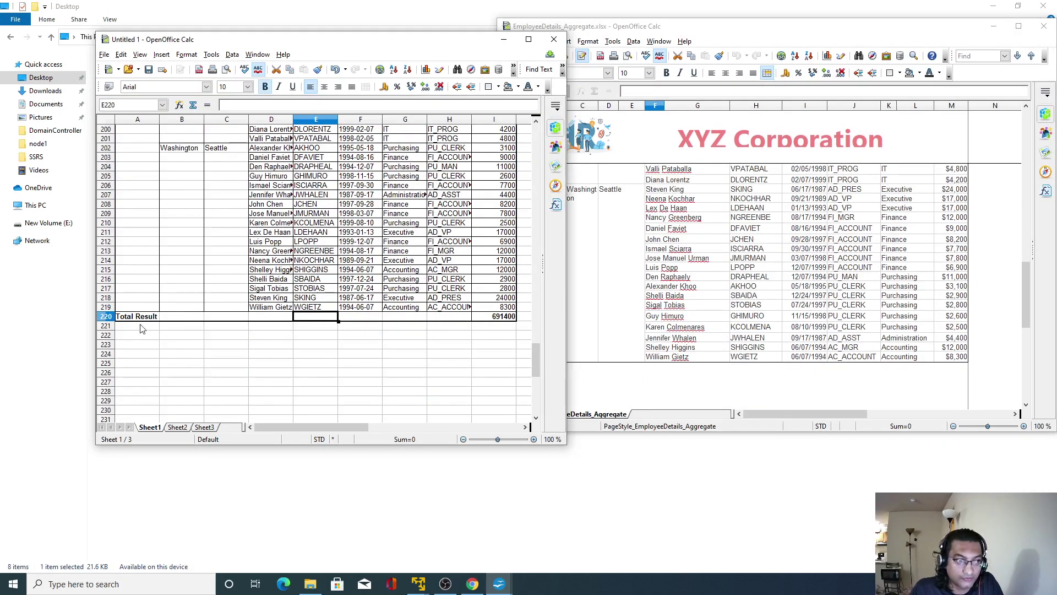
left_click(930, 369)
left_click(360, 354)
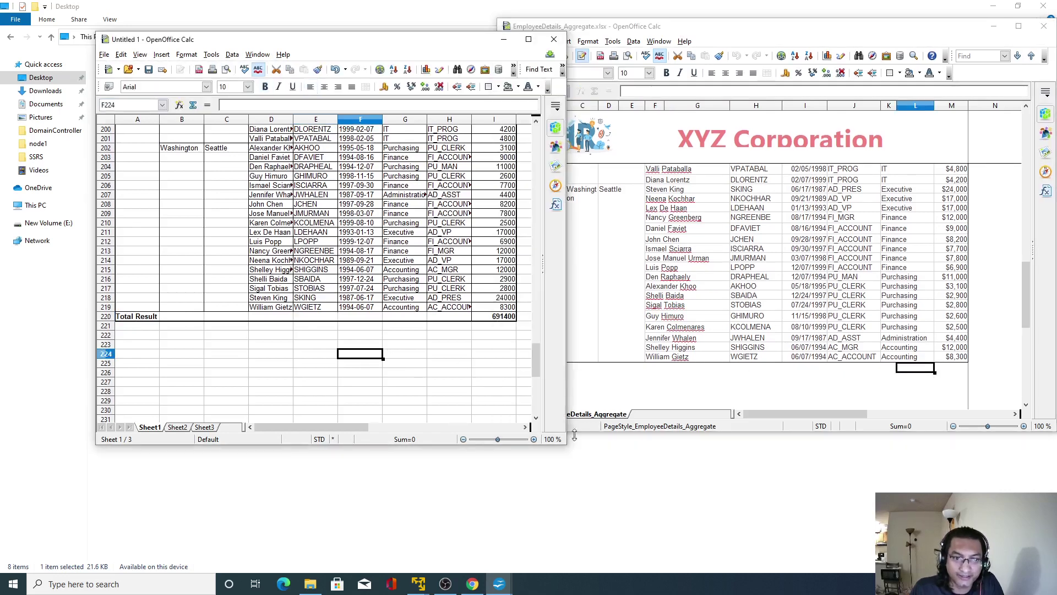
- Switch to the virtual machine, minimize File Explorer, and open EmployeeDetails_Aggregate.rdl in Design view in Visual Studio
left_click(578, 520)
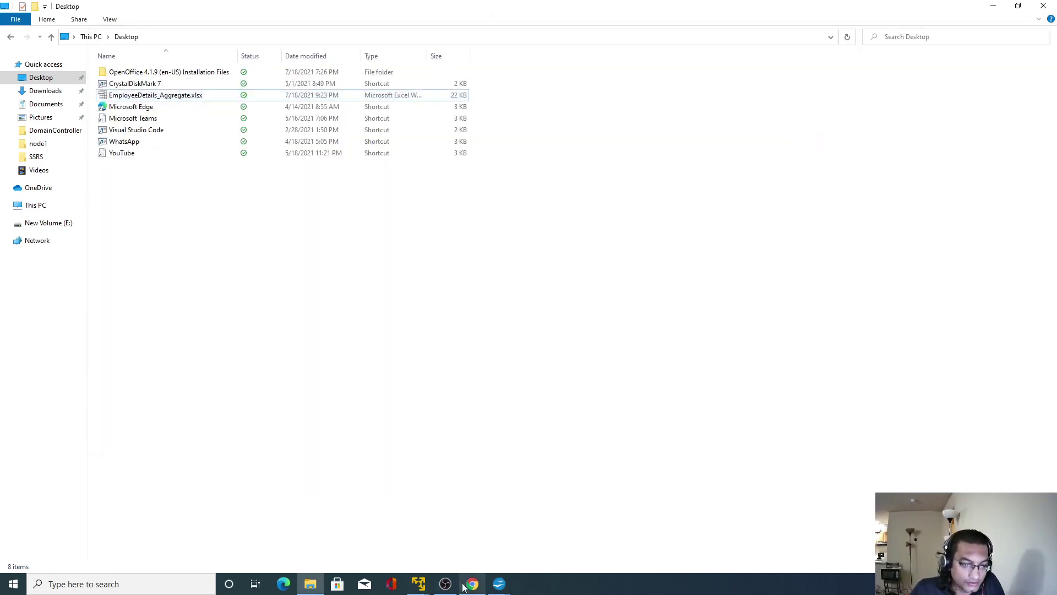
mouse_move(430, 584)
left_click(458, 524)
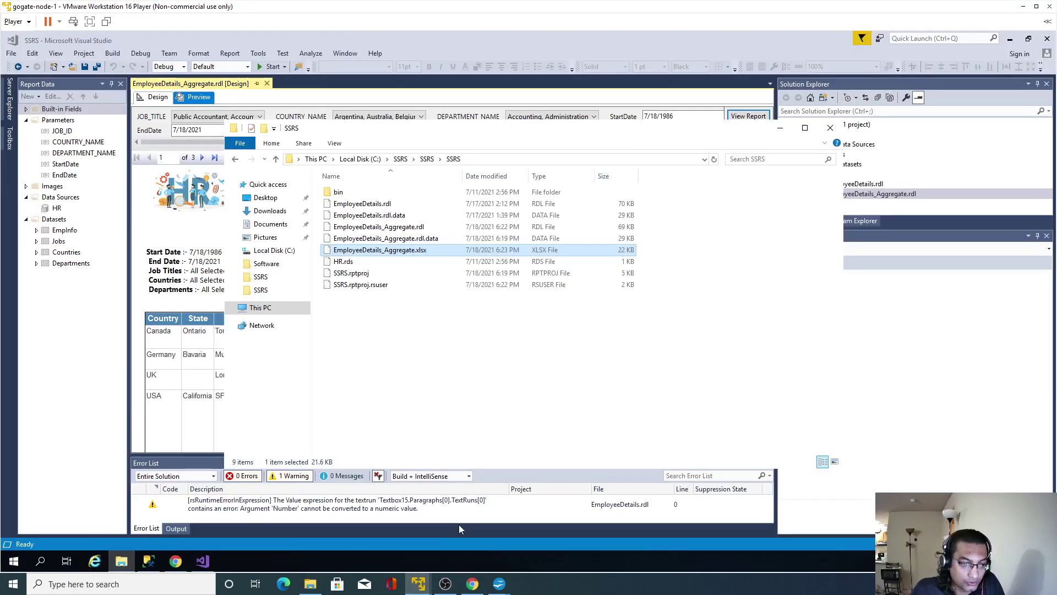
left_click(781, 130)
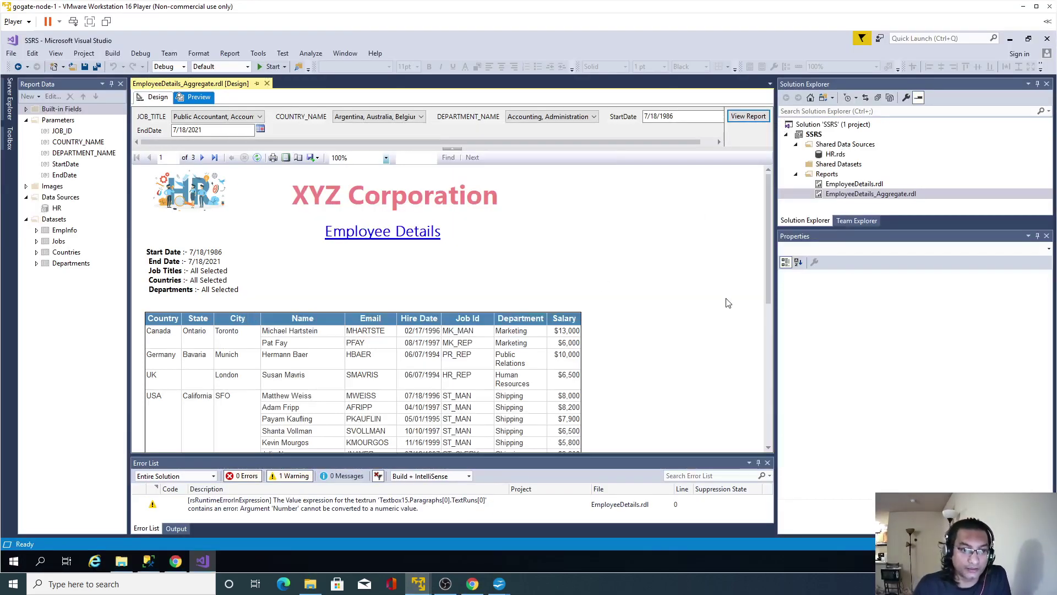
left_click(151, 100)
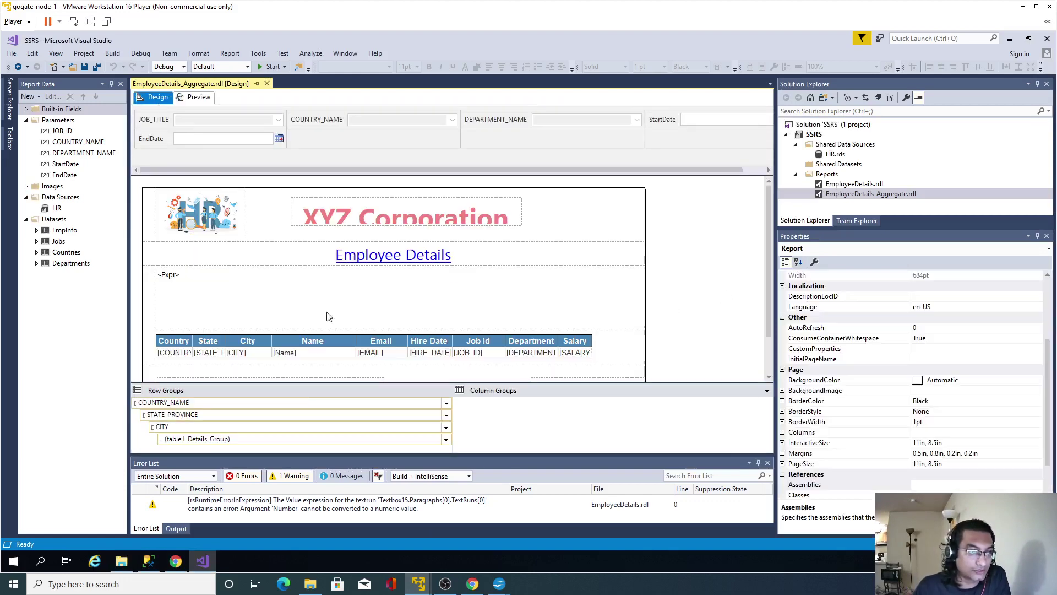
- Add a total after the COUNTRY_NAME row group and save the report
right_click(152, 404)
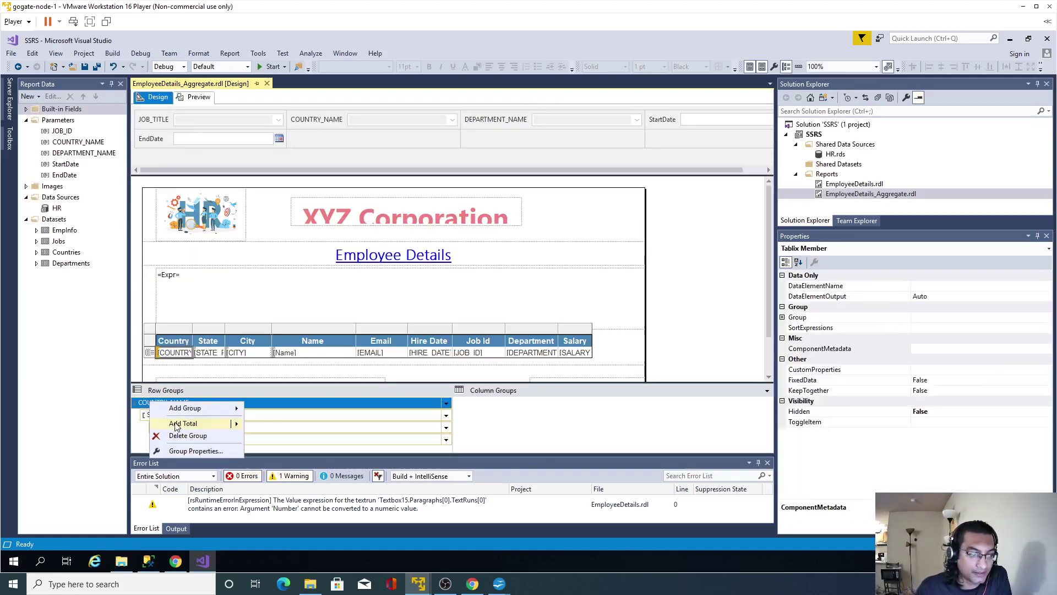
mouse_move(176, 426)
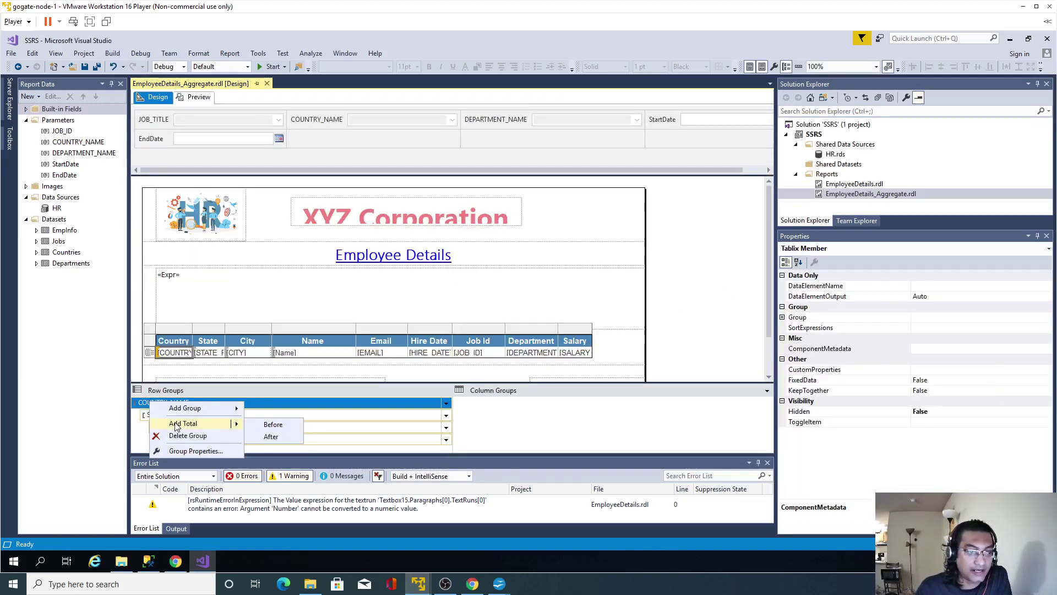
left_click(270, 437)
left_click(739, 325)
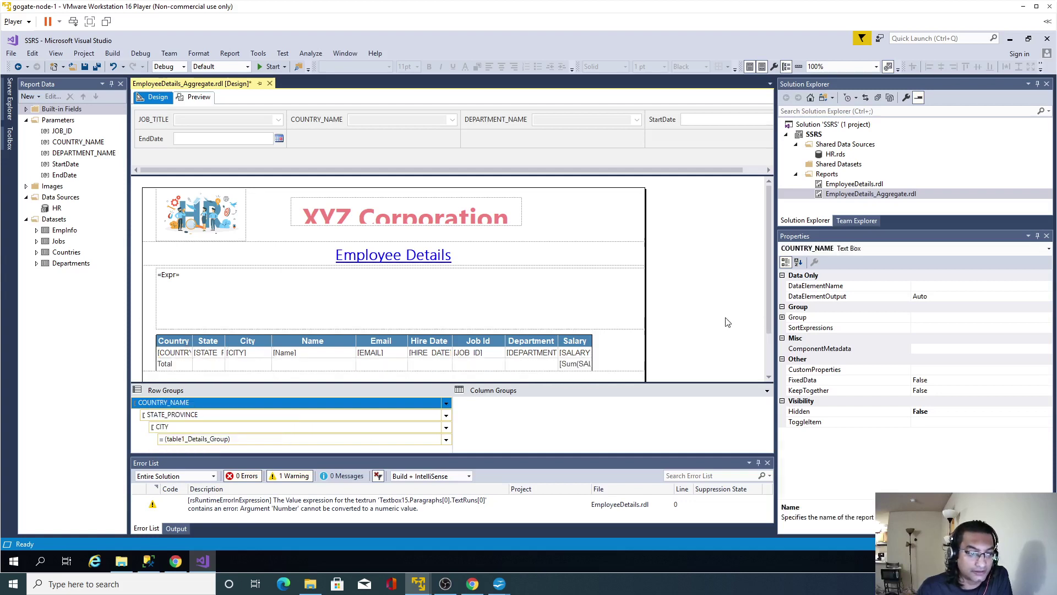
left_click(84, 66)
- Preview the report and check the Total row on its last page, then return to Design view
left_click(199, 97)
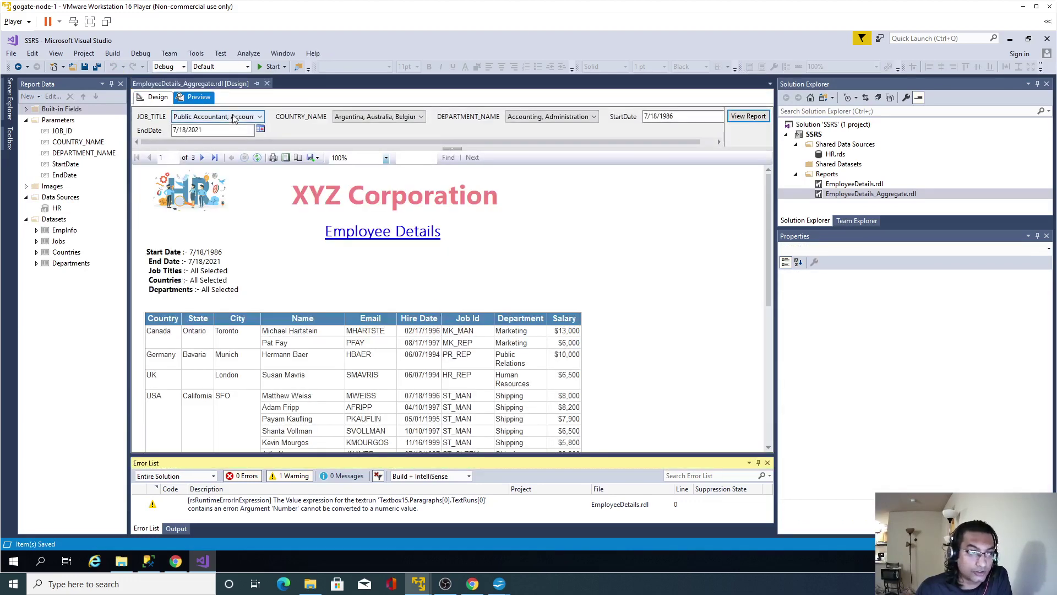
left_click(157, 97)
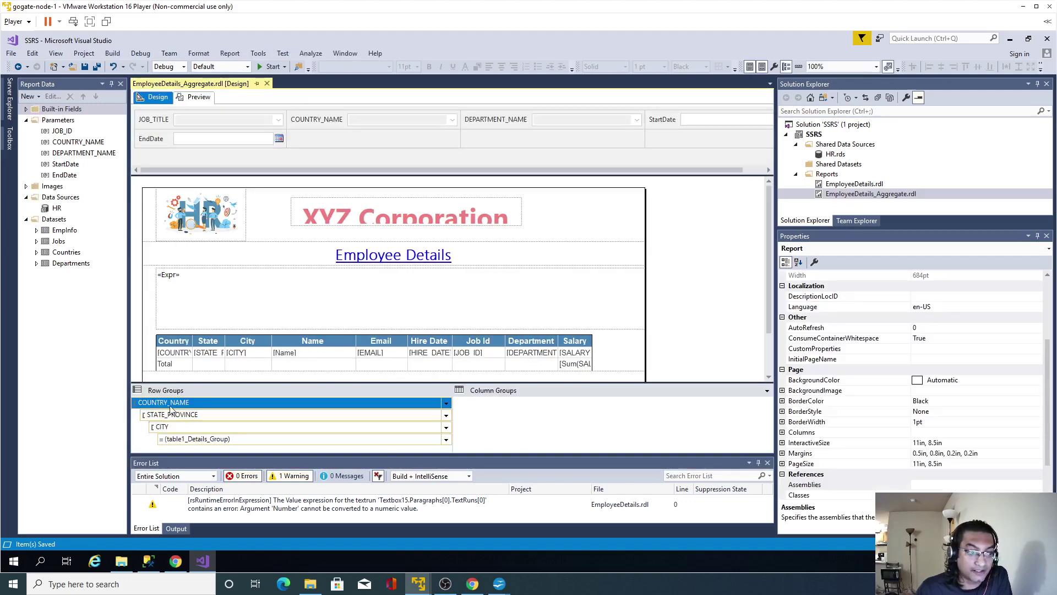
left_click(198, 99)
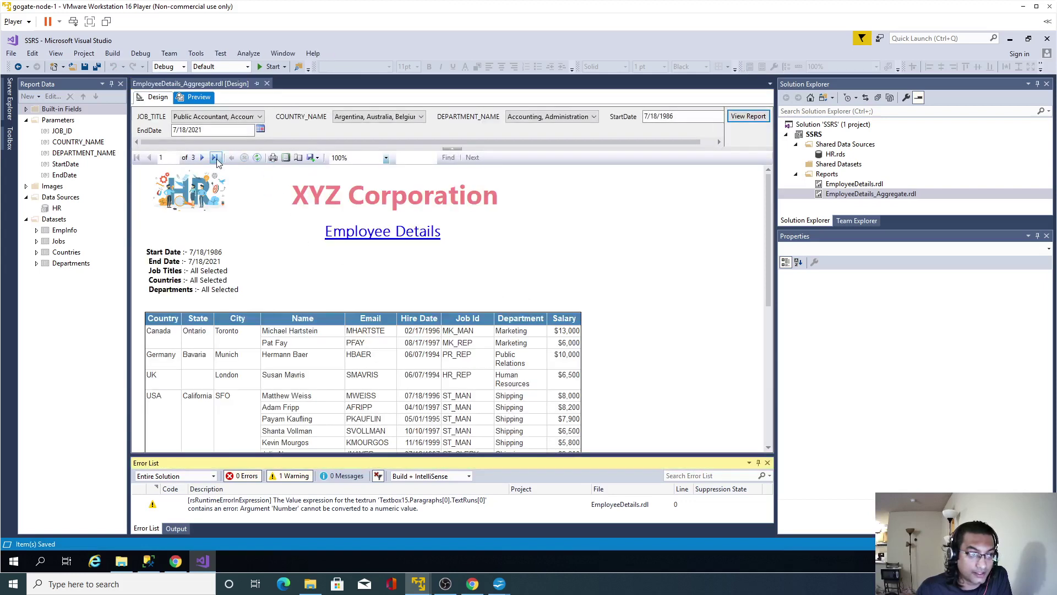
left_click(215, 158)
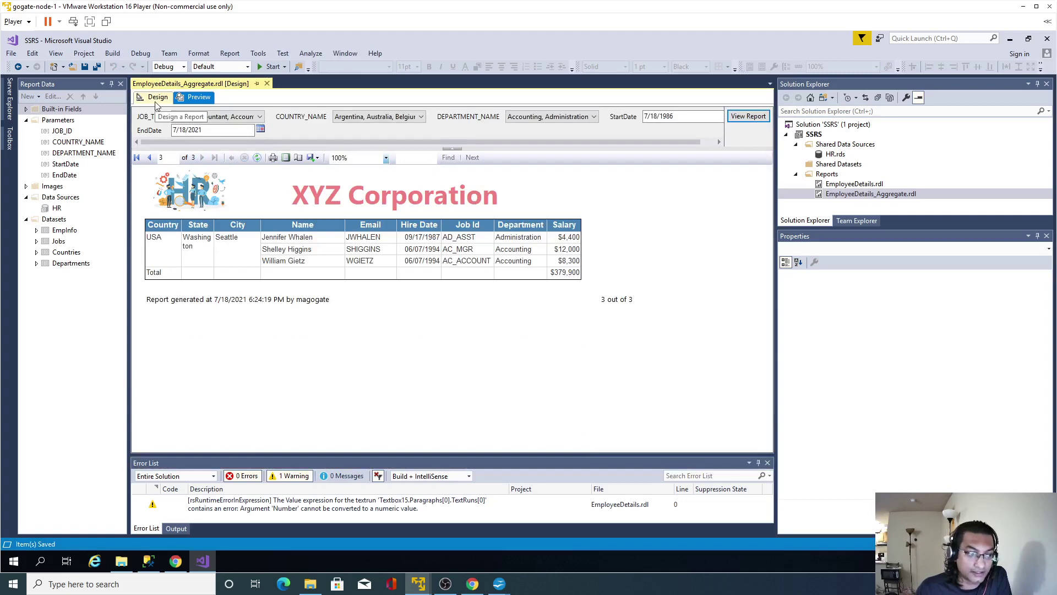
left_click(156, 97)
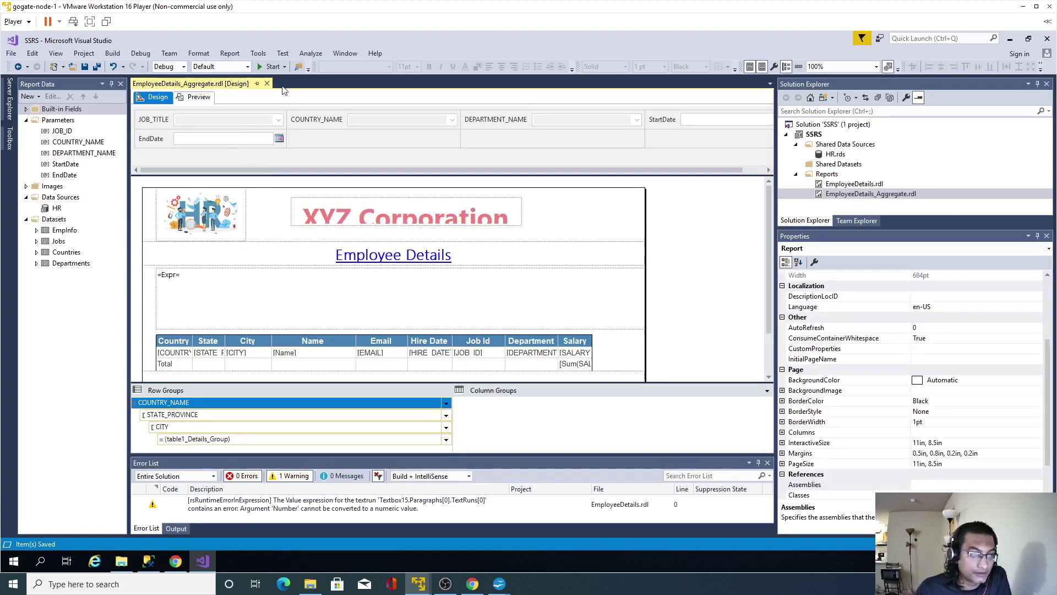
- Preview the report again and close the earlier EmployeeDetails_Aggregate.xlsx export in OpenOffice Calc
left_click(195, 98)
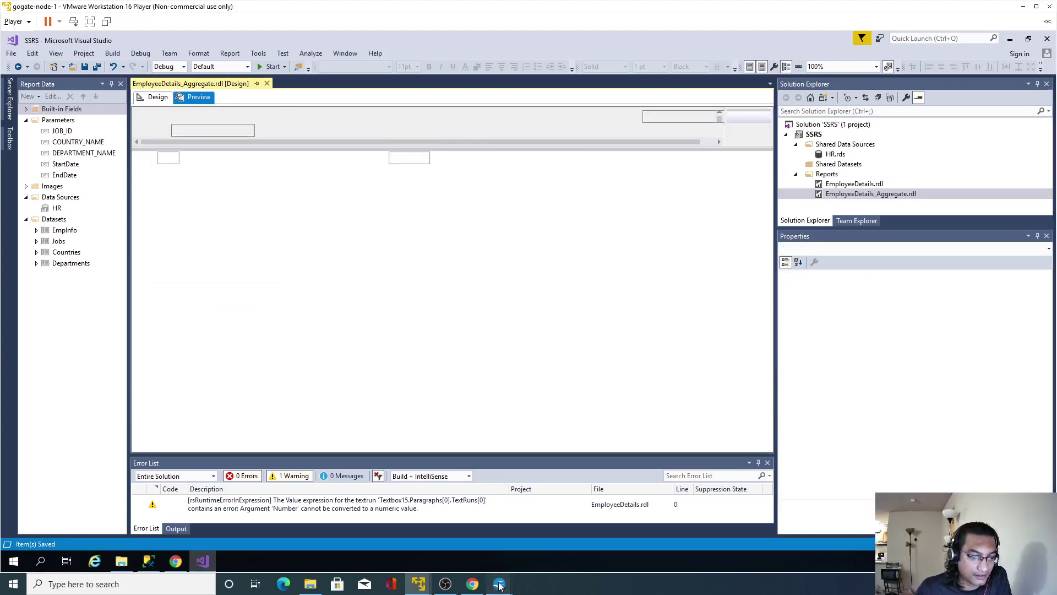
mouse_move(499, 583)
left_click(551, 538)
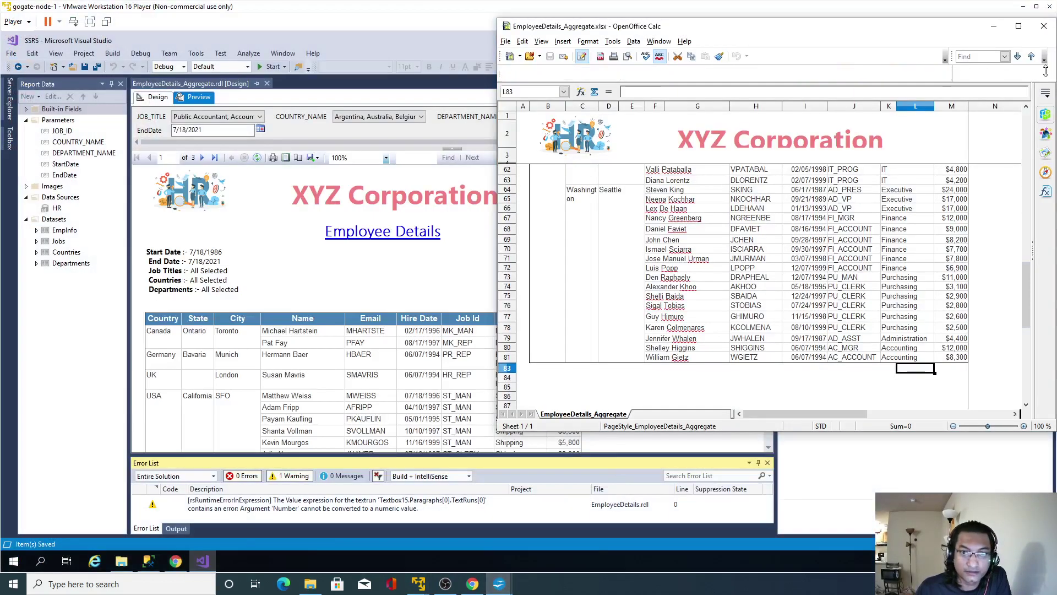
left_click(476, 182)
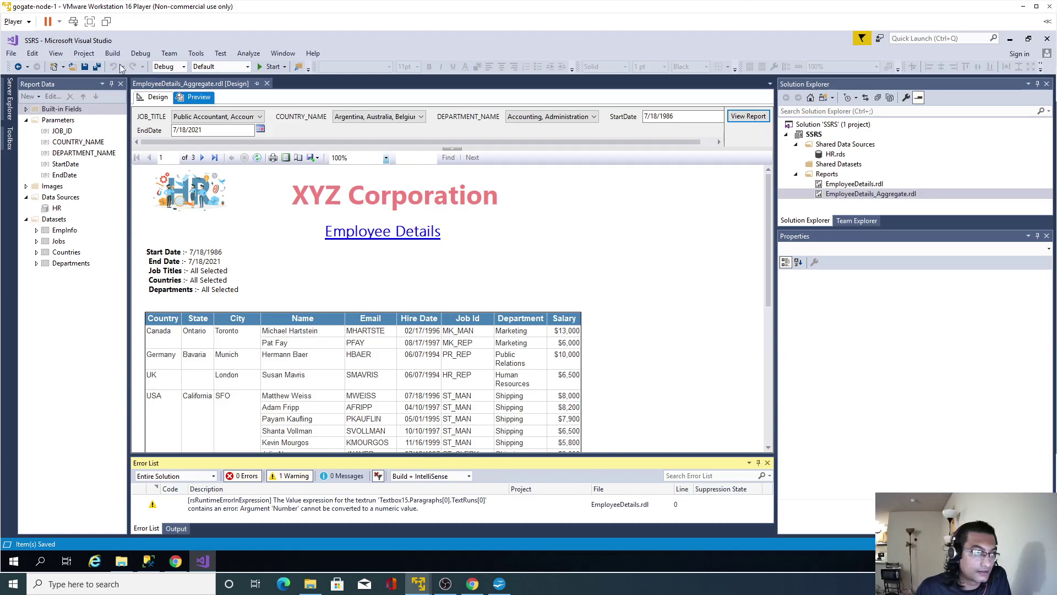
- Export the previewed report to Excel as EmployeeDetails_Aggregate in the SSRS project folder, replacing the existing file
left_click(311, 158)
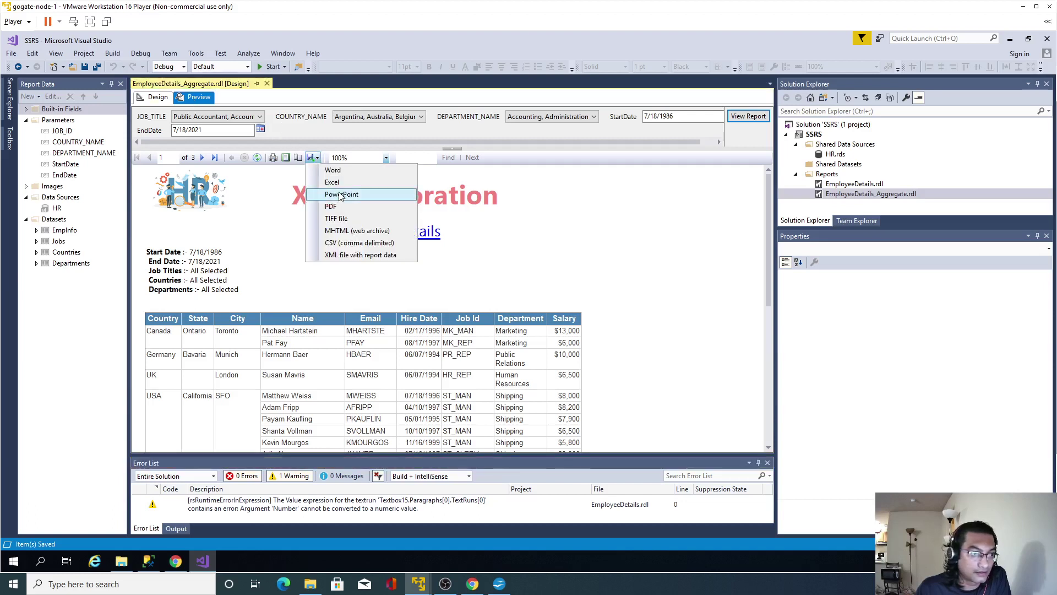
left_click(341, 191)
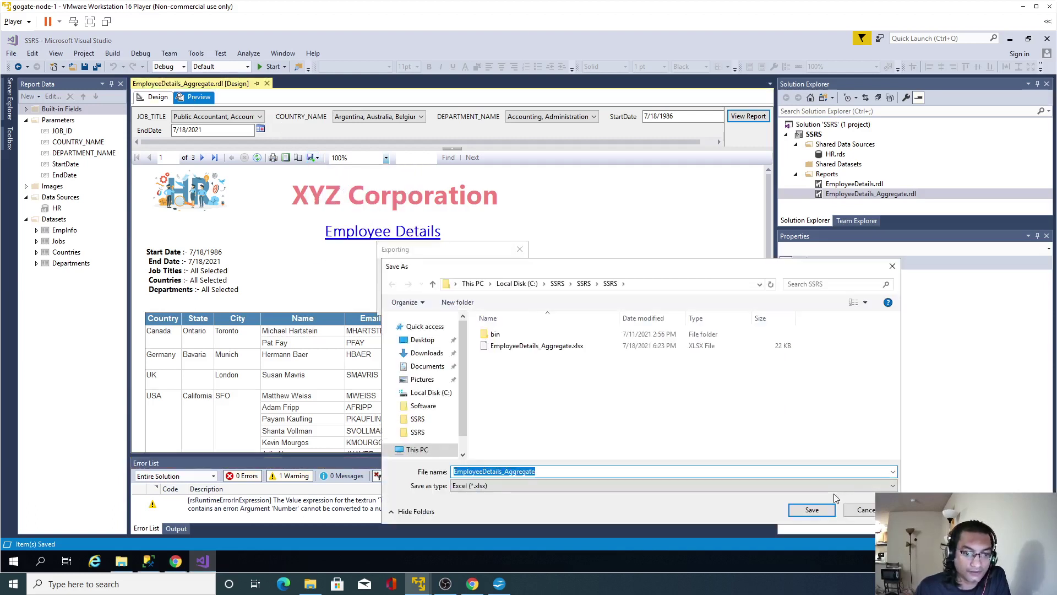
left_click(812, 509)
left_click(556, 297)
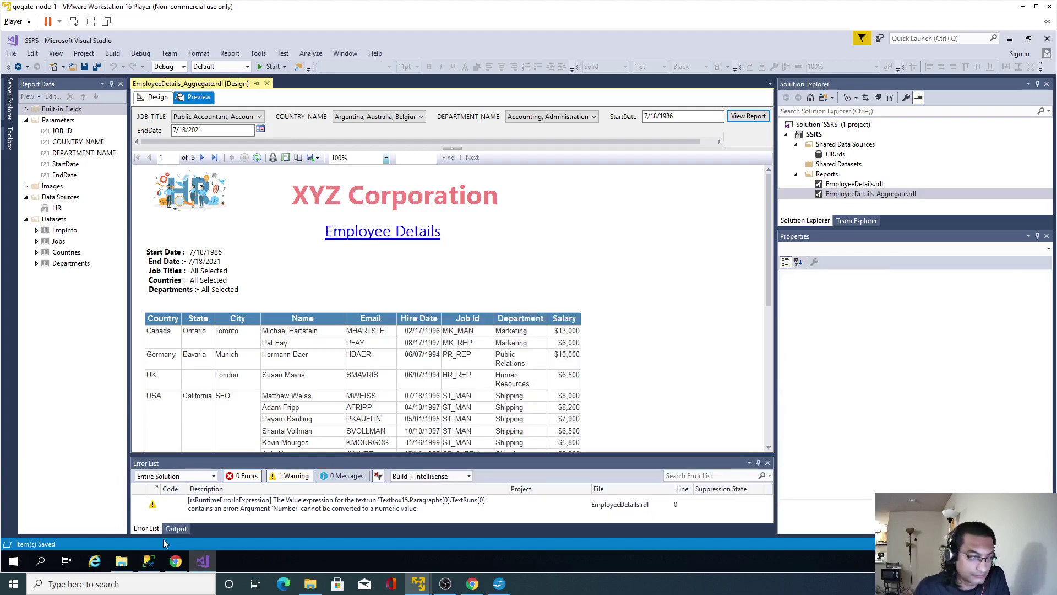
- Switch to the virtual machine's File Explorer and copy the newly exported EmployeeDetails_Aggregate.xlsx
left_click(121, 560)
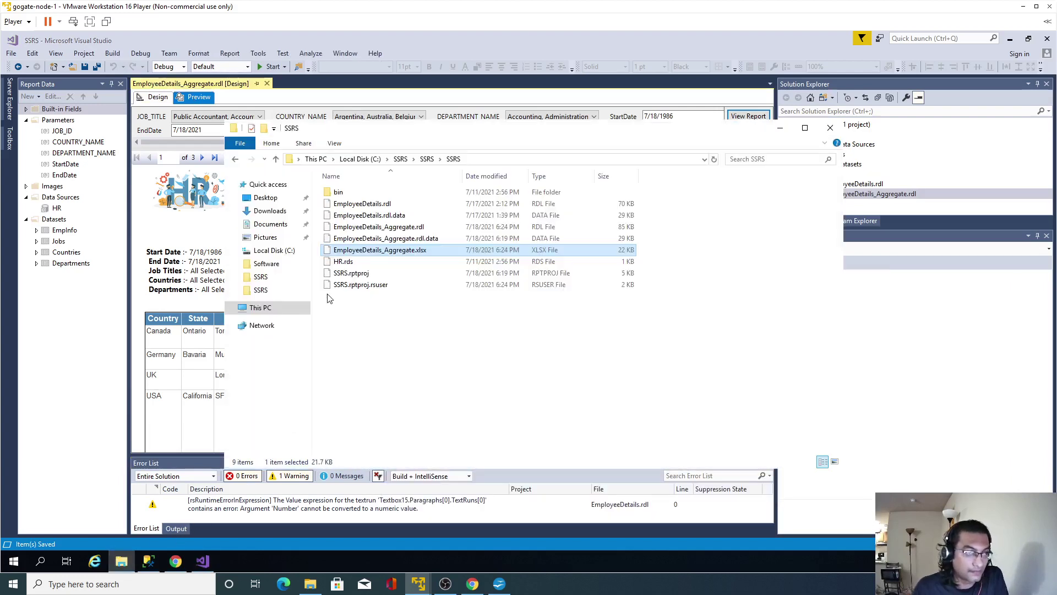
right_click(410, 253)
left_click(436, 331)
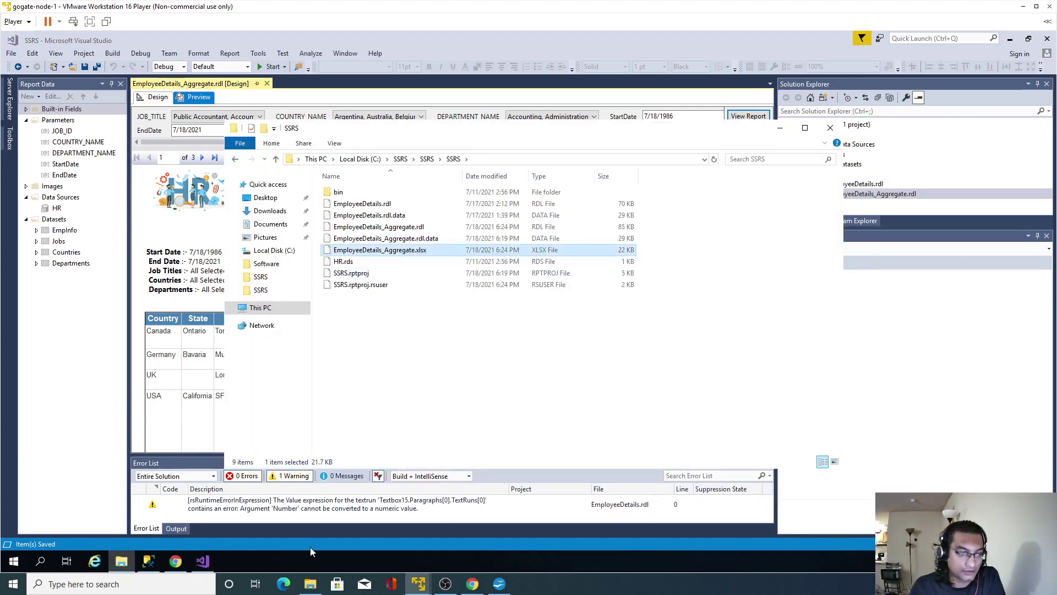
- Paste the new EmployeeDetails_Aggregate.xlsx over the old copy in the host's Desktop folder and open it in OpenOffice Calc
left_click(310, 584)
right_click(366, 326)
left_click(404, 383)
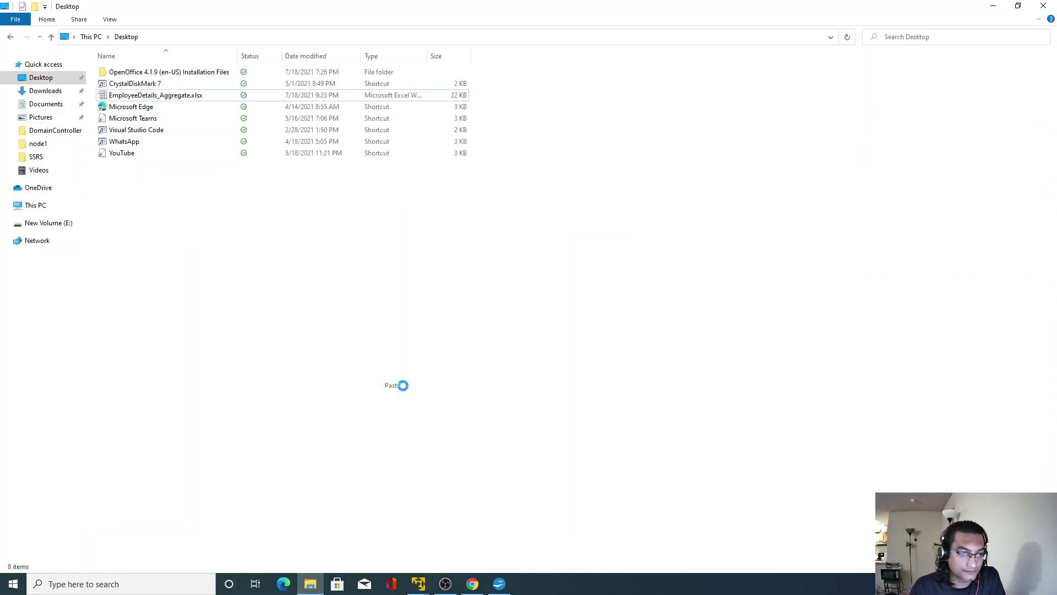
left_click(493, 263)
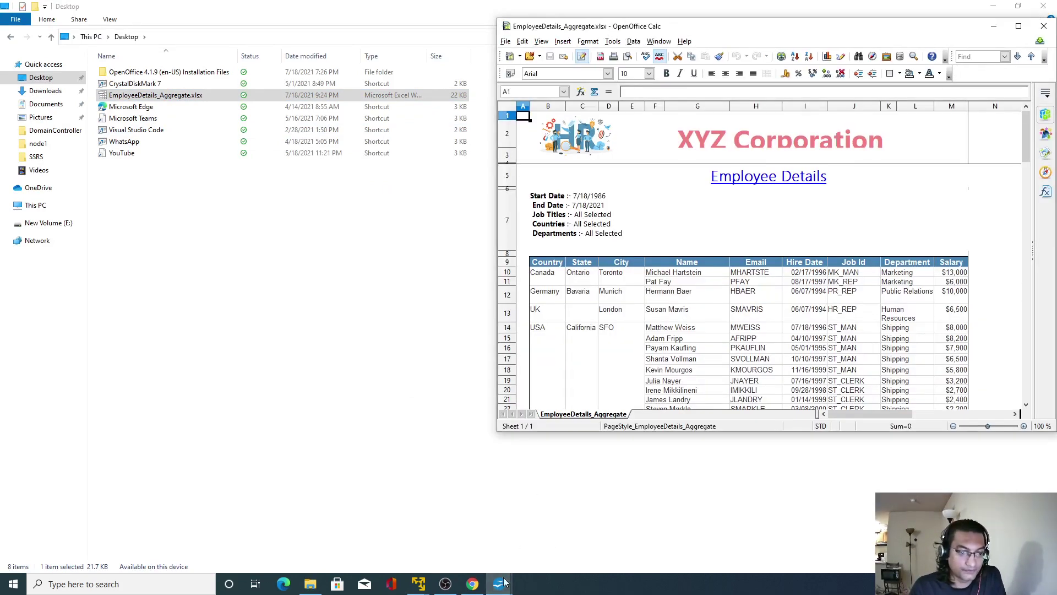
- Bring up the Untitled 1 pivot workbook beside the exported report and compare the salary totals at the end of both tables
mouse_move(501, 583)
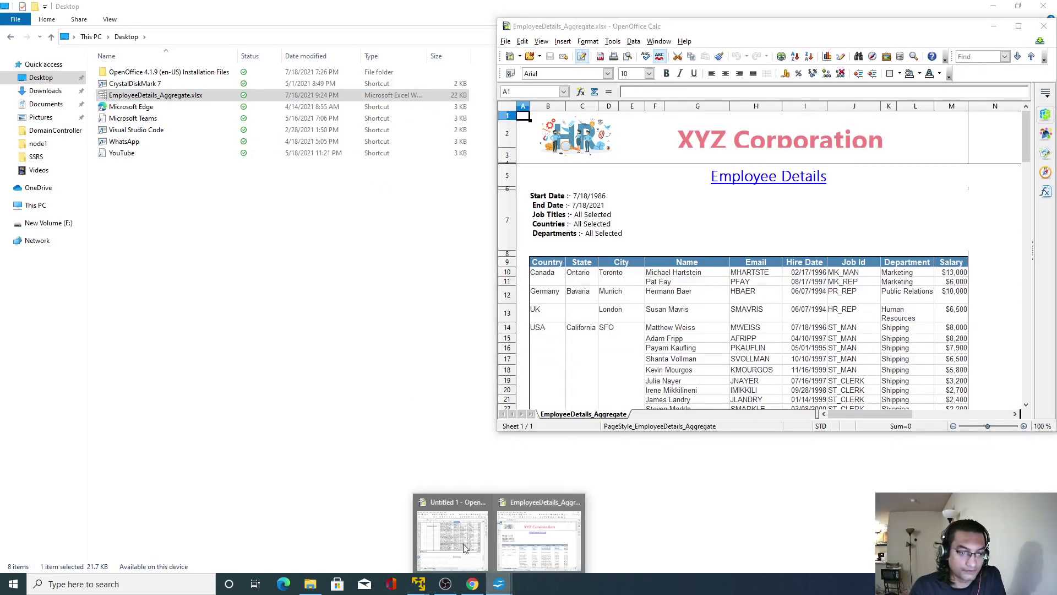
left_click(448, 536)
left_click(760, 314)
left_click(944, 318)
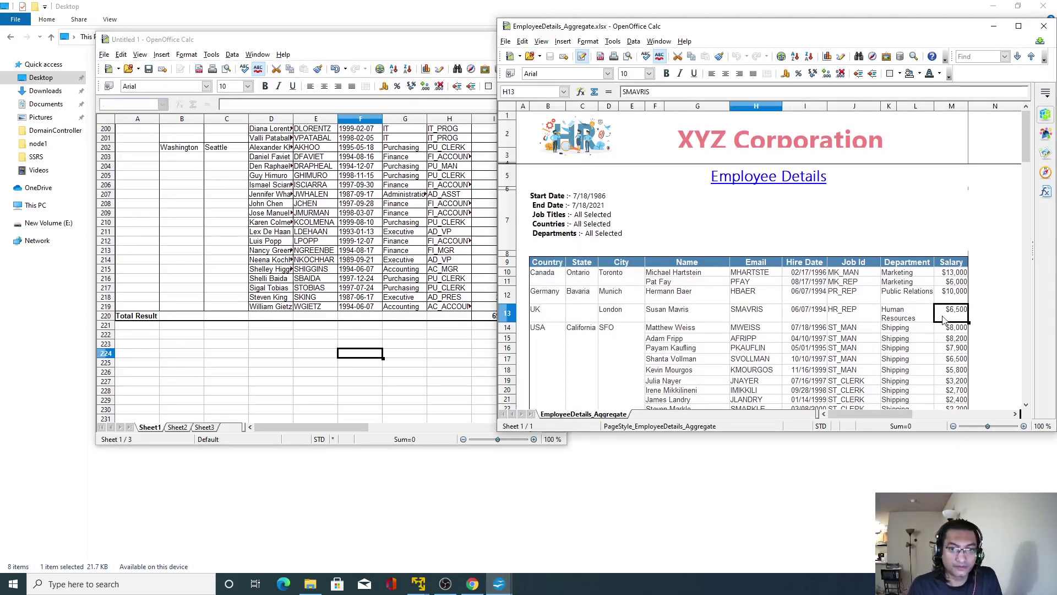
key("ctrl+Down")
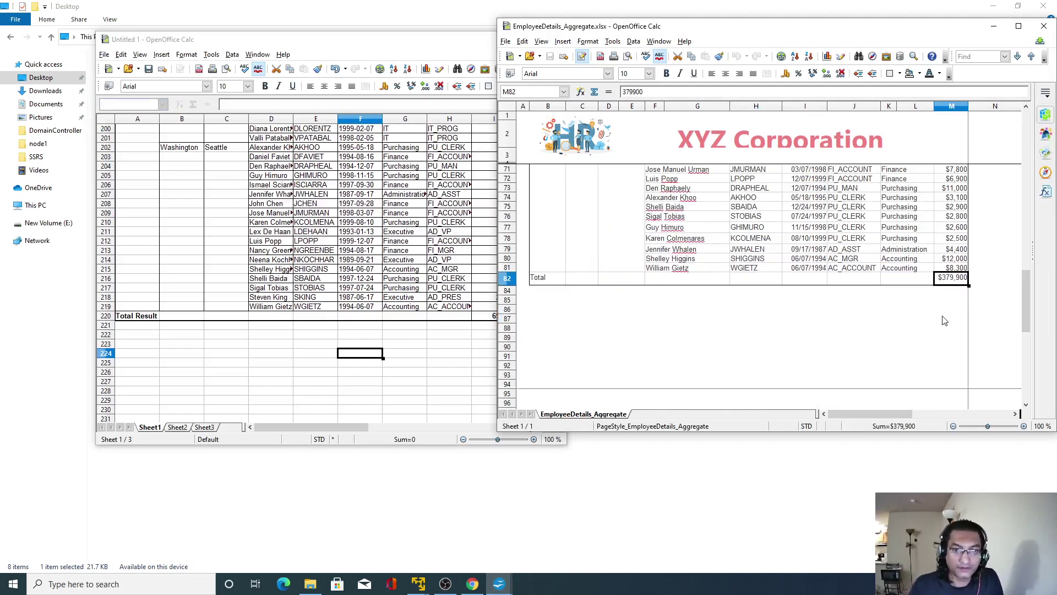
left_click(357, 297)
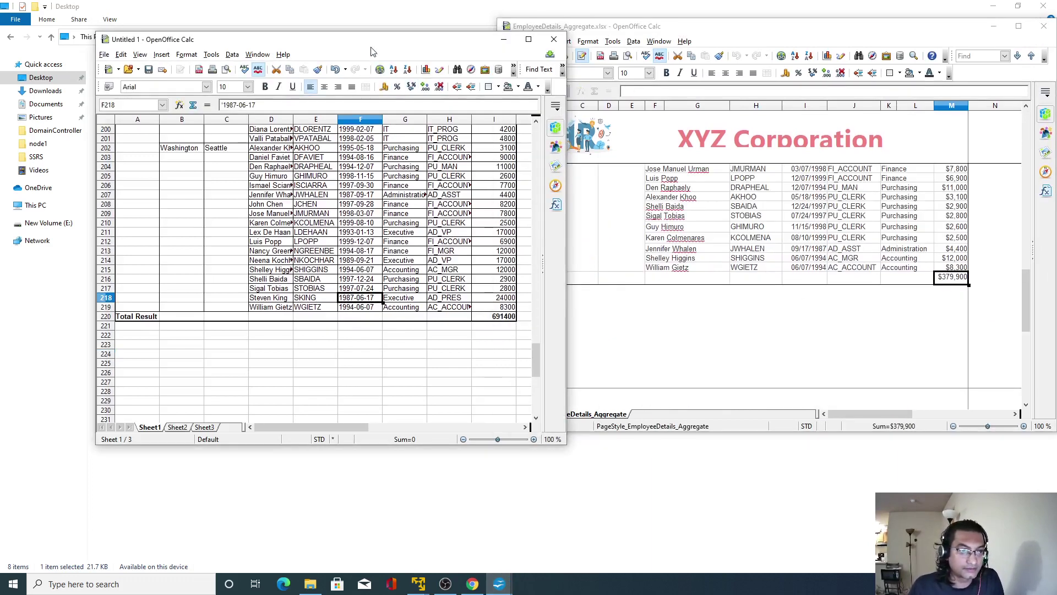
left_click_drag(367, 40, 332, 43)
left_click(460, 311)
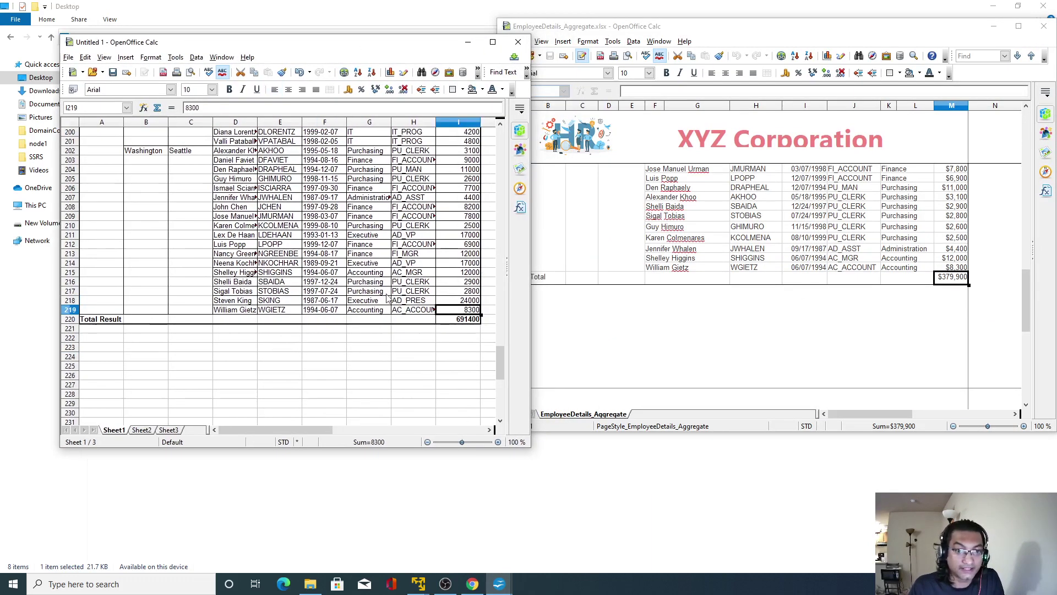
- Filter the pivot table's country field to exclude NULL and go to its Total Result row
left_click(106, 292)
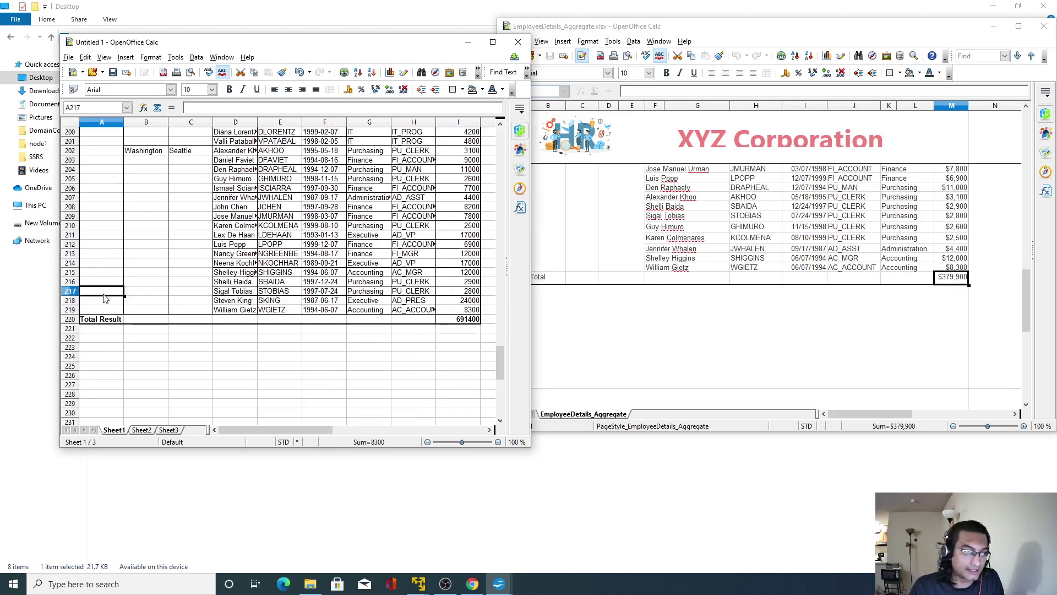
key("ctrl+Up")
scroll(157, 296, "up", 13)
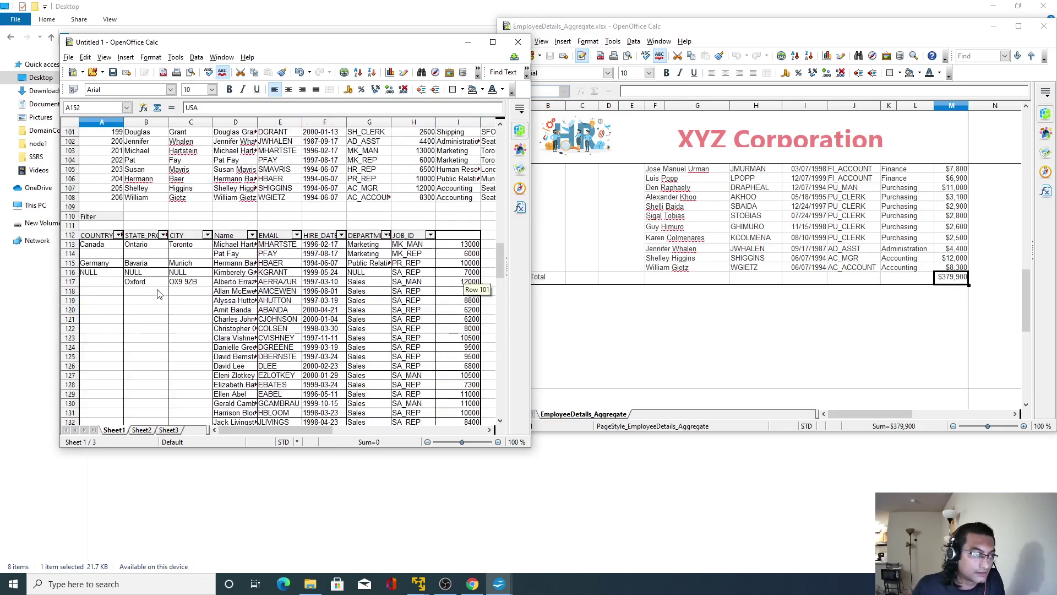
left_click(119, 264)
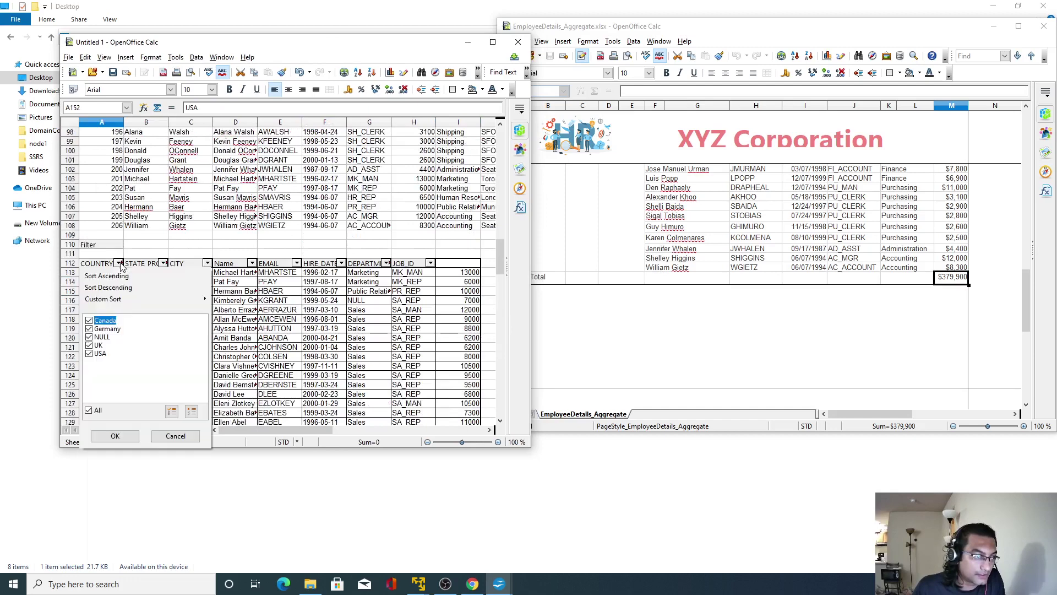
left_click(89, 338)
left_click(115, 436)
key("ctrl+End")
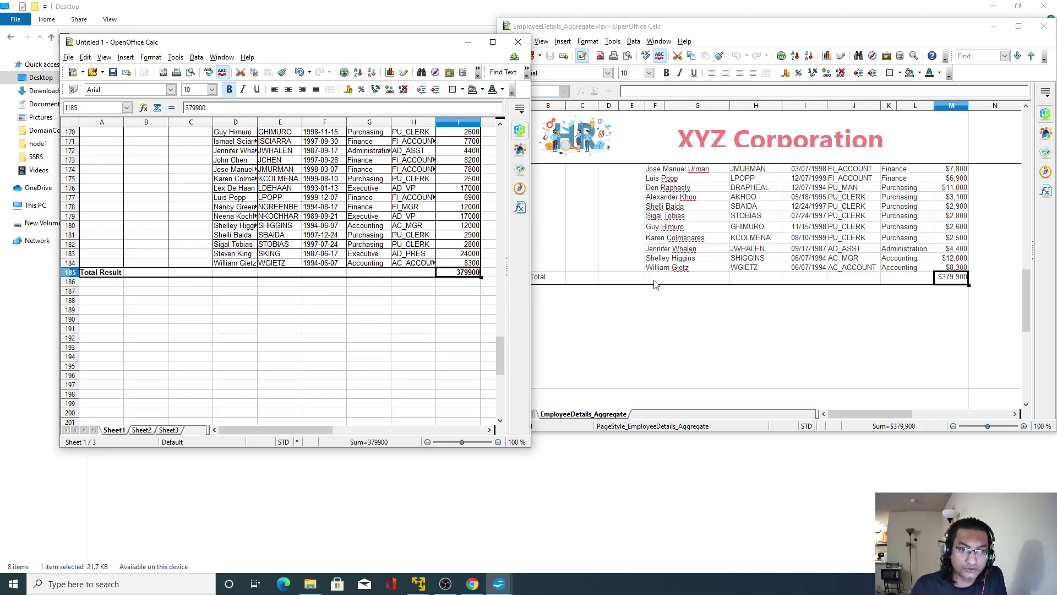
- Examine the exported report's total row and its country, state and city grouping
left_click(546, 277)
scroll(592, 325, "up", 1)
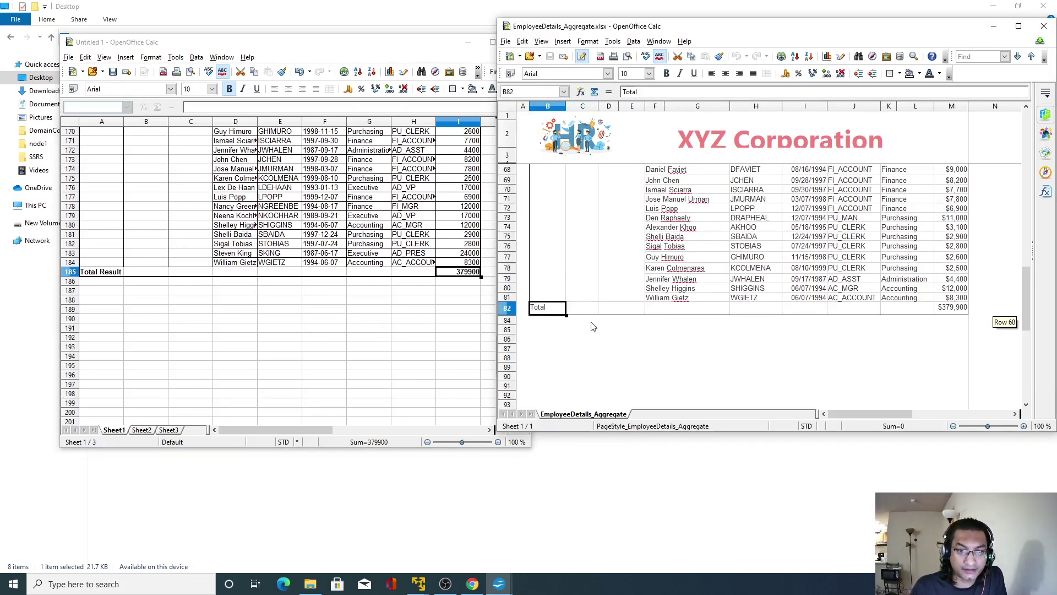
scroll(593, 327, "up", 4)
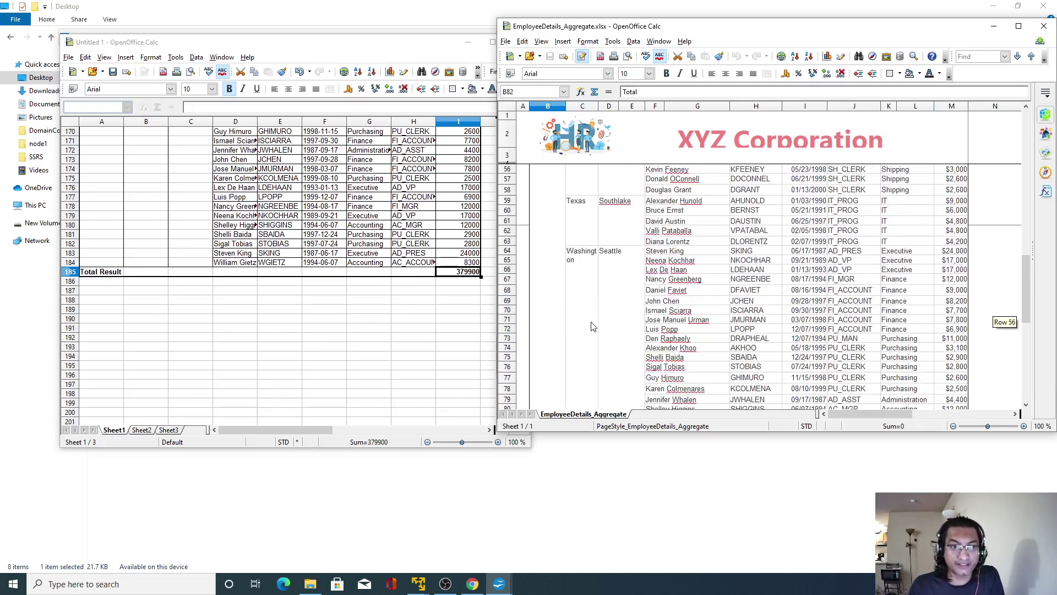
left_click(587, 274)
left_click(588, 231)
scroll(597, 286, "up", 16)
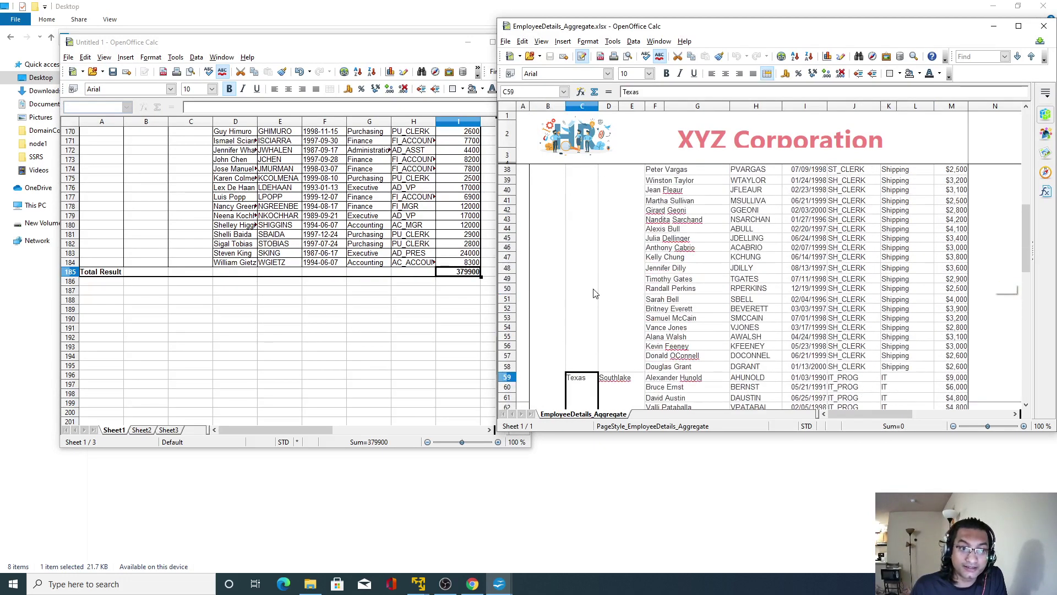
left_click(557, 285)
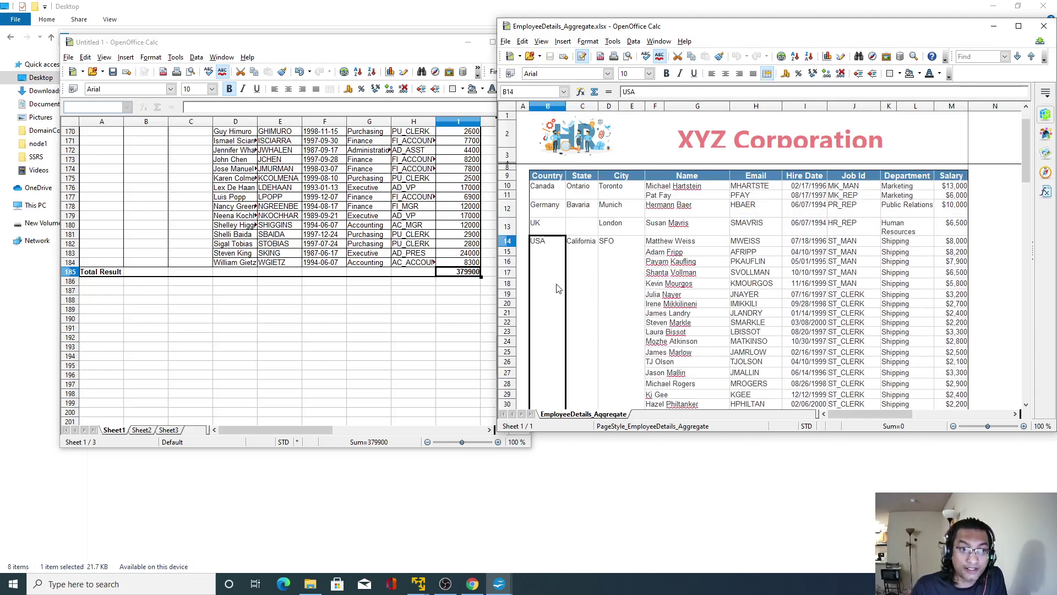
scroll(563, 263, "down", 20)
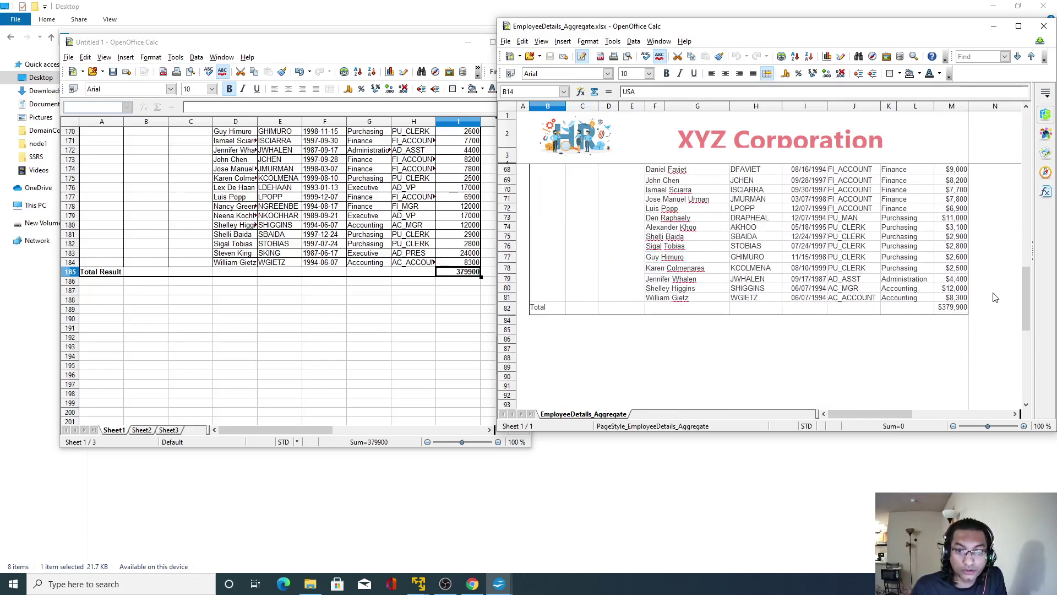
scroll(881, 300, "up", 18)
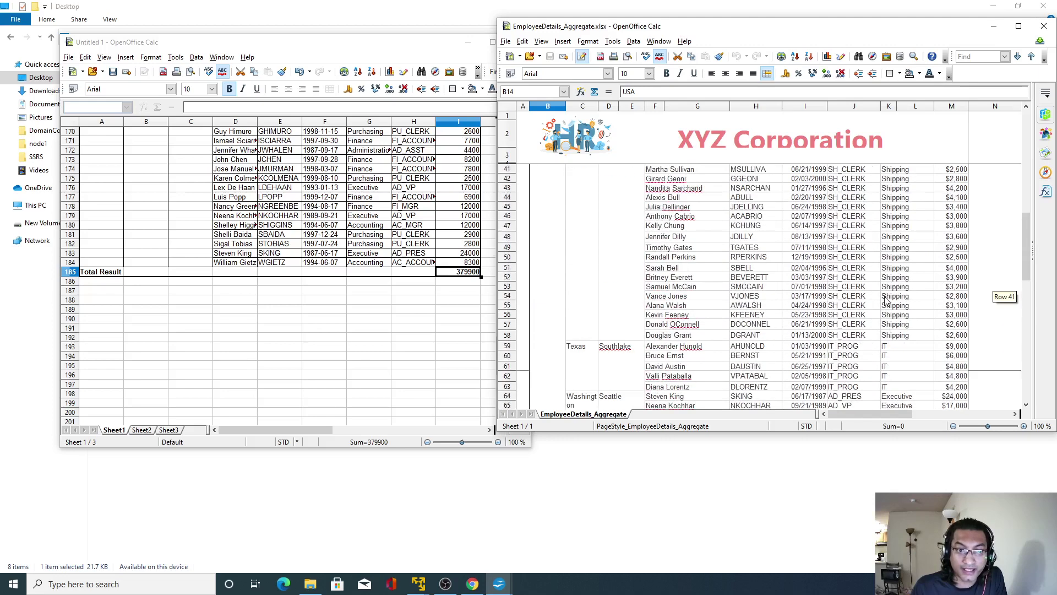
scroll(886, 300, "up", 3)
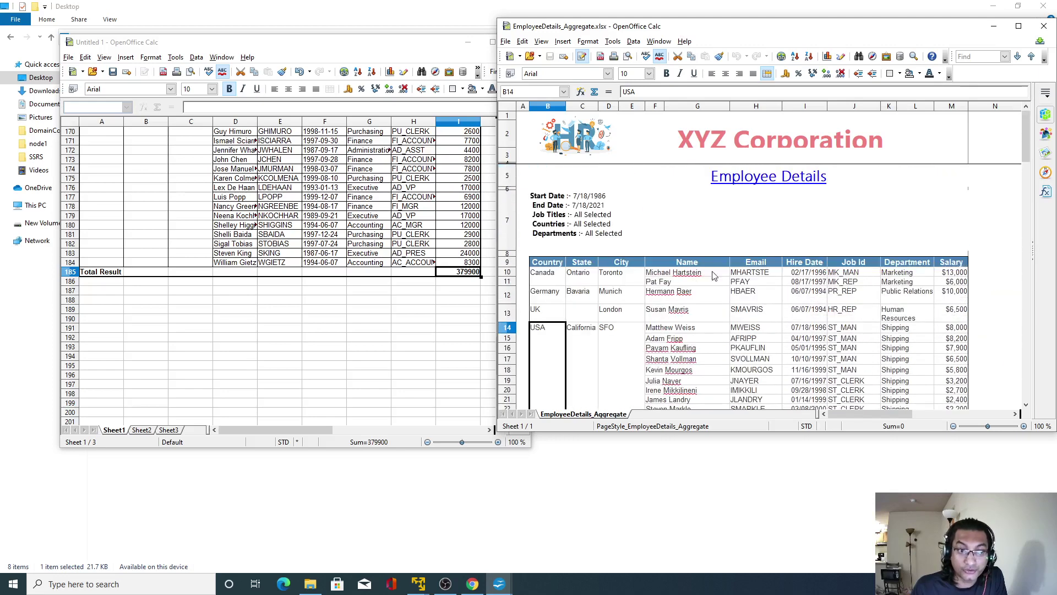
left_click(543, 278)
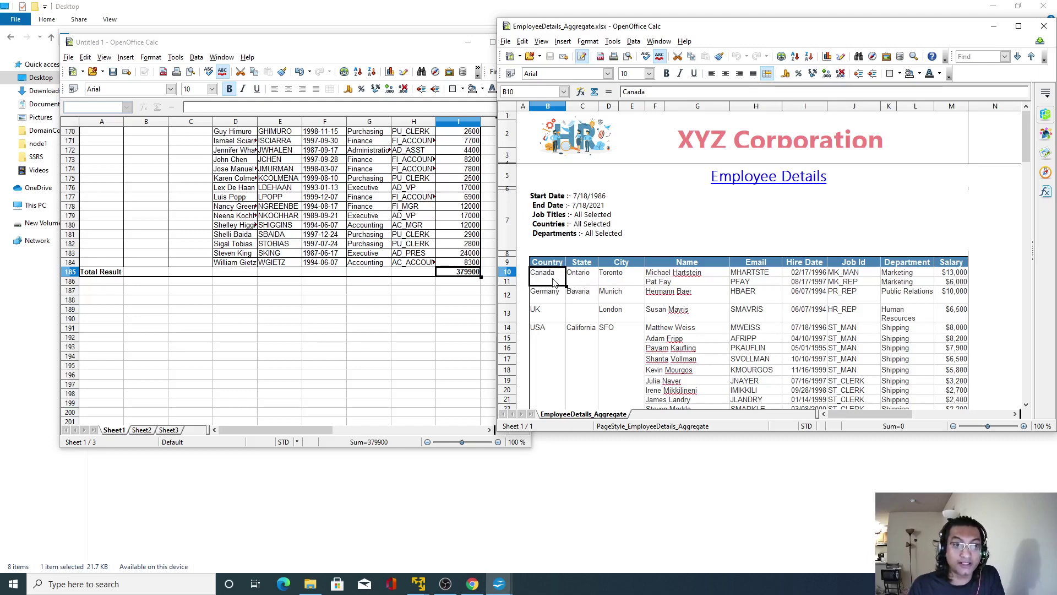
- Close the exported workbook while keeping the Untitled 1 pivot workbook open, and return to Visual Studio in the virtual machine
left_click(1043, 26)
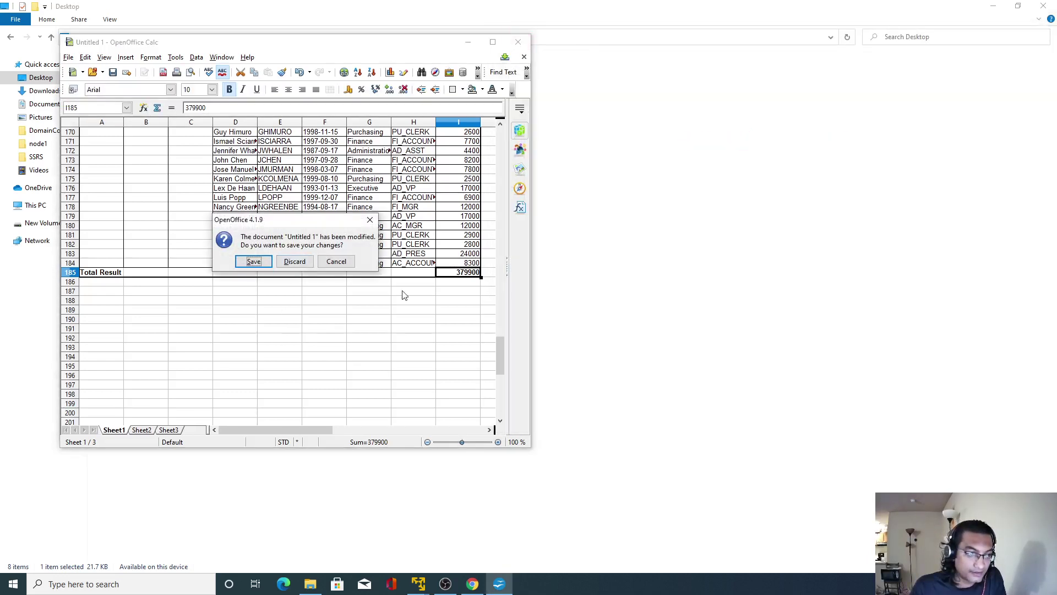
left_click(348, 265)
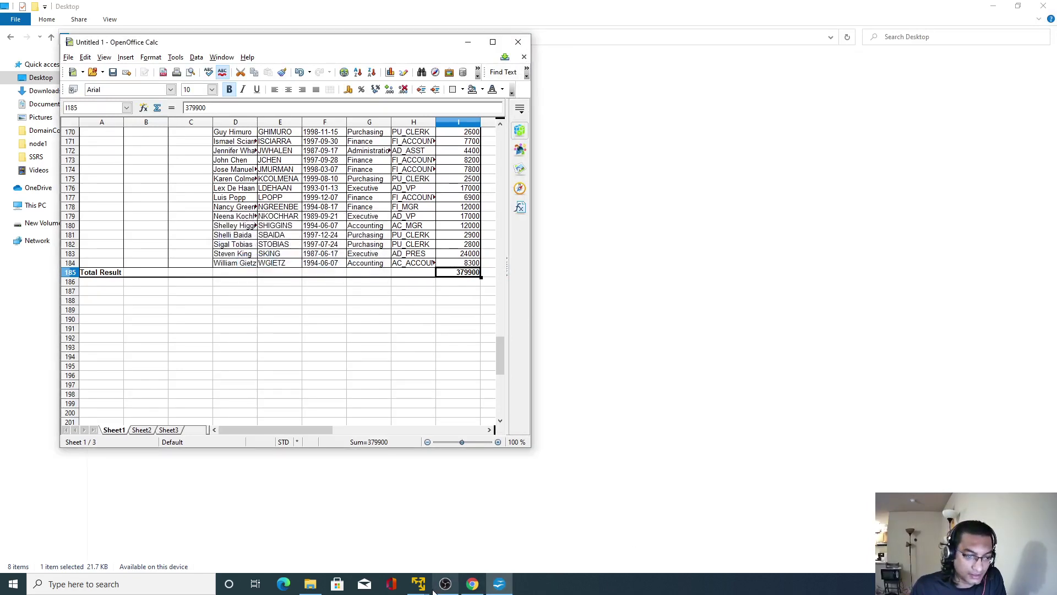
mouse_move(419, 584)
left_click(457, 543)
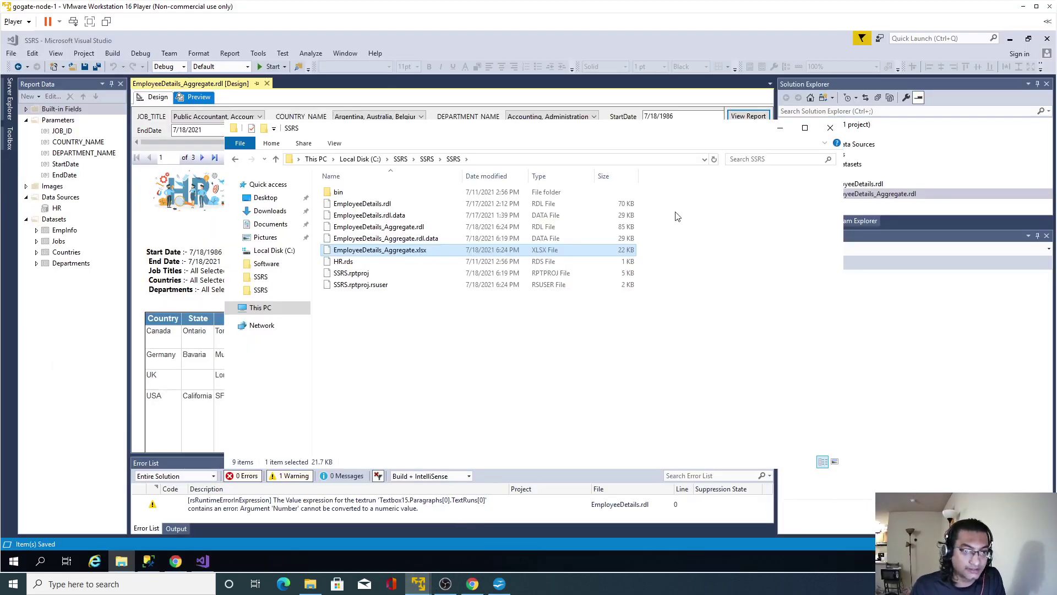
left_click(786, 129)
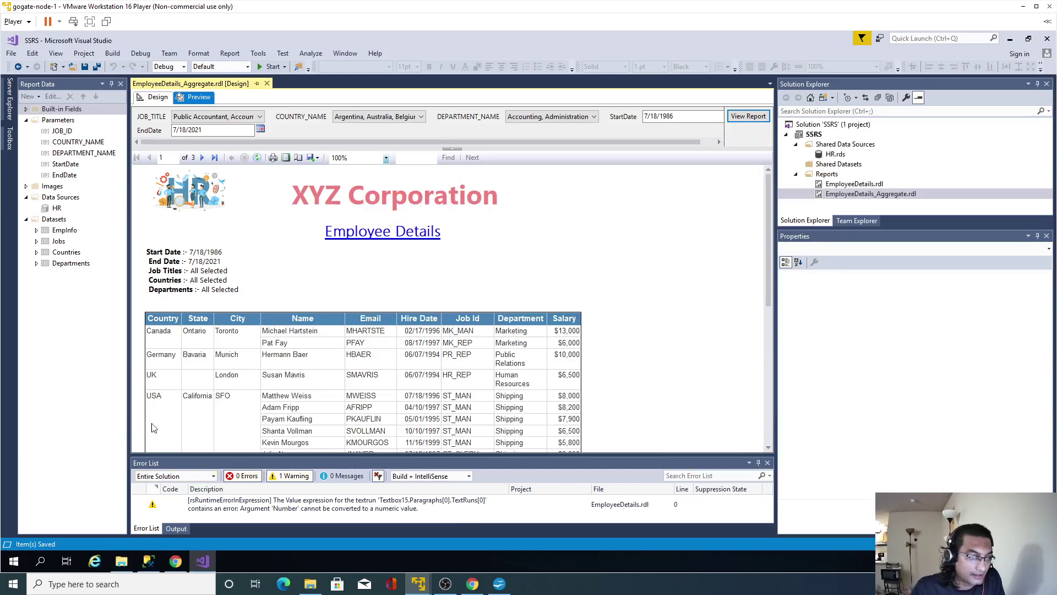
- In the report design, add a total after the STATE_PROVINCE row group
left_click(156, 97)
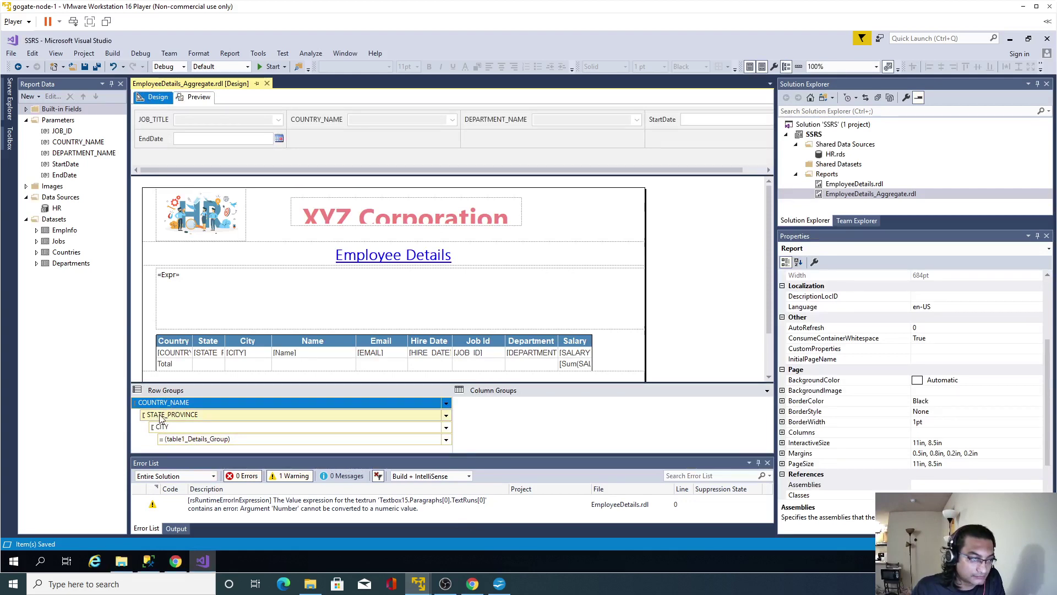
right_click(159, 418)
mouse_move(163, 423)
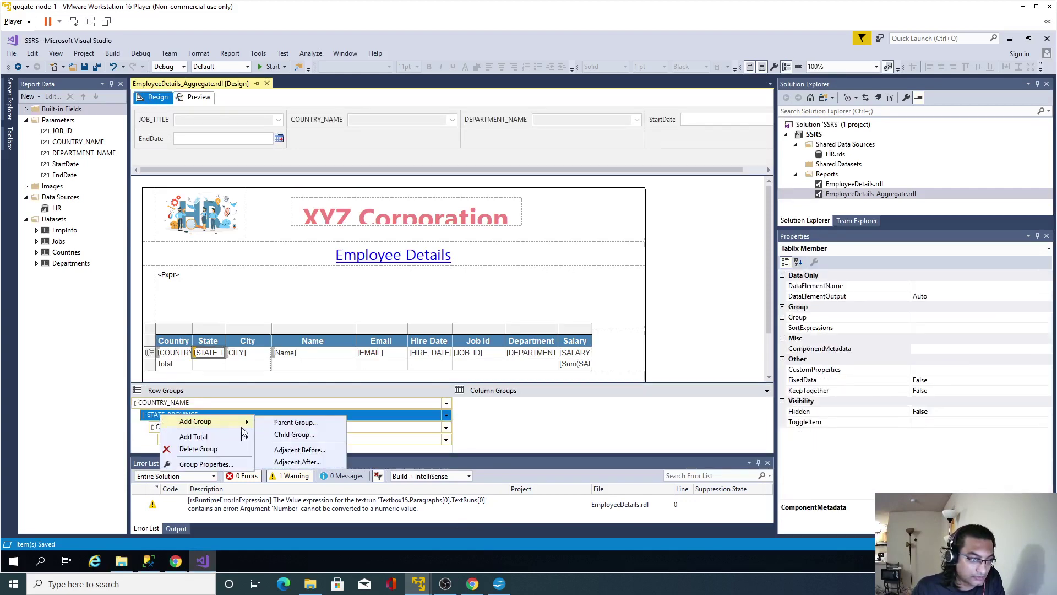
mouse_move(213, 435)
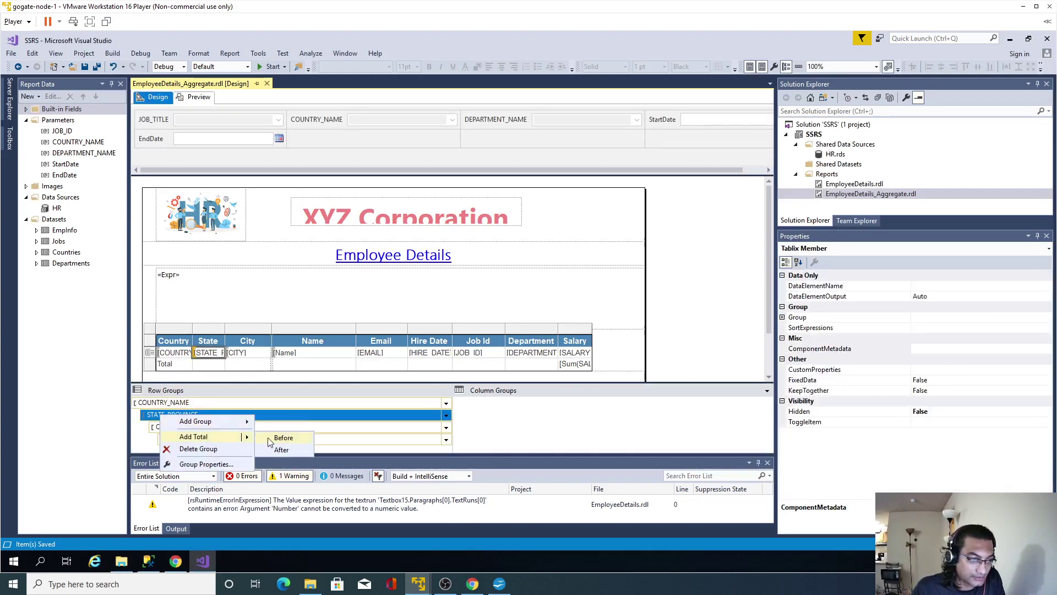
left_click(281, 449)
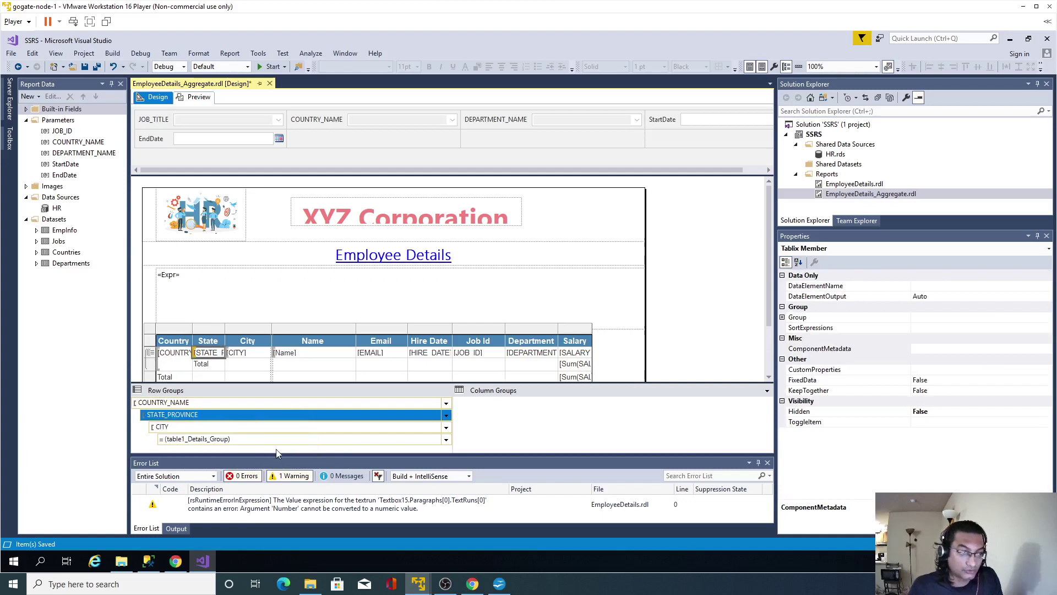
left_click(729, 326)
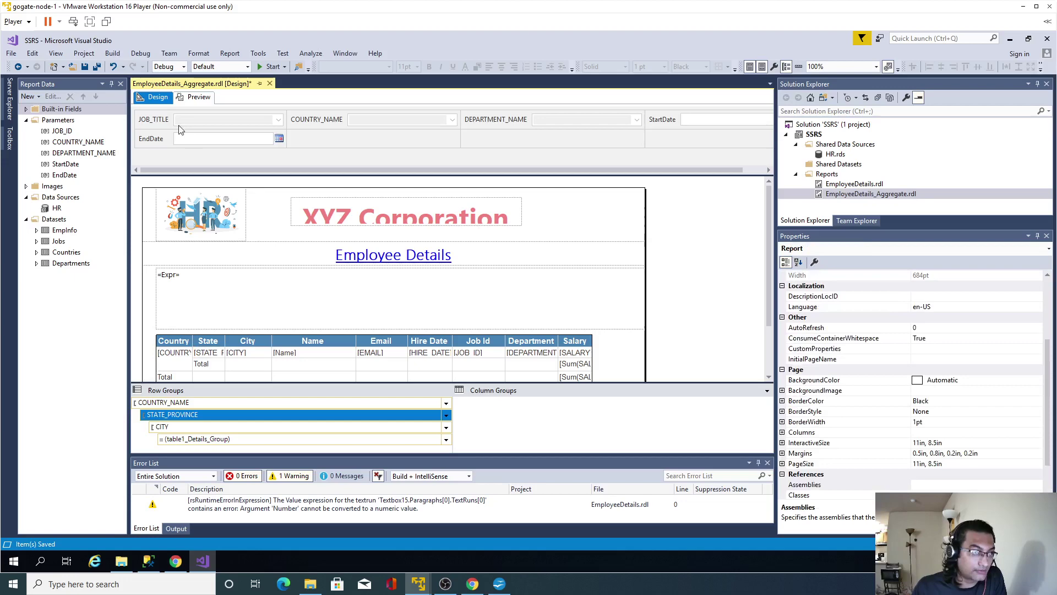
- Save the EmployeeDetails_Aggregate report and preview it
left_click(84, 66)
left_click(195, 98)
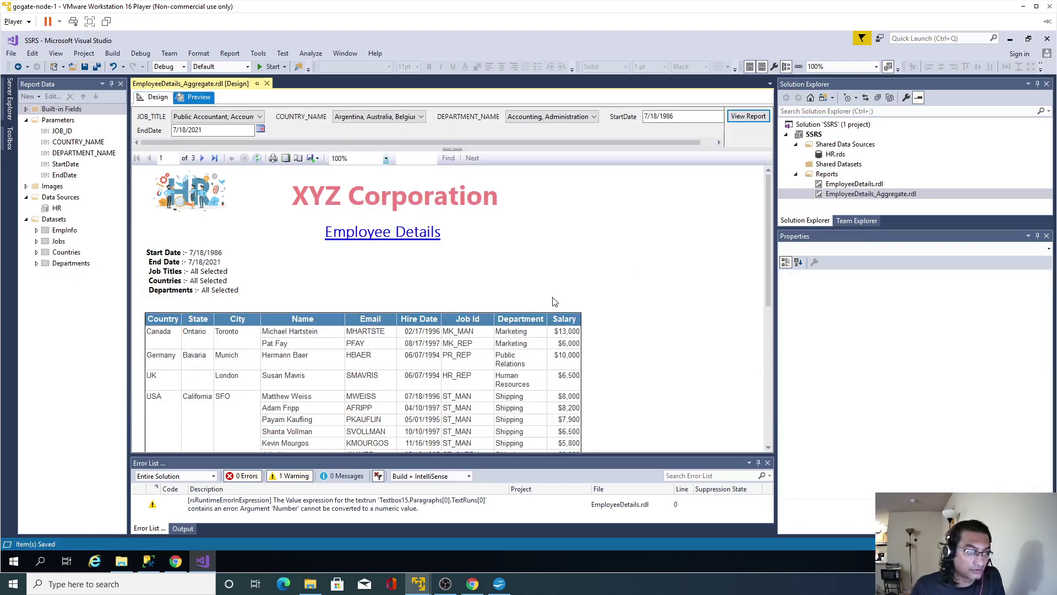
left_click(648, 312)
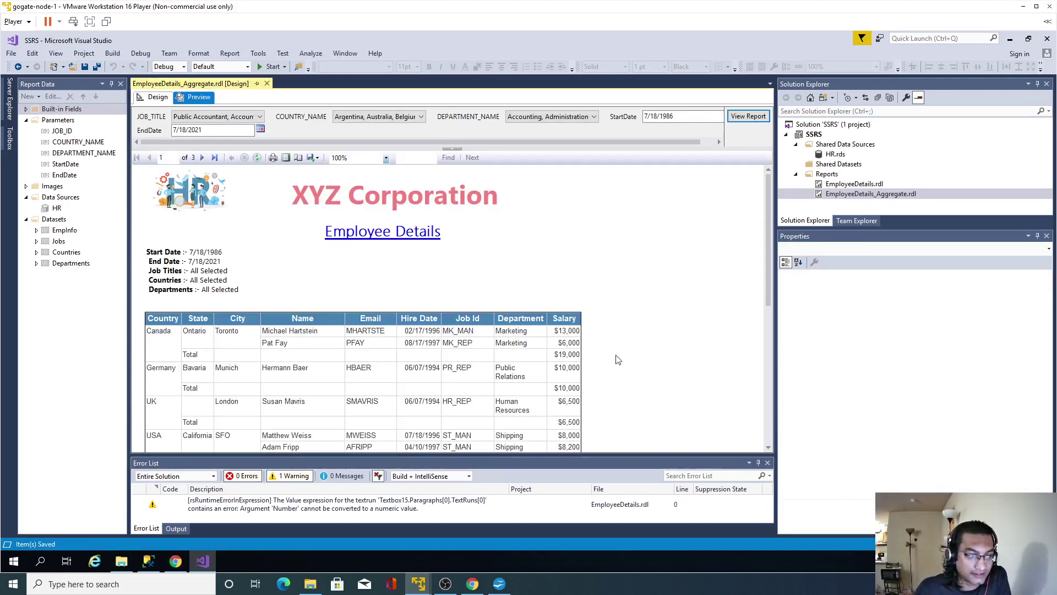
- Go through all three pages of the preview to check the total rows in the State column and the final Total row
scroll(623, 391, "down", 1)
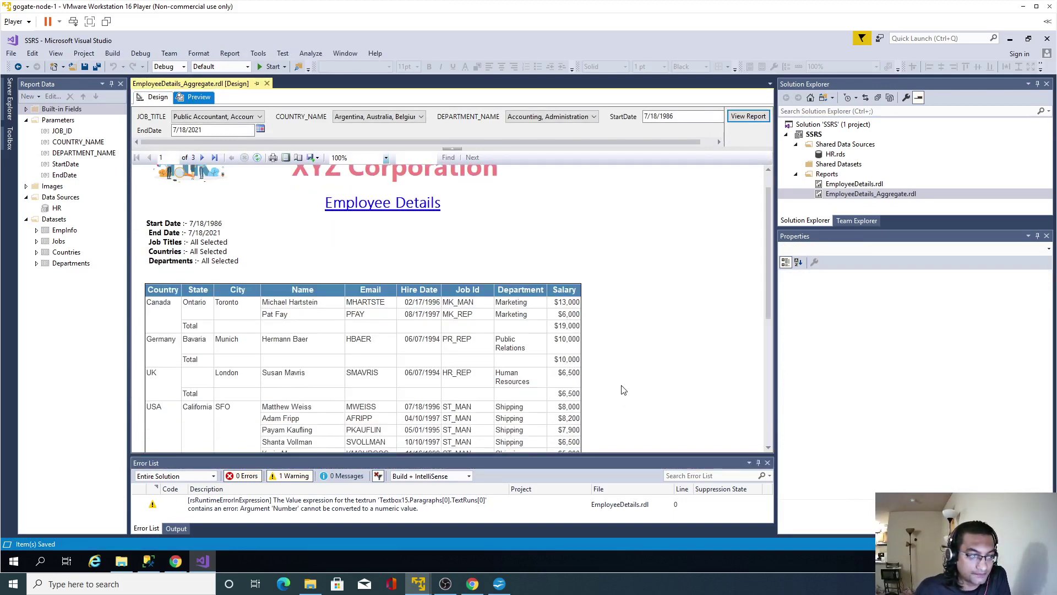
scroll(616, 392, "down", 6)
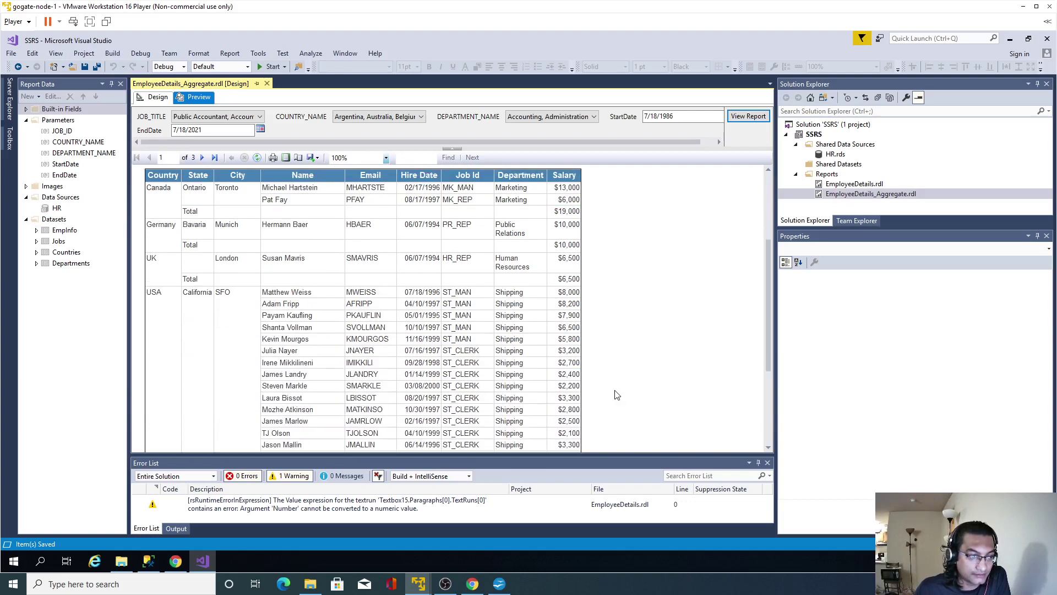
scroll(616, 395, "down", 3)
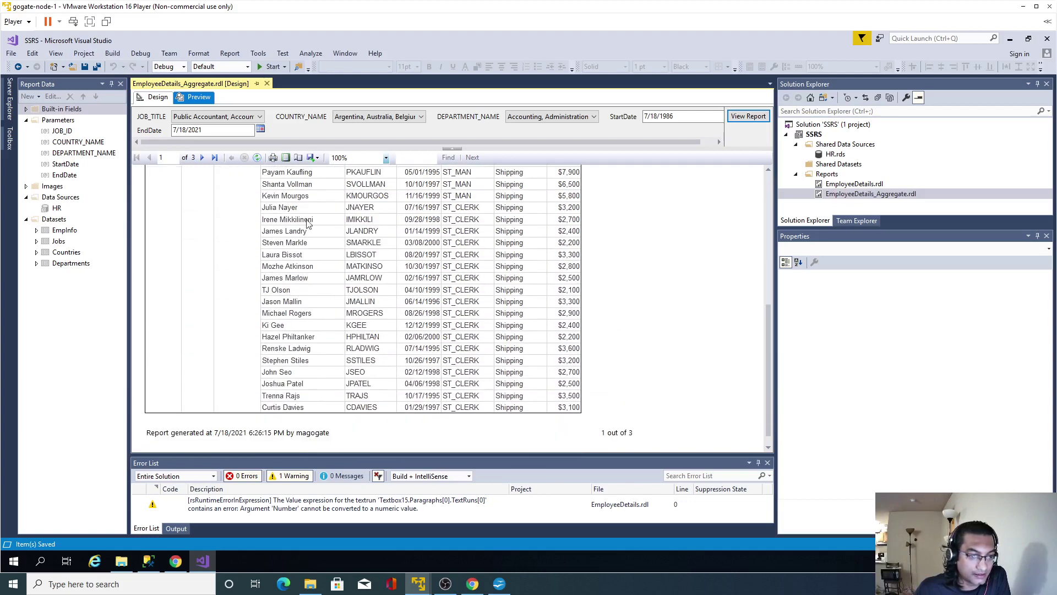
left_click(202, 158)
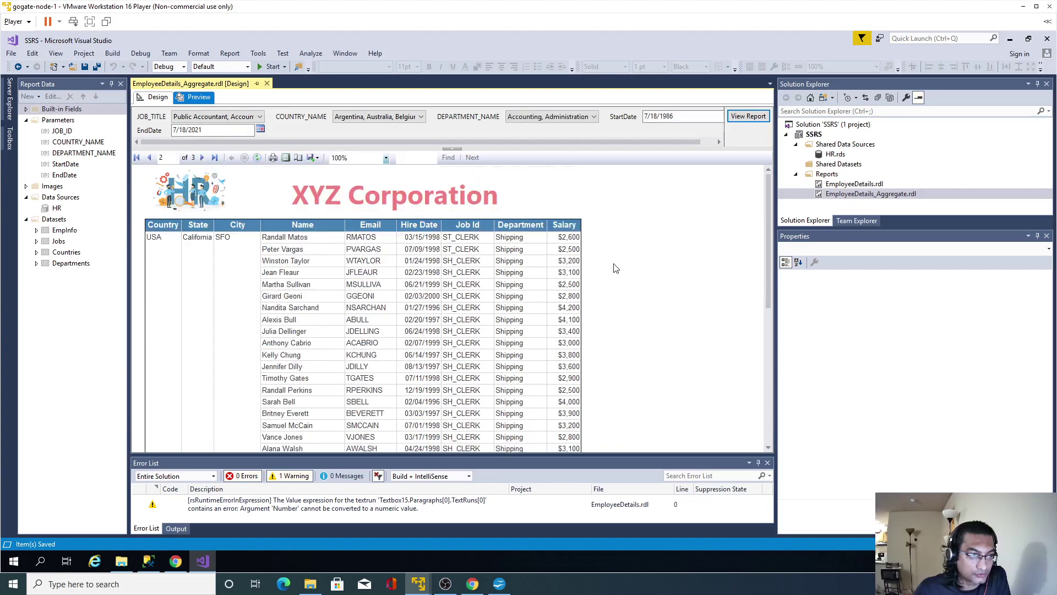
scroll(632, 277, "down", 7)
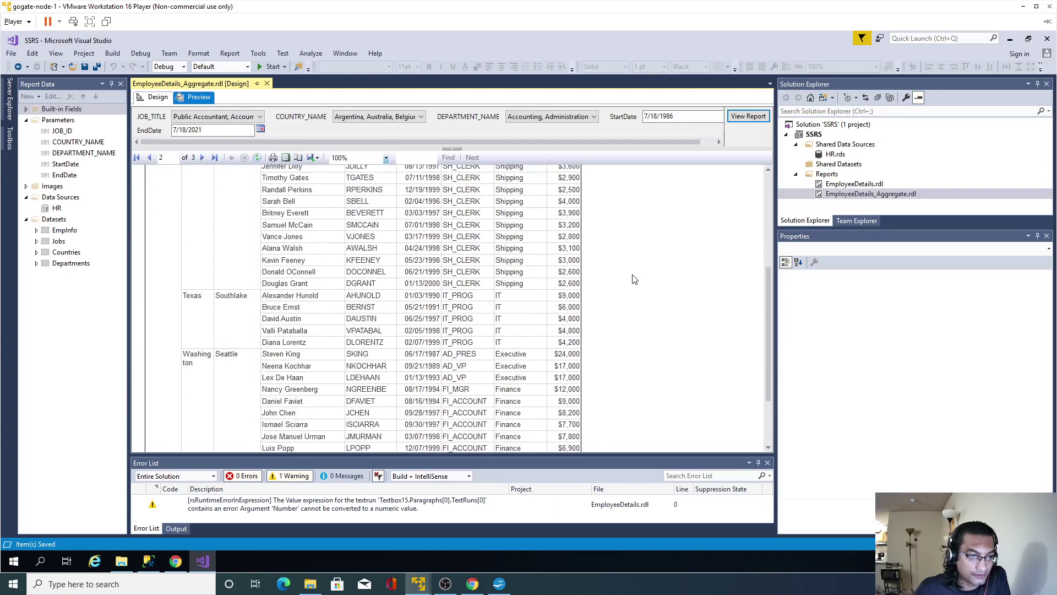
scroll(610, 299, "down", 3)
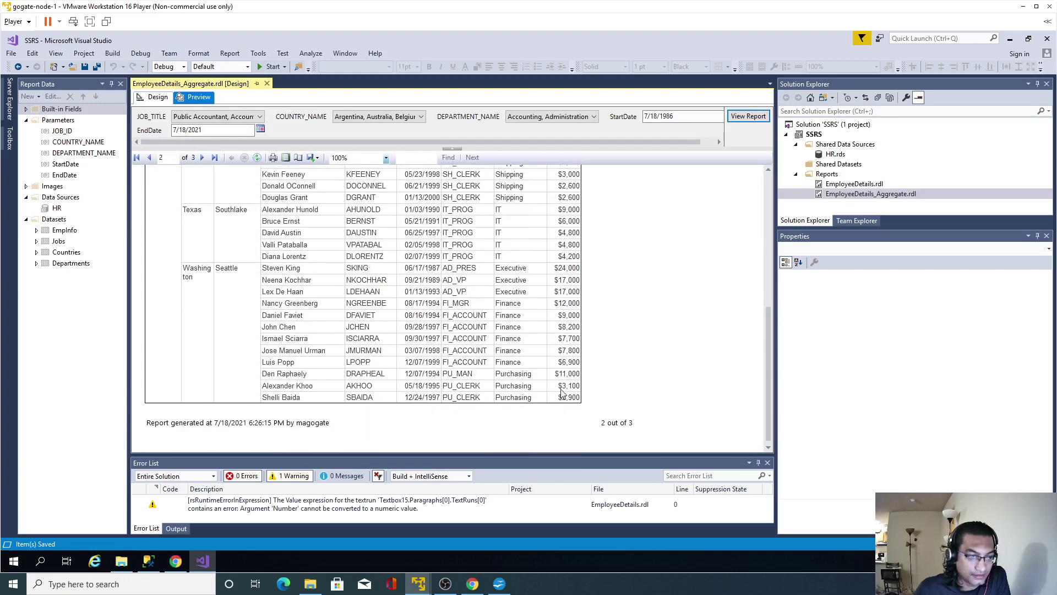
left_click(202, 157)
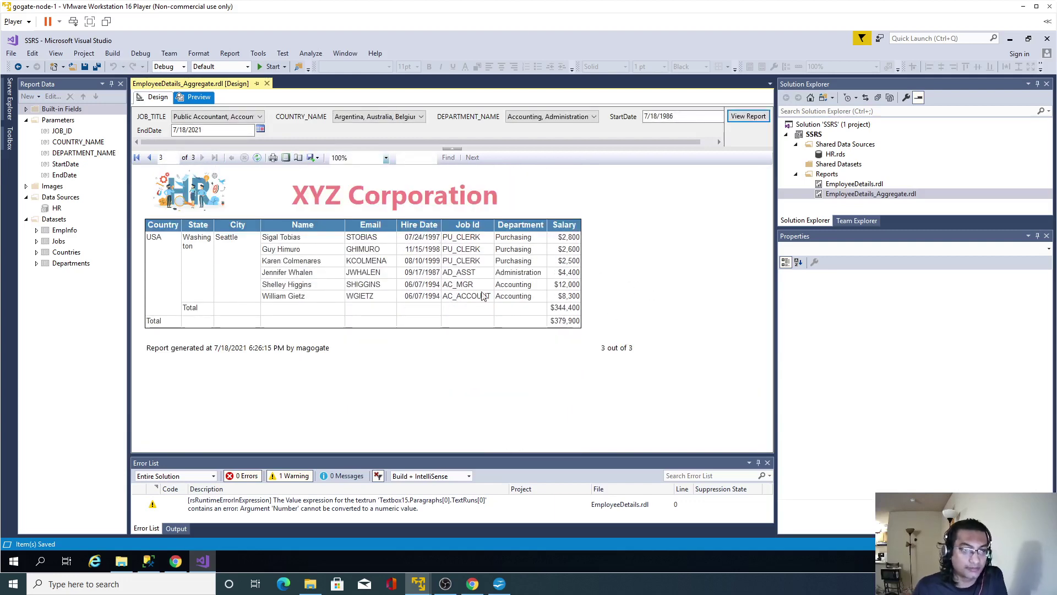
- Return to the report design and make the salary sums in the state total row and the grand total row bold
left_click(158, 98)
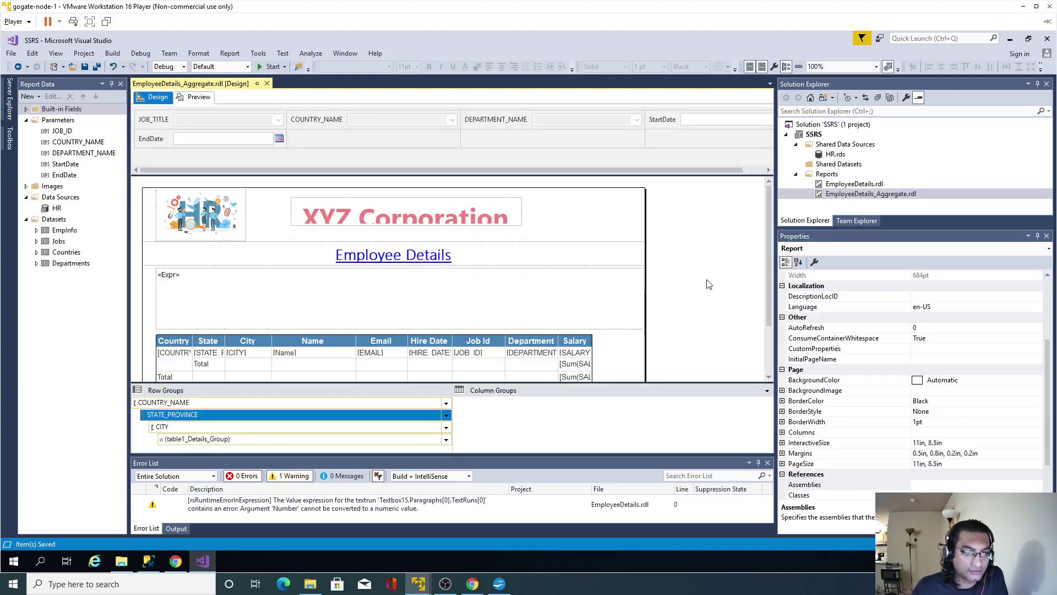
double_click(587, 364)
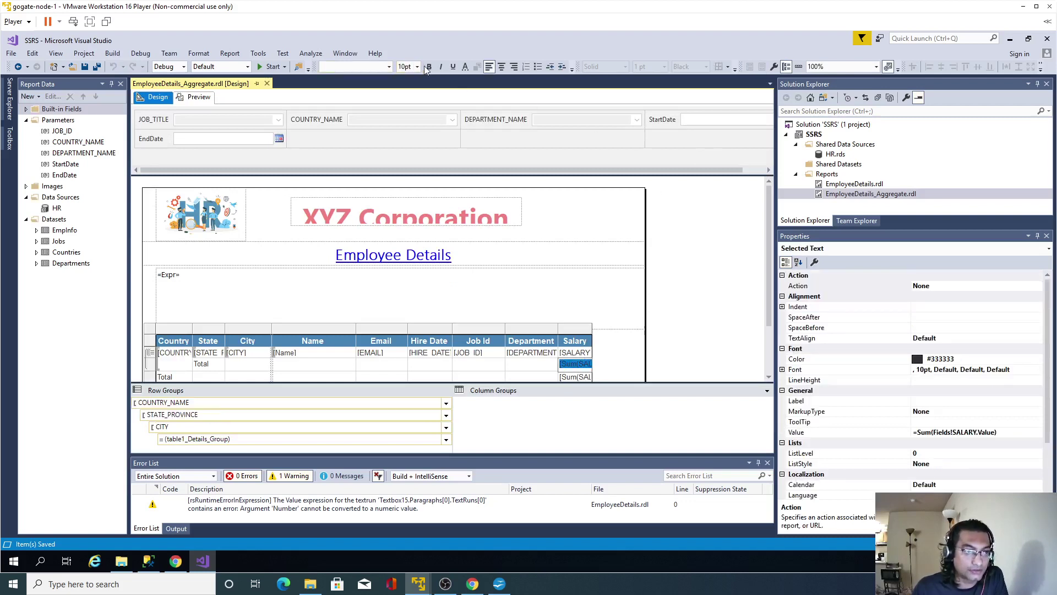
left_click(428, 67)
double_click(567, 377)
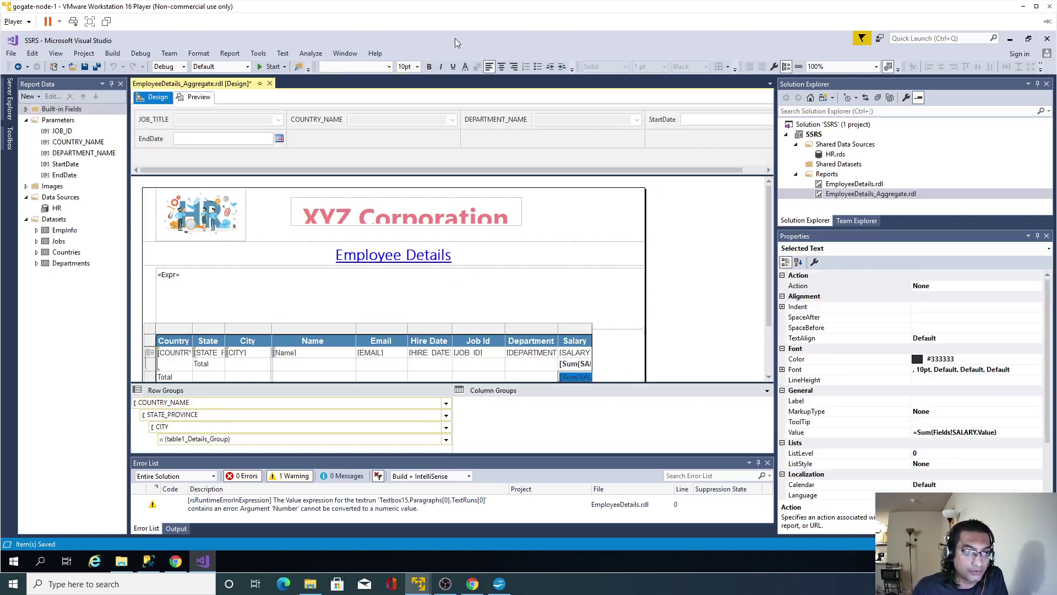
left_click(430, 69)
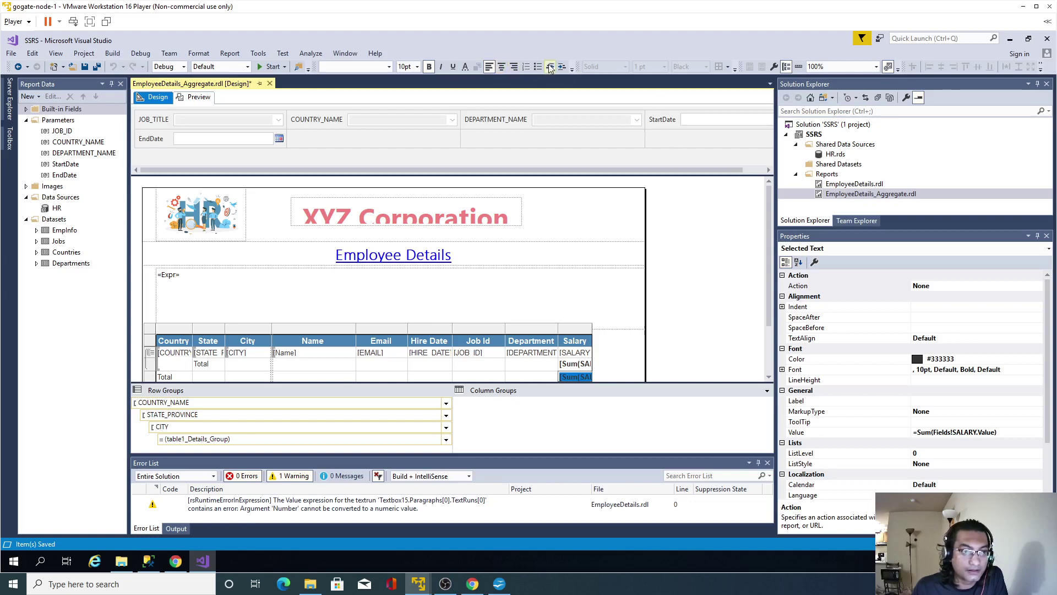
left_click(675, 341)
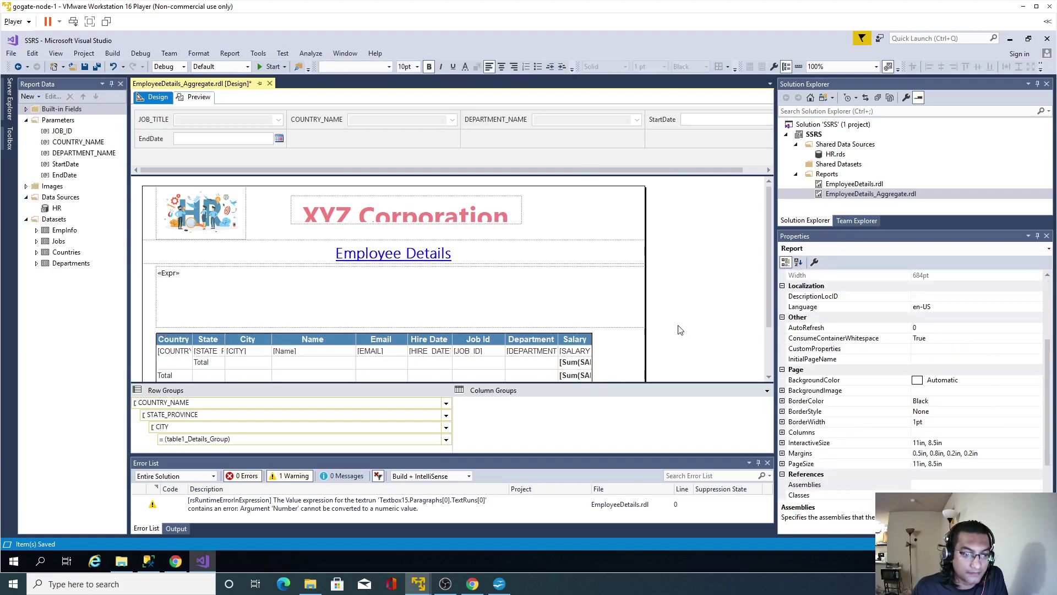
- Set the font color of the grand total salary sum to white
left_click(592, 380)
double_click(587, 376)
key("ctrl+c")
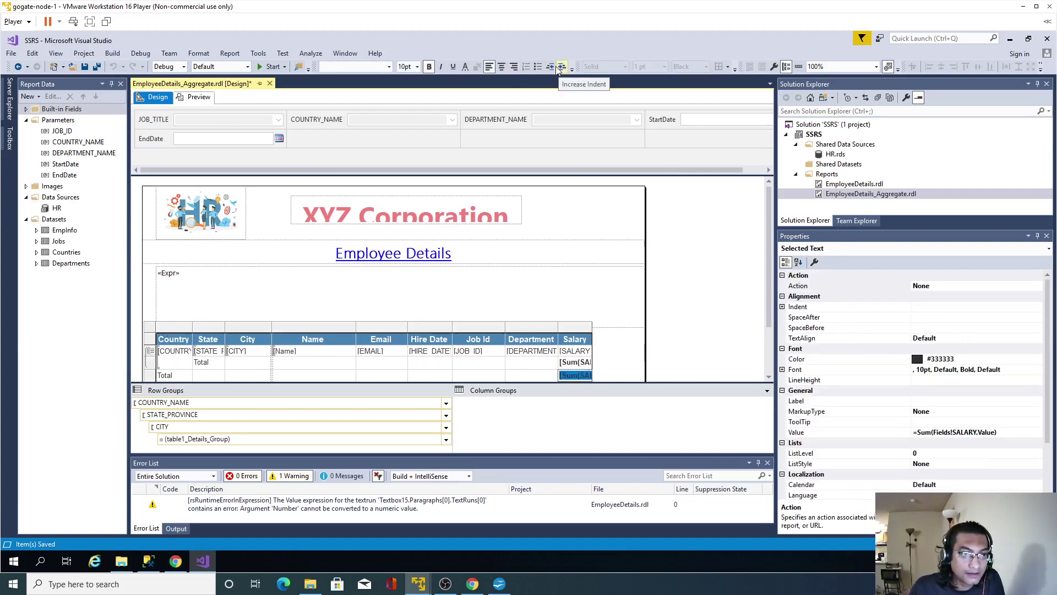
left_click(466, 66)
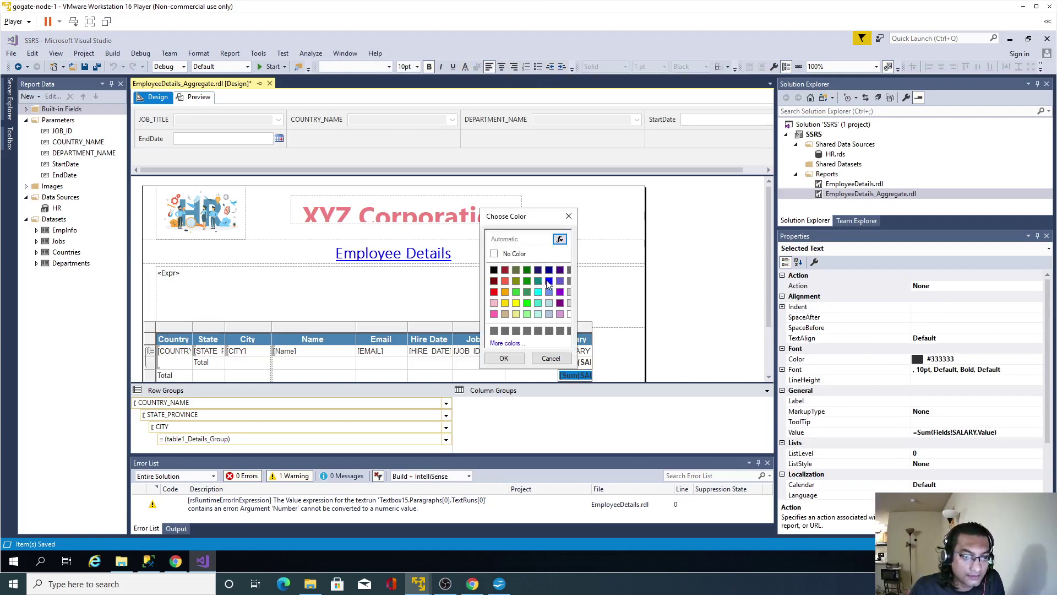
left_click(569, 314)
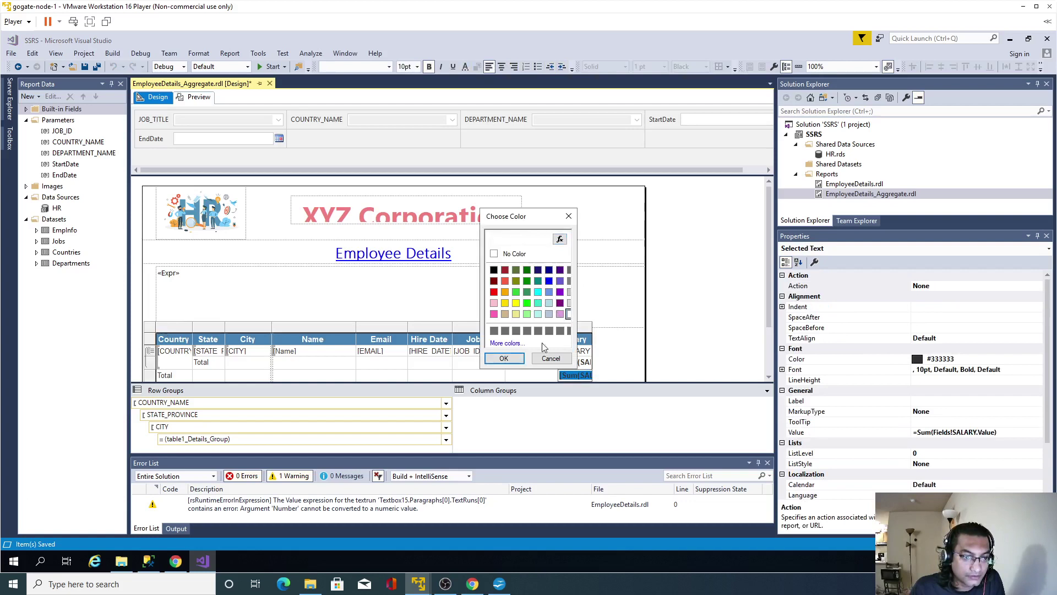
left_click(504, 359)
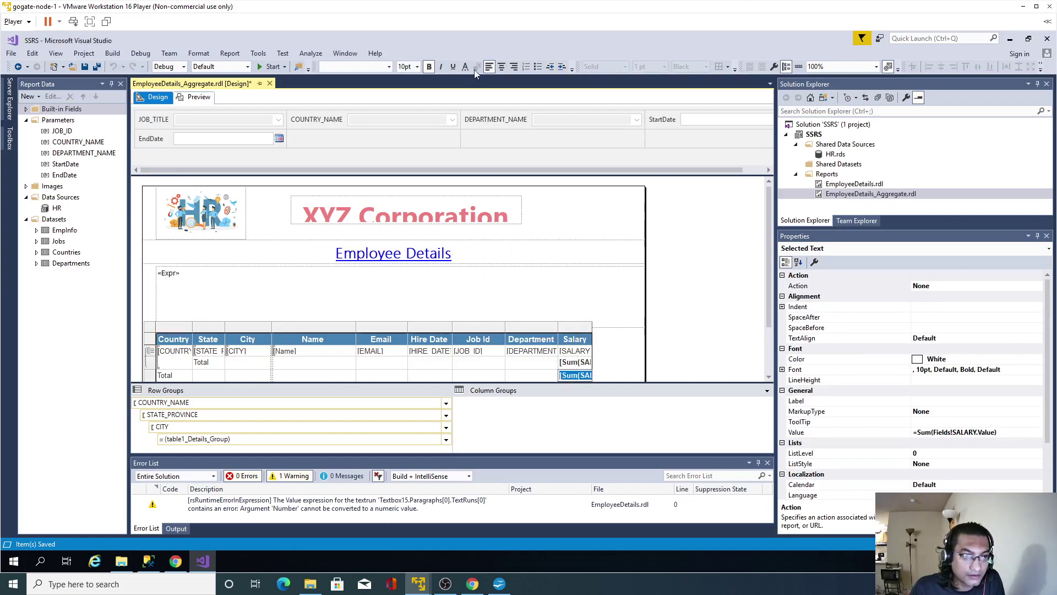
- Fill the background of the grand total salary cell with blue
left_click(587, 374)
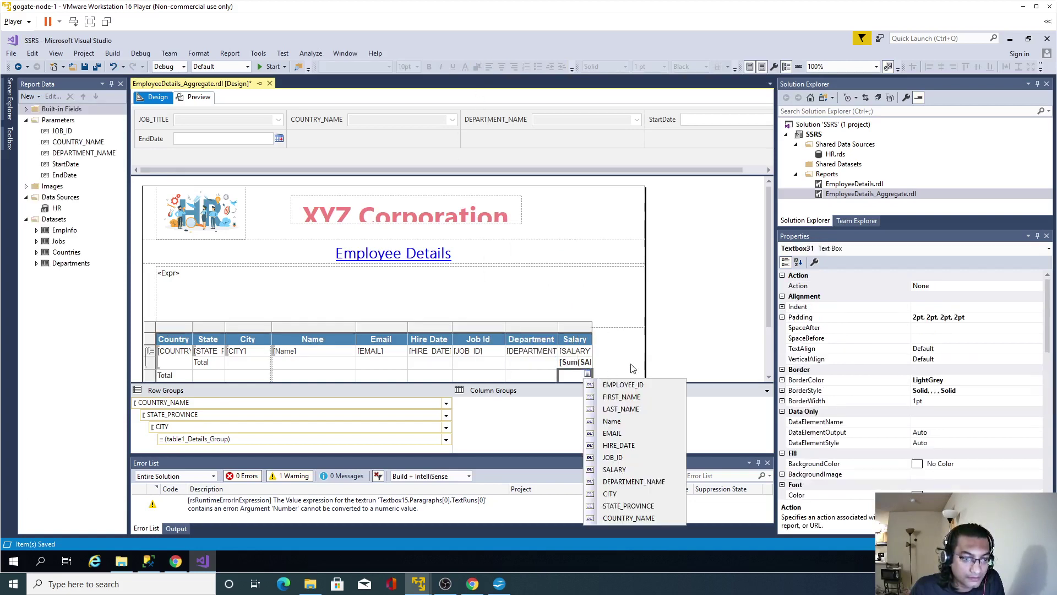
key("Escape")
left_click(585, 376)
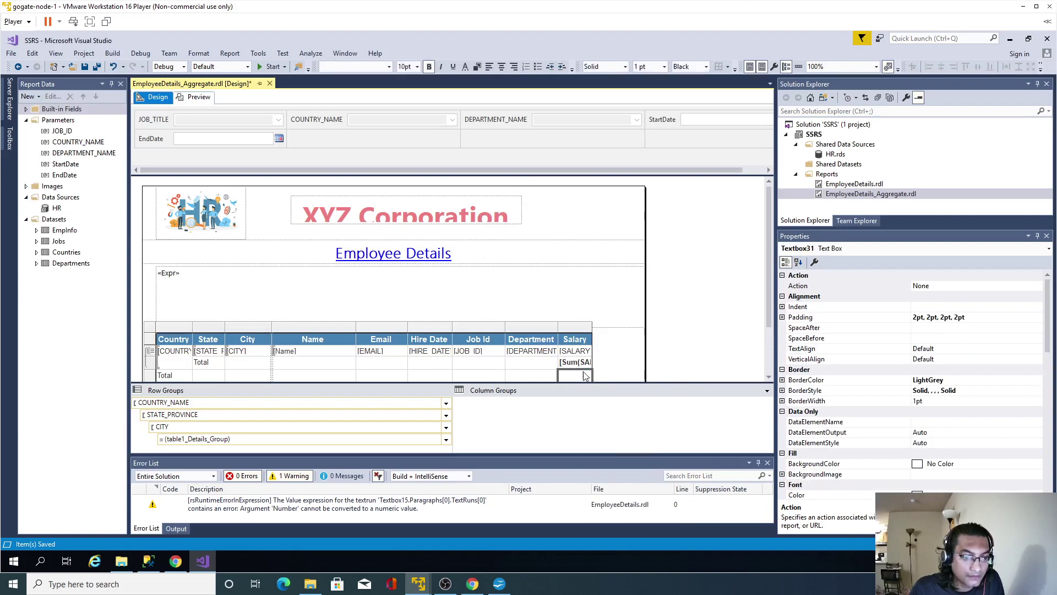
key("ctrl+v")
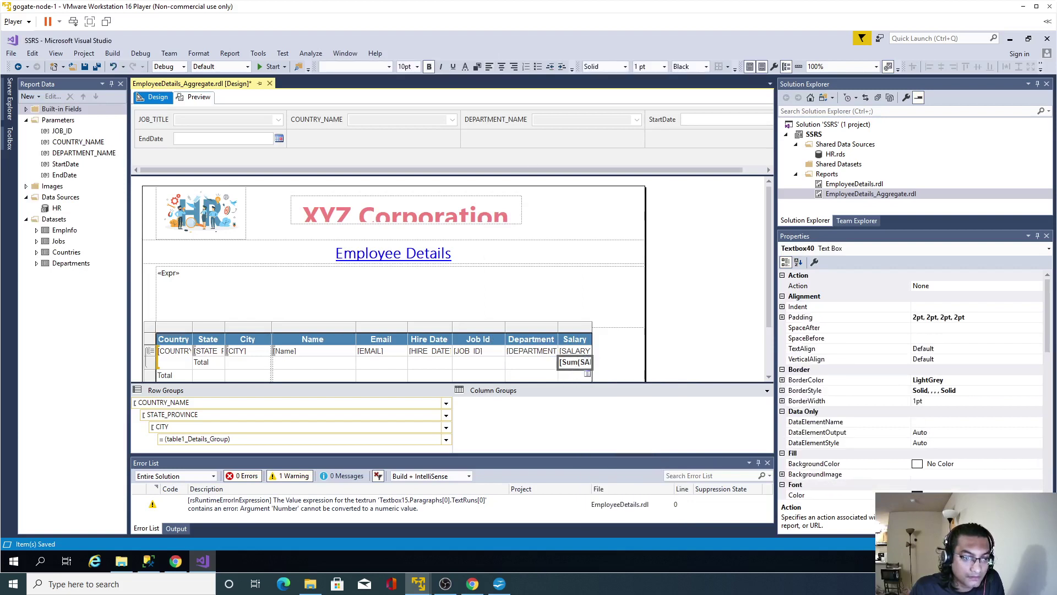
left_click(584, 375)
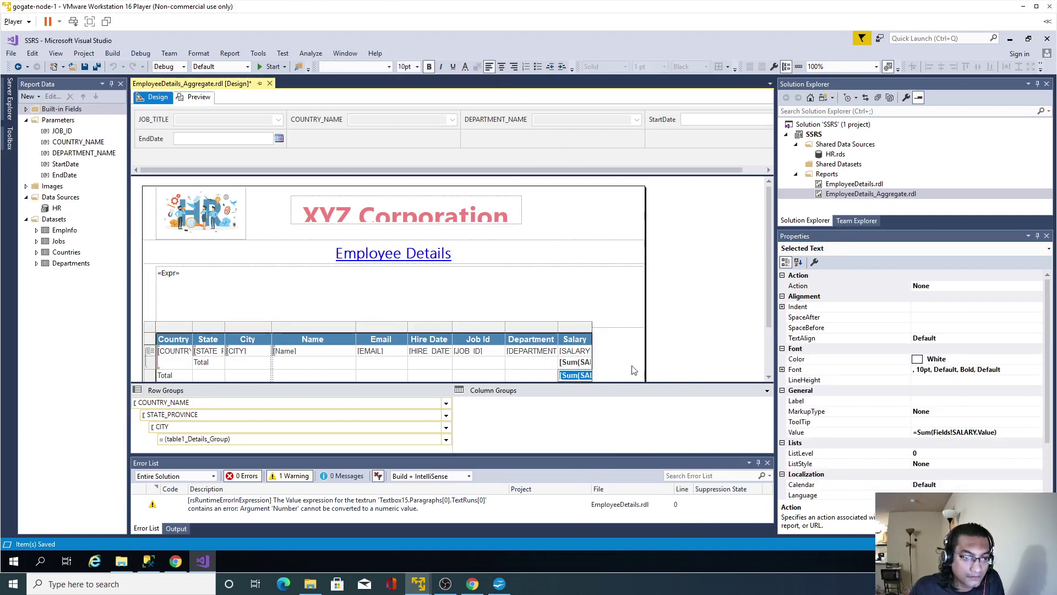
right_click(573, 376)
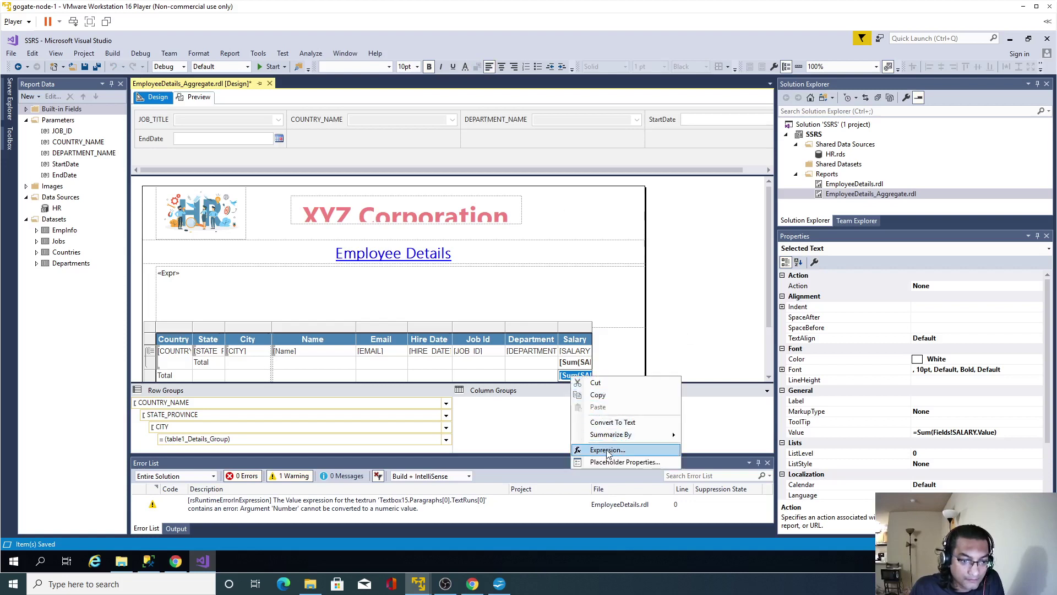
left_click(698, 347)
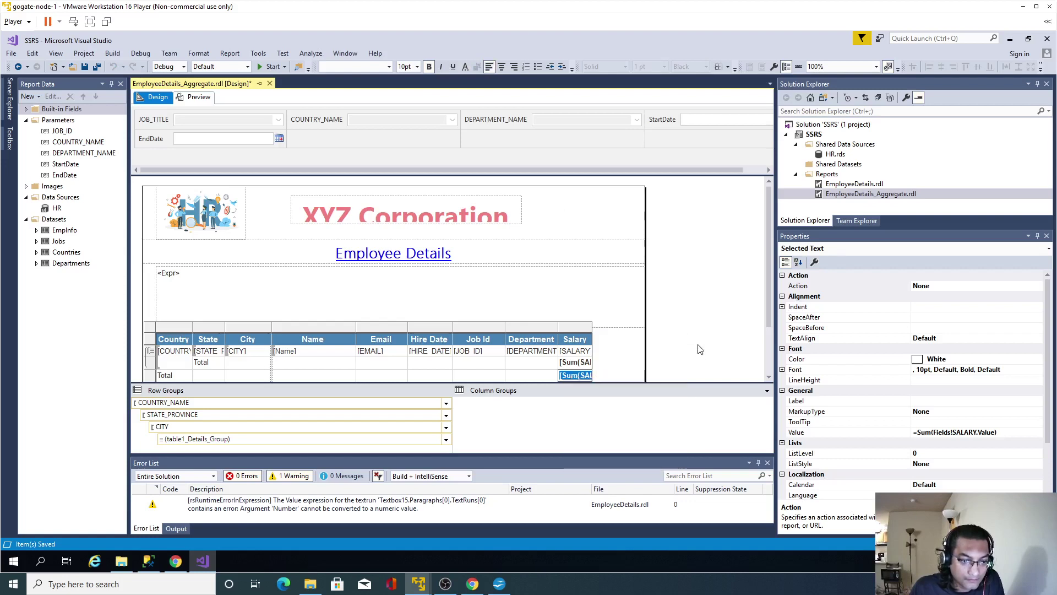
left_click(553, 374)
left_click(575, 375)
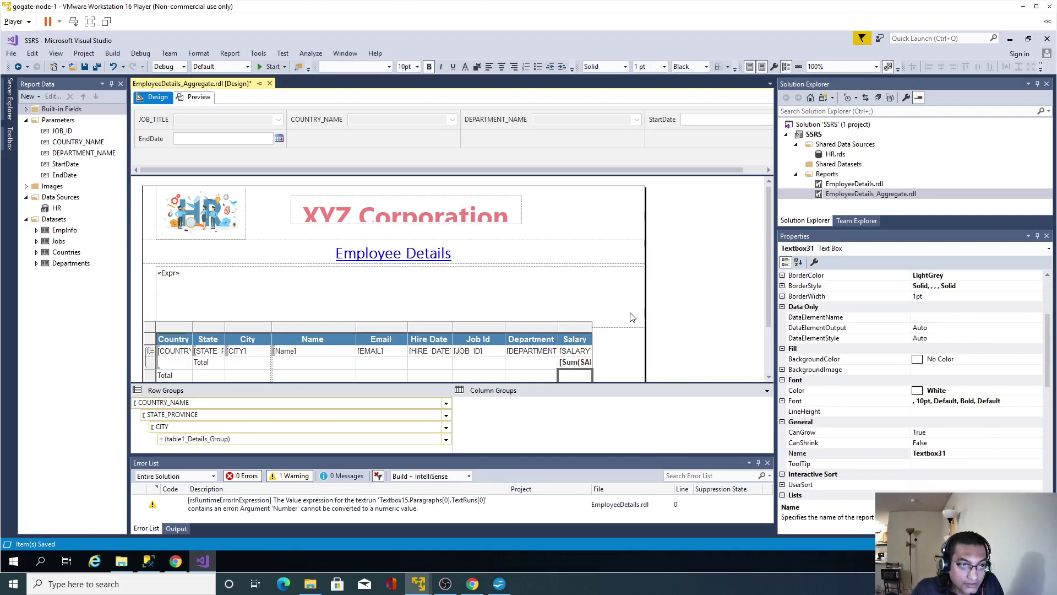
left_click(477, 67)
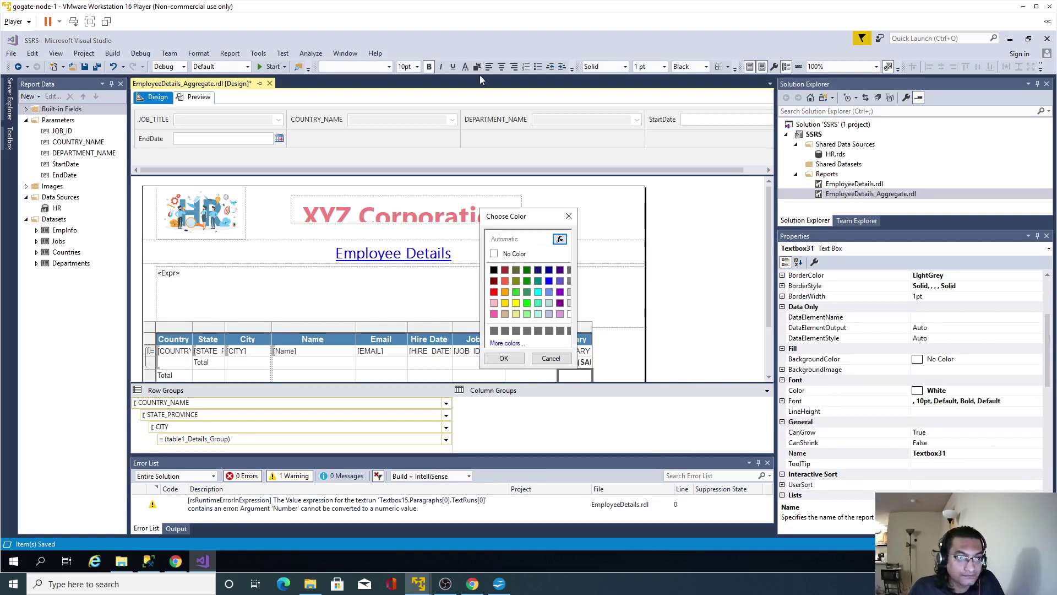
left_click(550, 281)
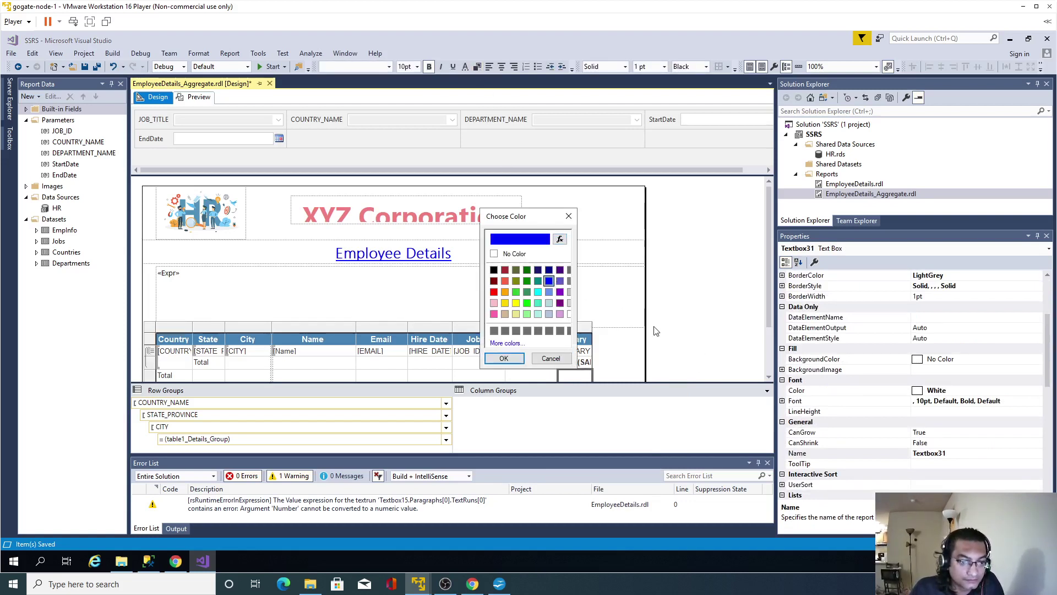
left_click(505, 359)
- Fill the background of the state total salary cell with maroon
left_click(584, 362)
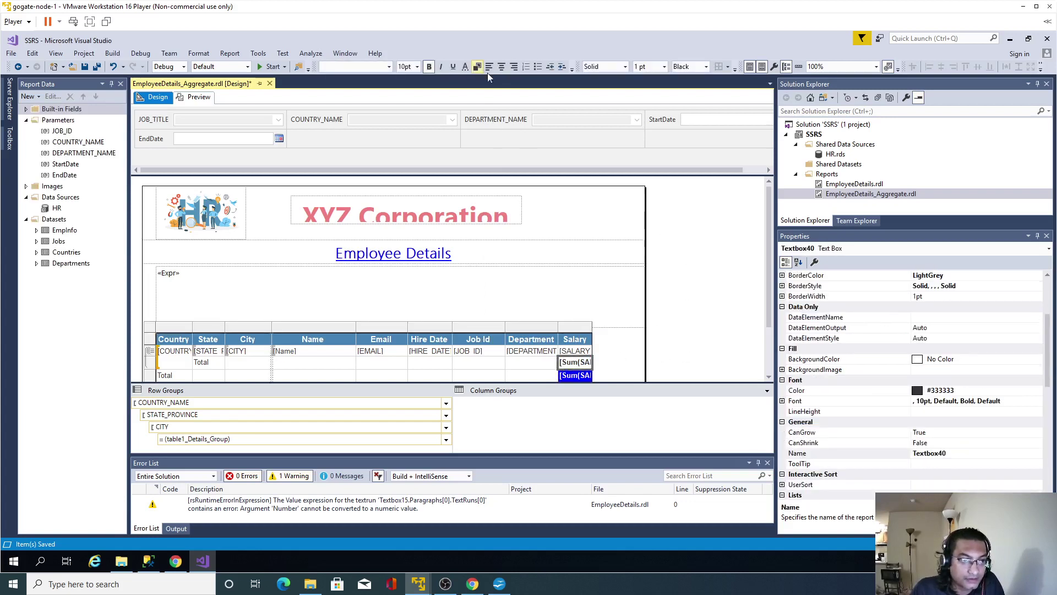
left_click(477, 67)
left_click(527, 271)
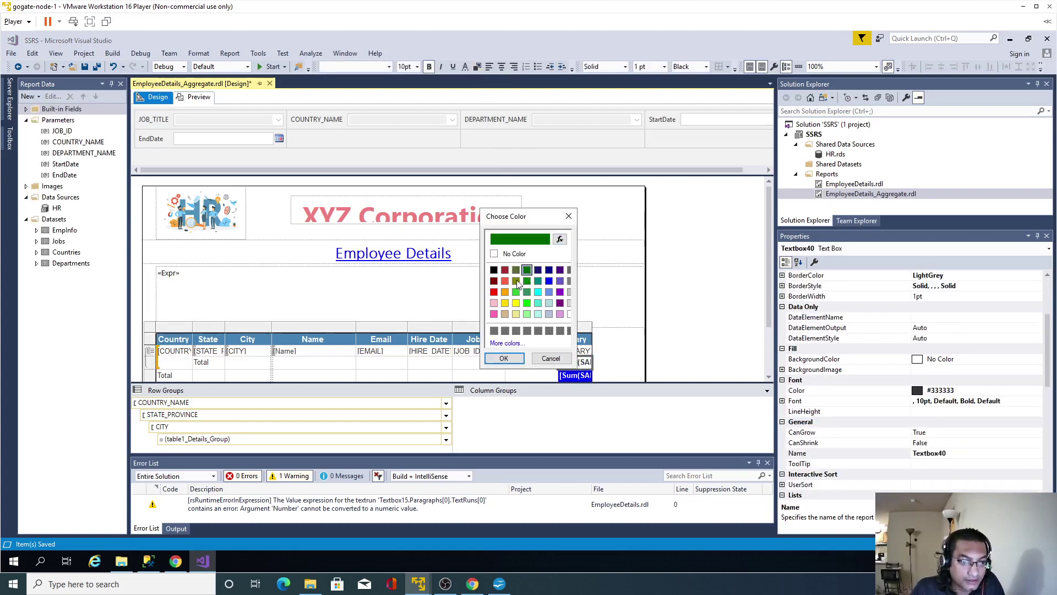
left_click(494, 281)
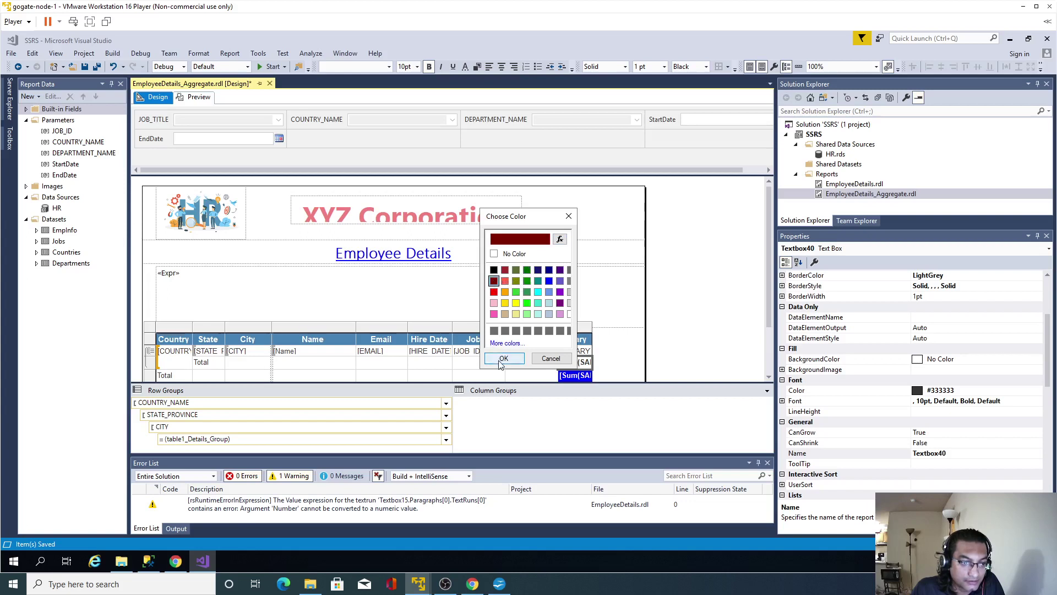
left_click(503, 359)
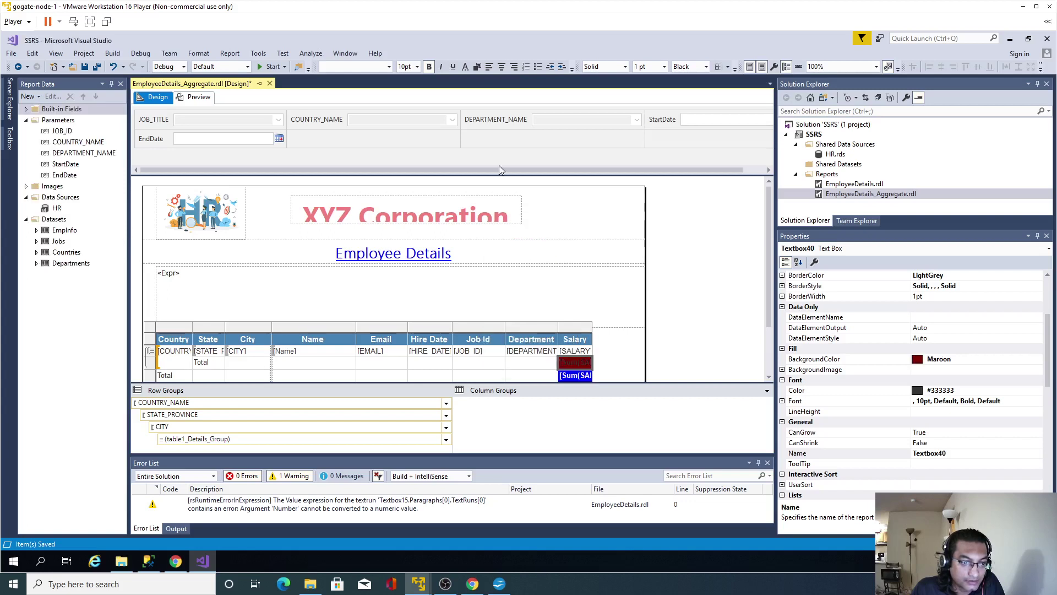
- Set the font color of the state total salary sum to white
left_click(465, 68)
left_click(494, 254)
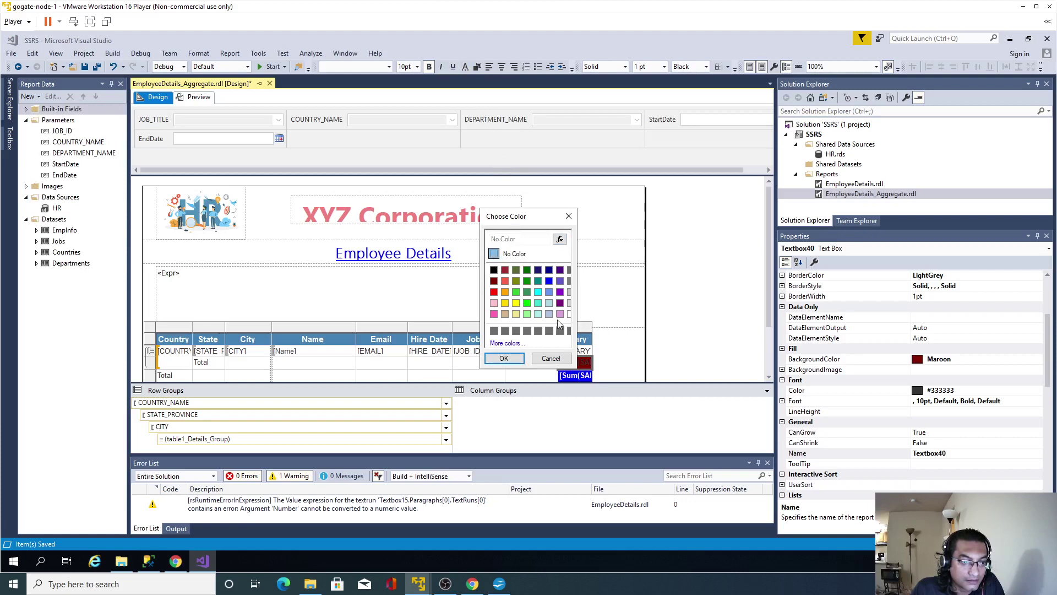
left_click(504, 358)
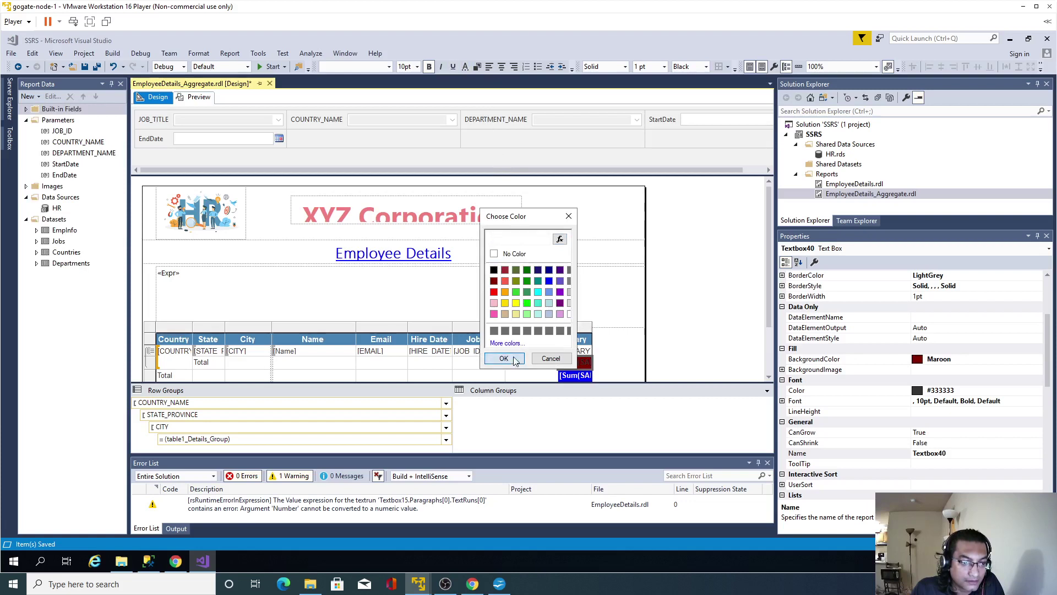
left_click(688, 306)
- Save the EmployeeDetails_Aggregate report, preview it, and check the formatted totals on the first and last pages
left_click(86, 67)
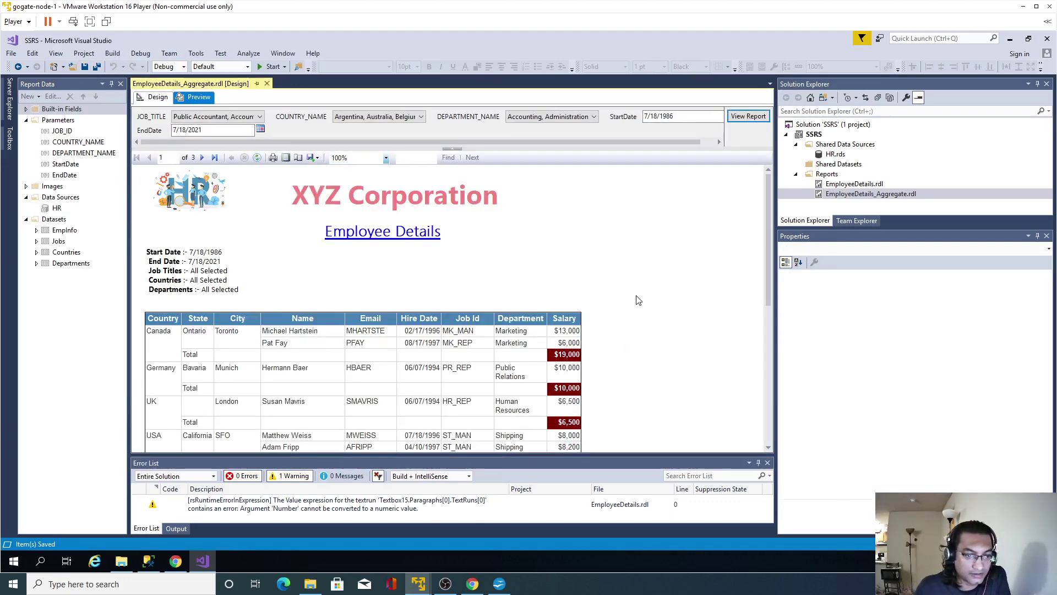
scroll(637, 301, "down", 3)
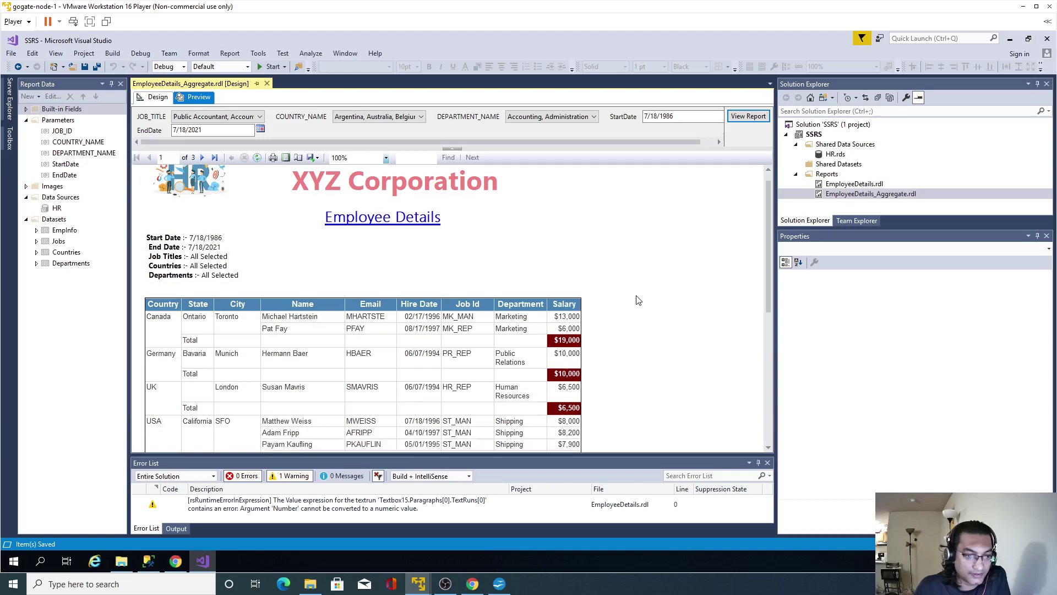
left_click(214, 157)
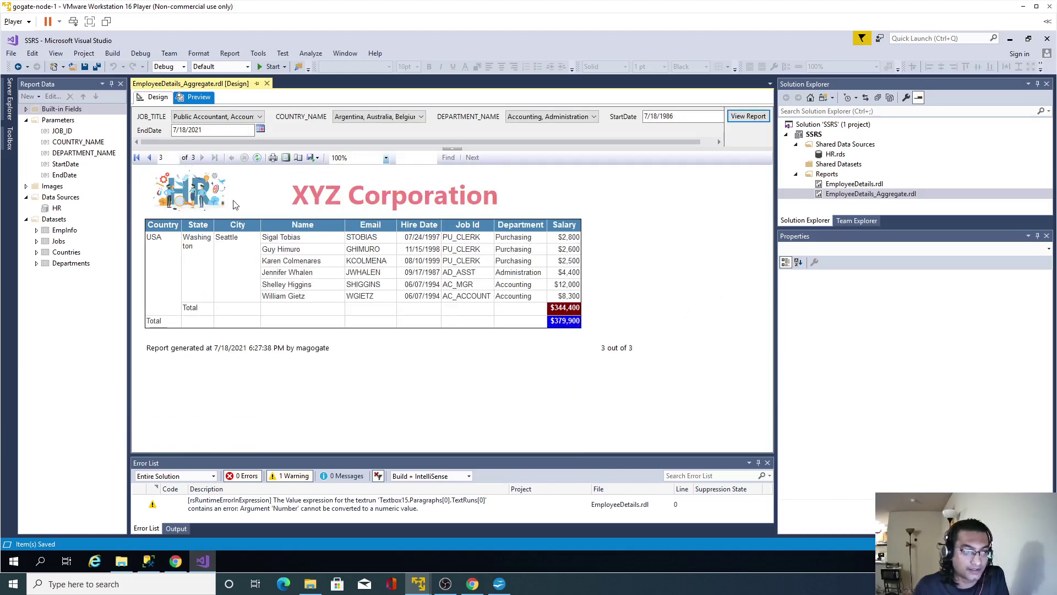
- Export the previewed report to Excel as EmployeeDetails_Aggregate, replacing the existing file
left_click(141, 102)
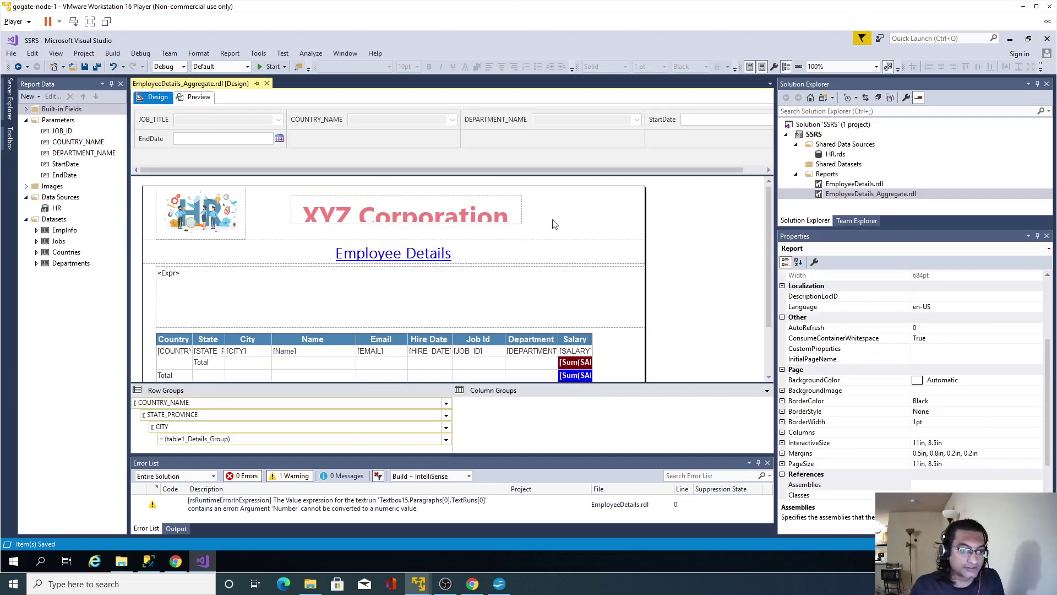
left_click(197, 104)
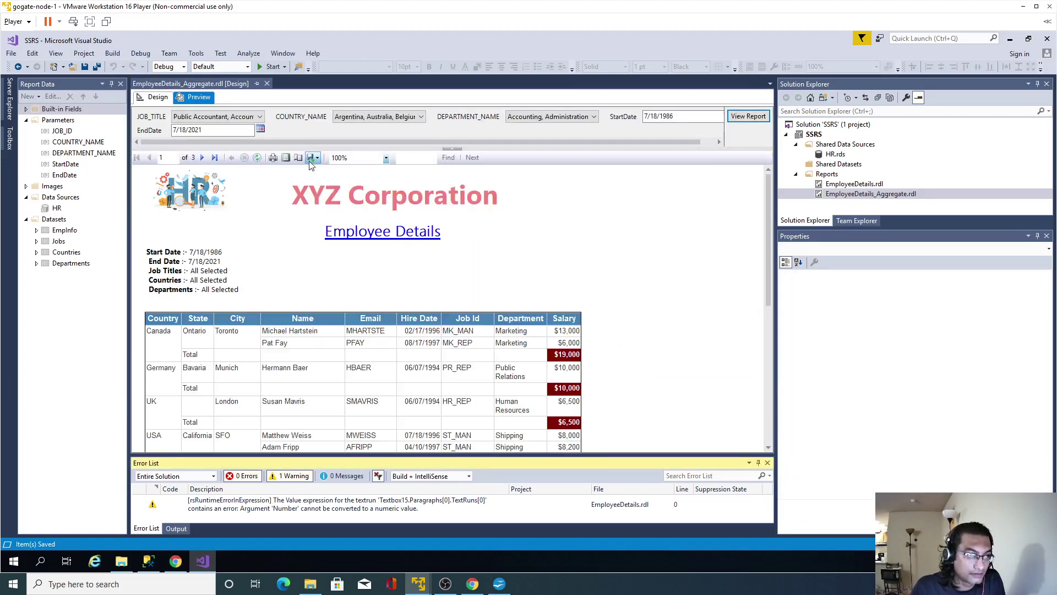
left_click(316, 158)
left_click(333, 182)
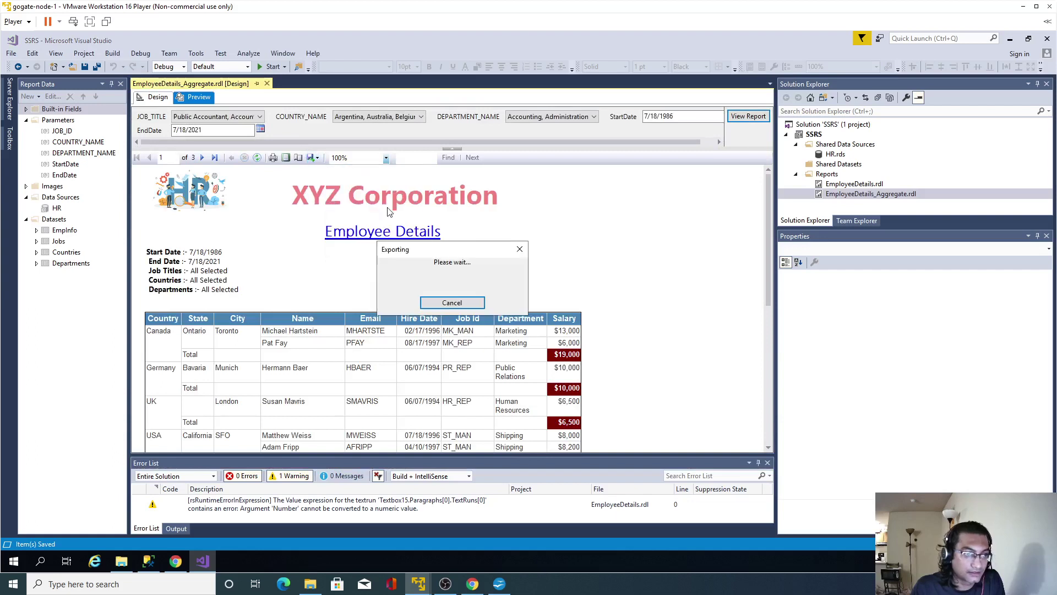
left_click(813, 512)
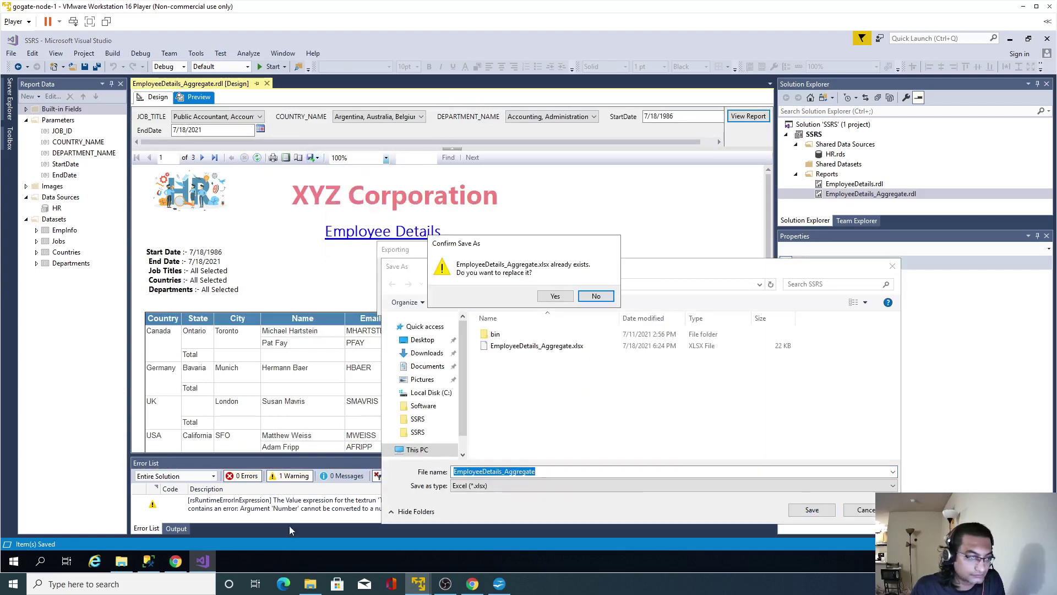
left_click(554, 295)
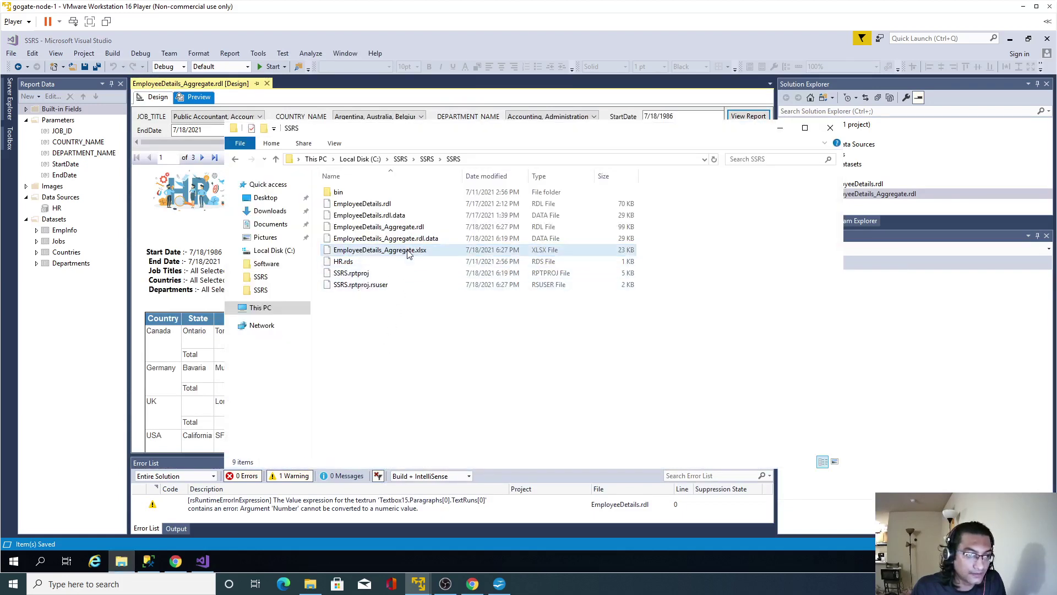
- Copy the exported EmployeeDetails_Aggregate.xlsx to the host computer's Desktop and open it in a maximized OpenOffice Calc window
left_click(311, 583)
key("ctrl+v")
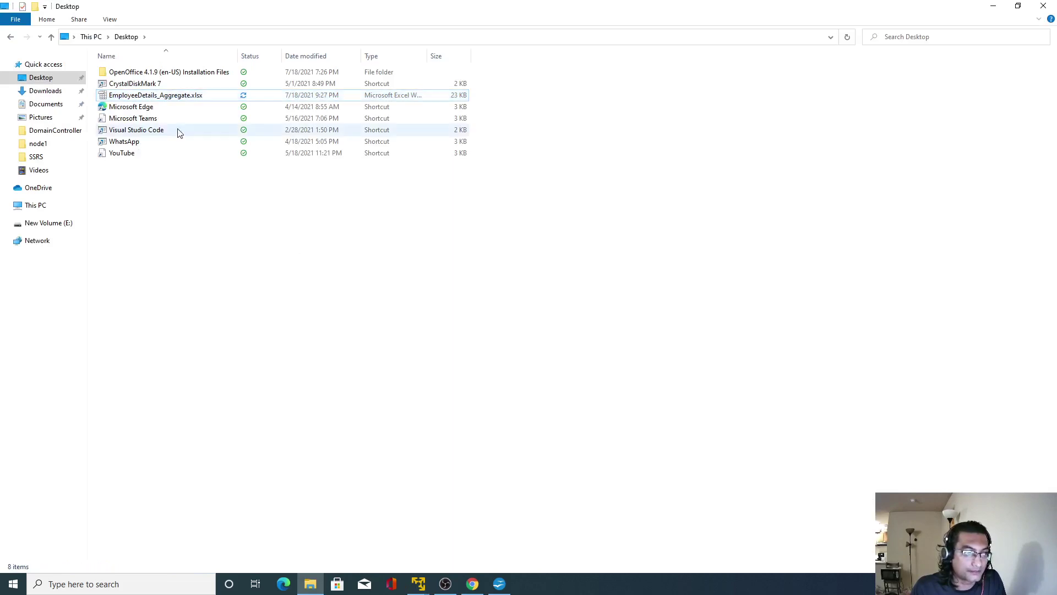
left_click(213, 254)
double_click(189, 97)
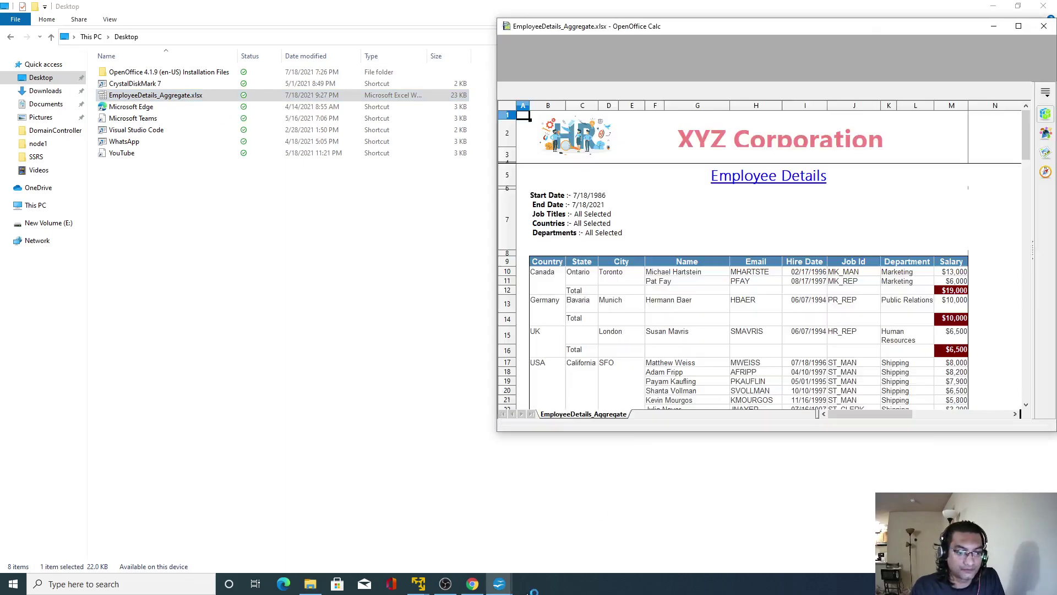
double_click(809, 28)
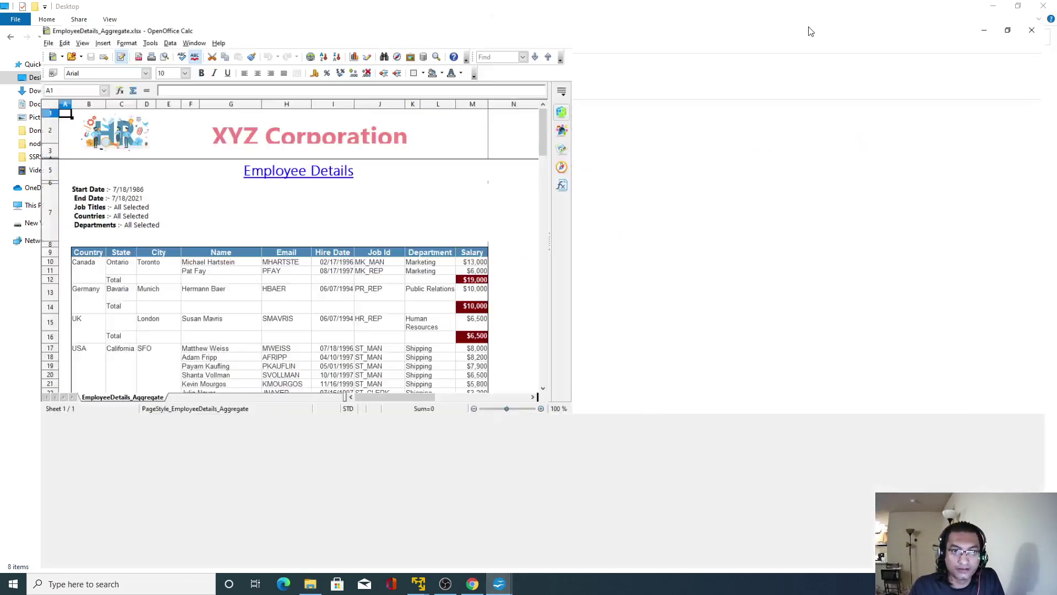
- Review the exported sheet's salary totals and the Germany, UK and USA country groups, and close the workbook
left_click(457, 357)
scroll(461, 413, "down", 3)
scroll(462, 413, "down", 14)
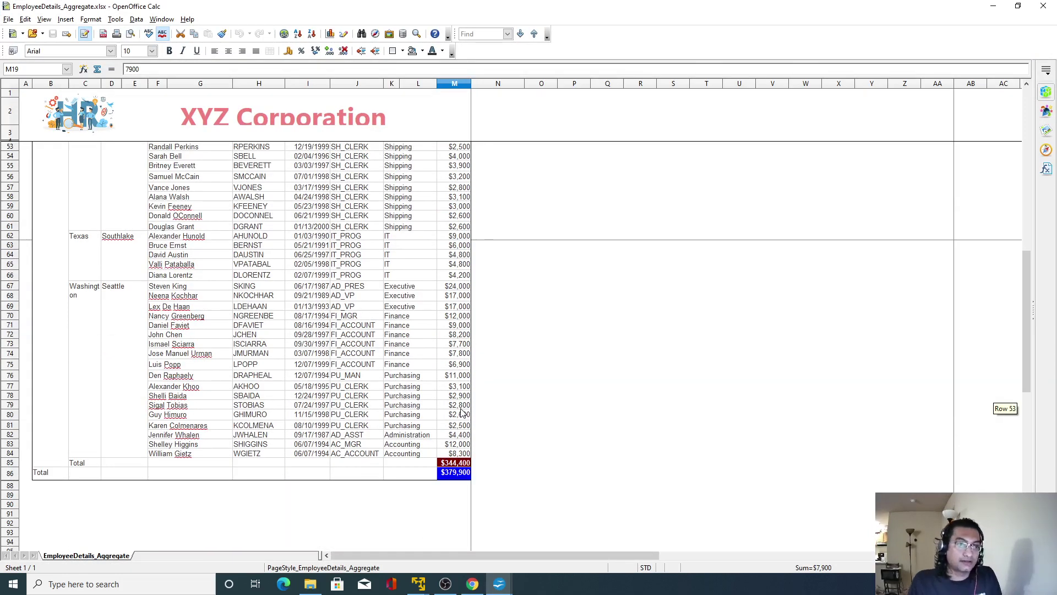
scroll(461, 413, "up", 16)
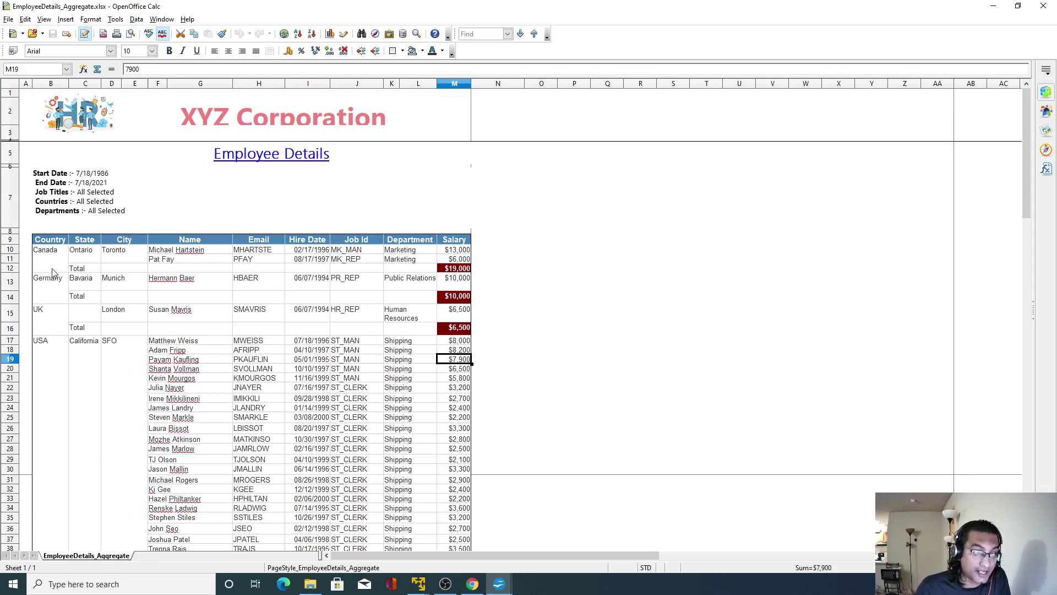
left_click(61, 297)
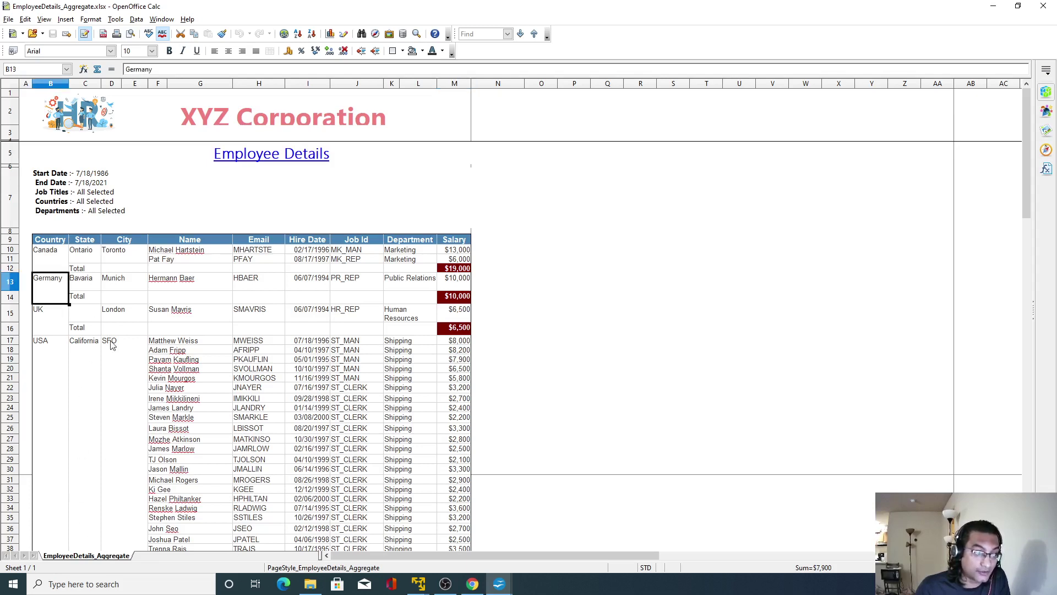
left_click(57, 331)
left_click(53, 359)
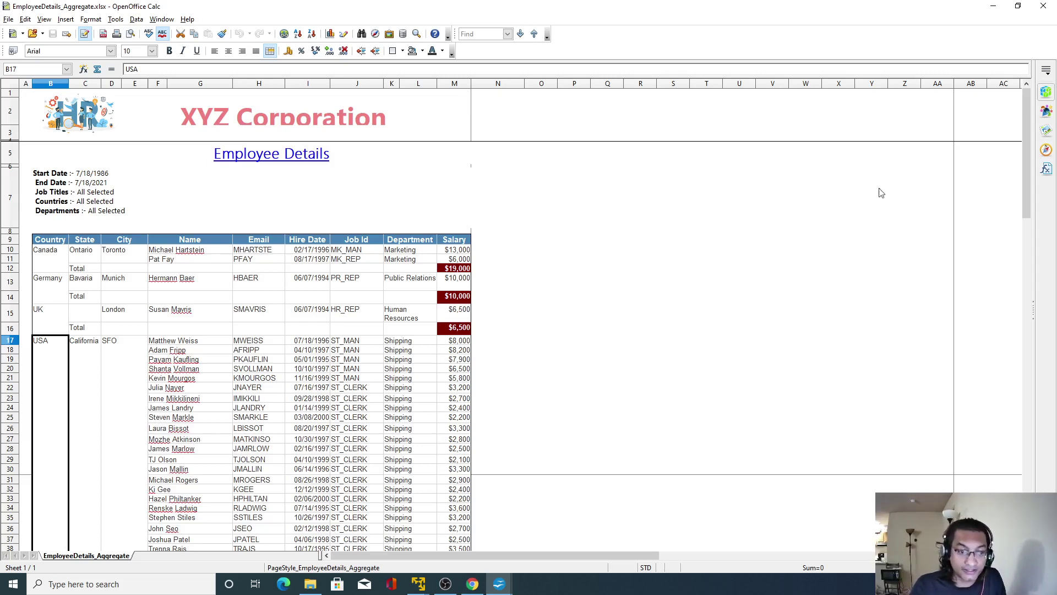
left_click(1046, 7)
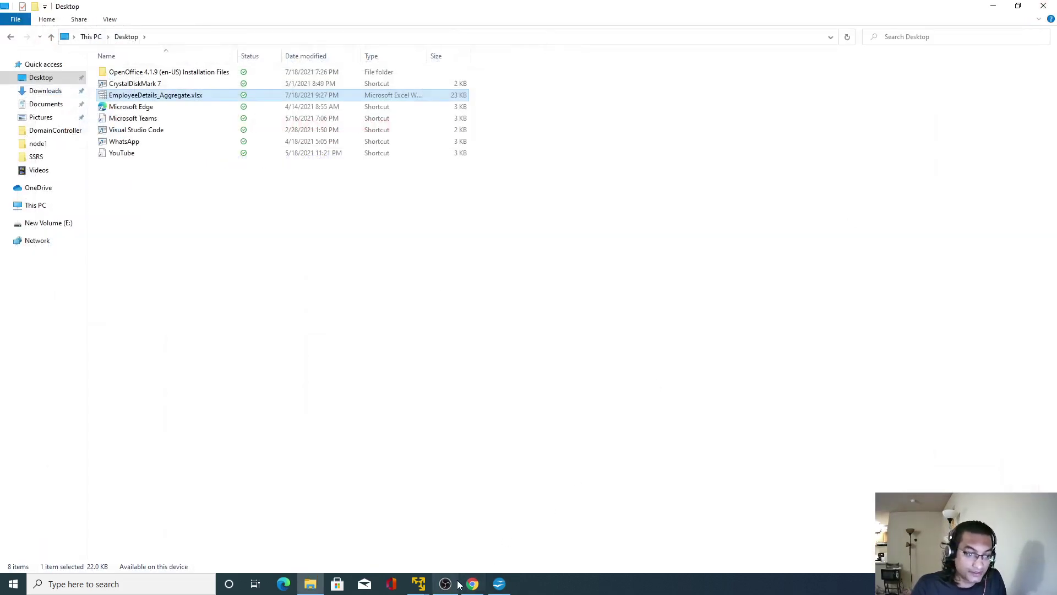
- Return to the report design in Visual Studio and set a page break between each instance of the COUNTRY_NAME row group
mouse_move(422, 572)
left_click(447, 526)
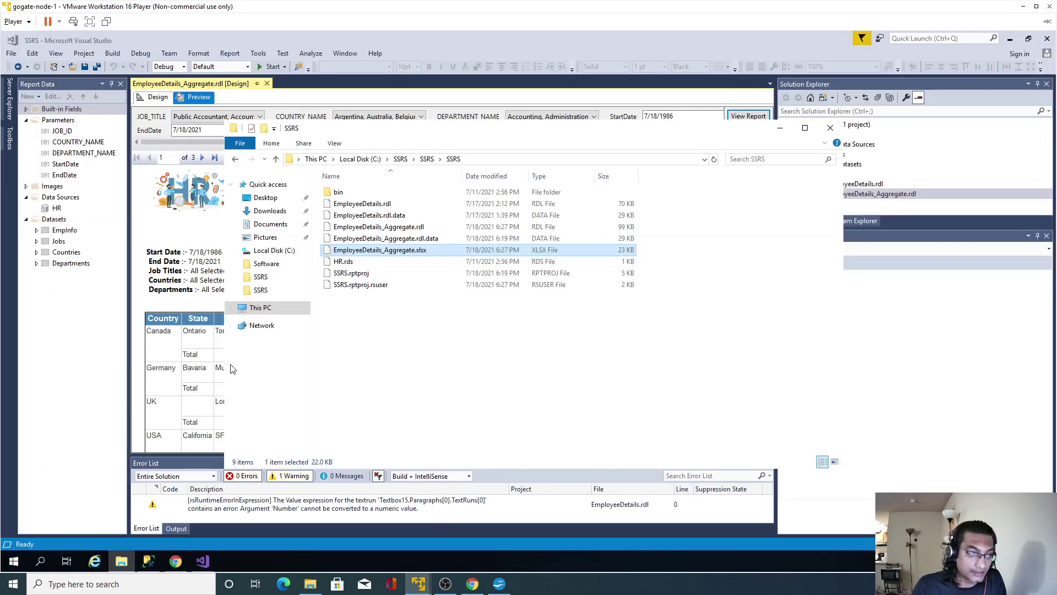
left_click(139, 261)
left_click(157, 97)
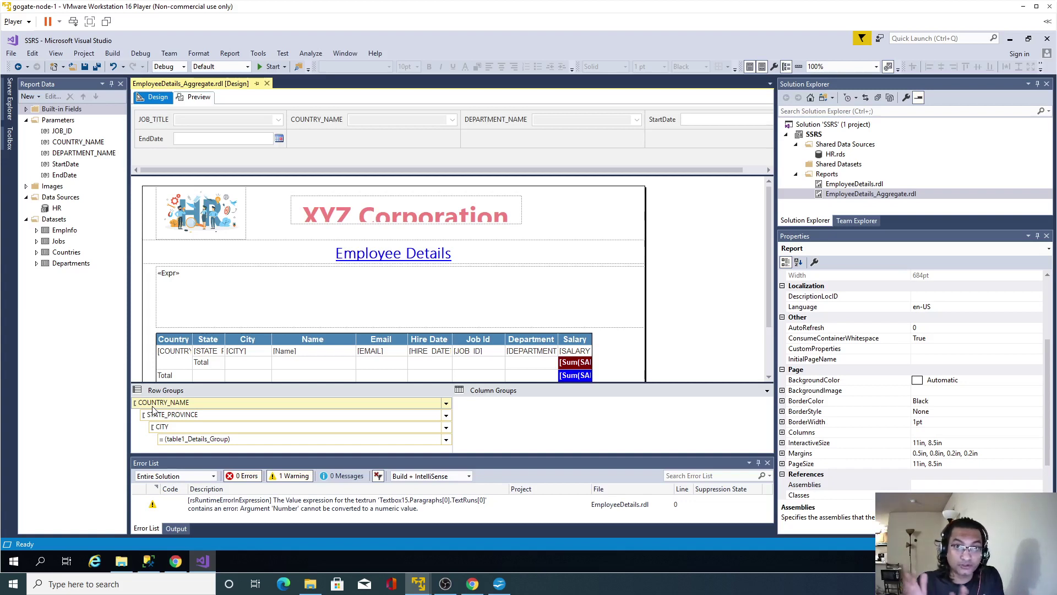
right_click(154, 408)
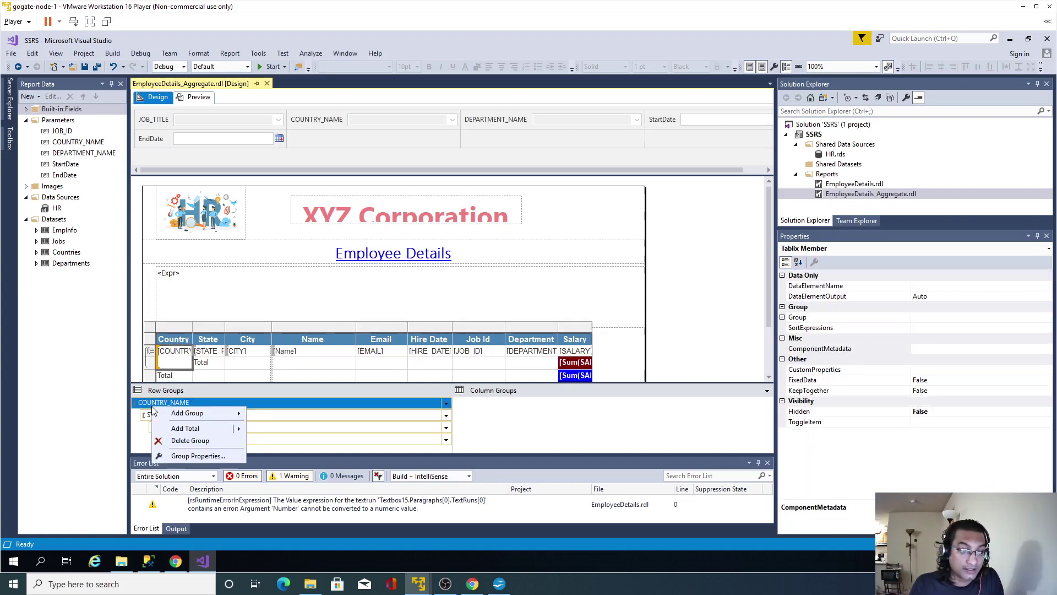
left_click(201, 456)
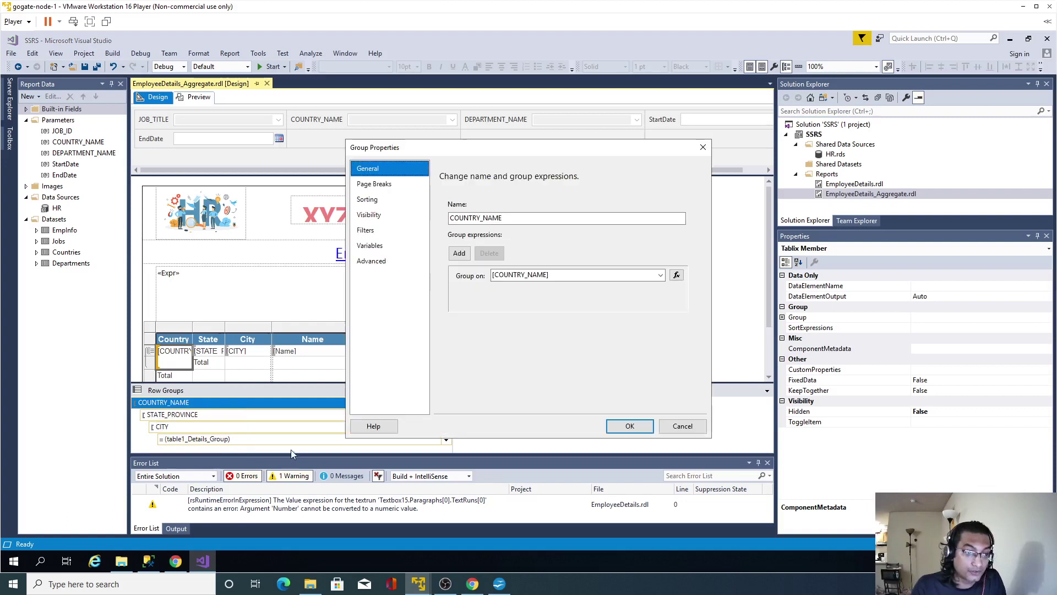
left_click(376, 186)
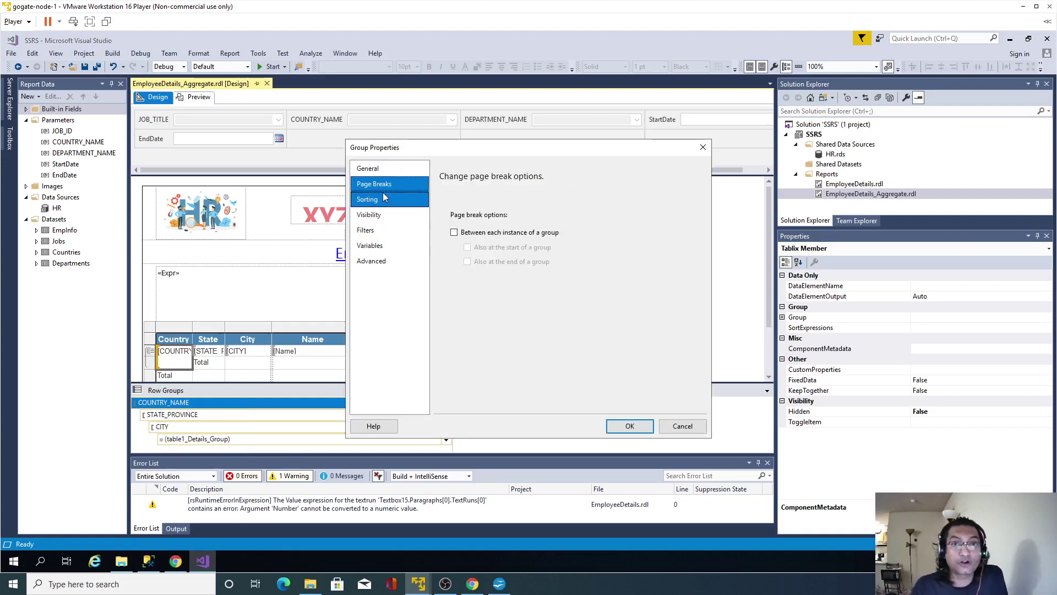
left_click(476, 237)
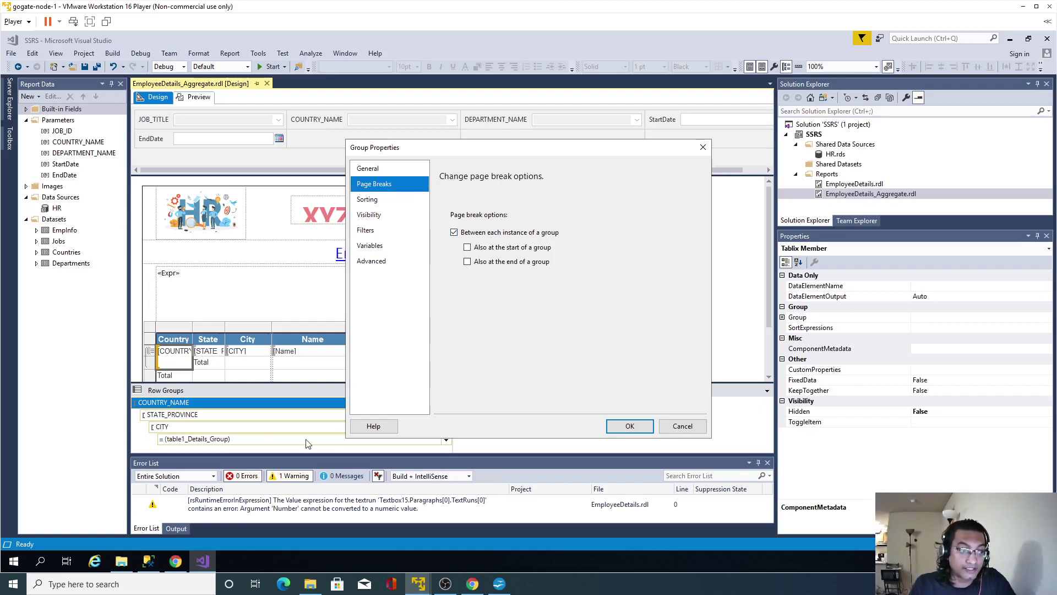
left_click(612, 427)
- Save the EmployeeDetails_Aggregate report, preview it, and page through to page 5 to check the country page breaks
left_click(85, 67)
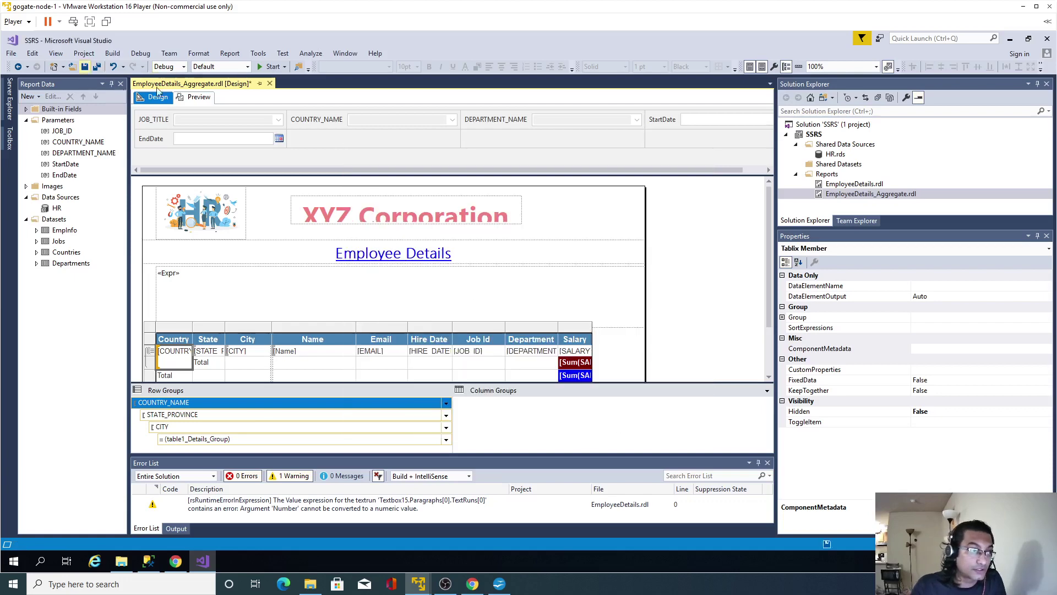
left_click(199, 98)
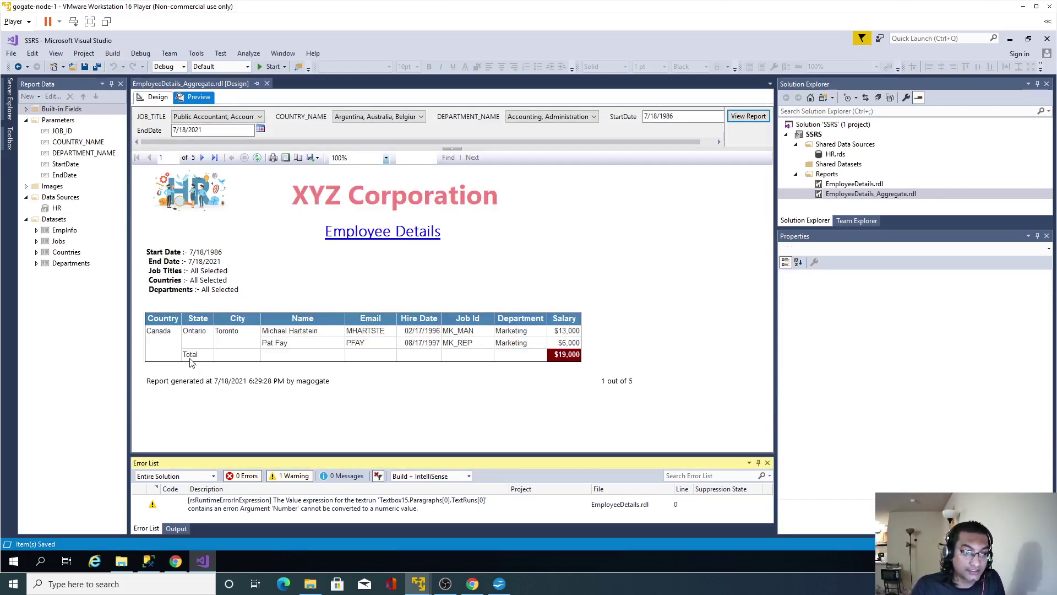
left_click(202, 157)
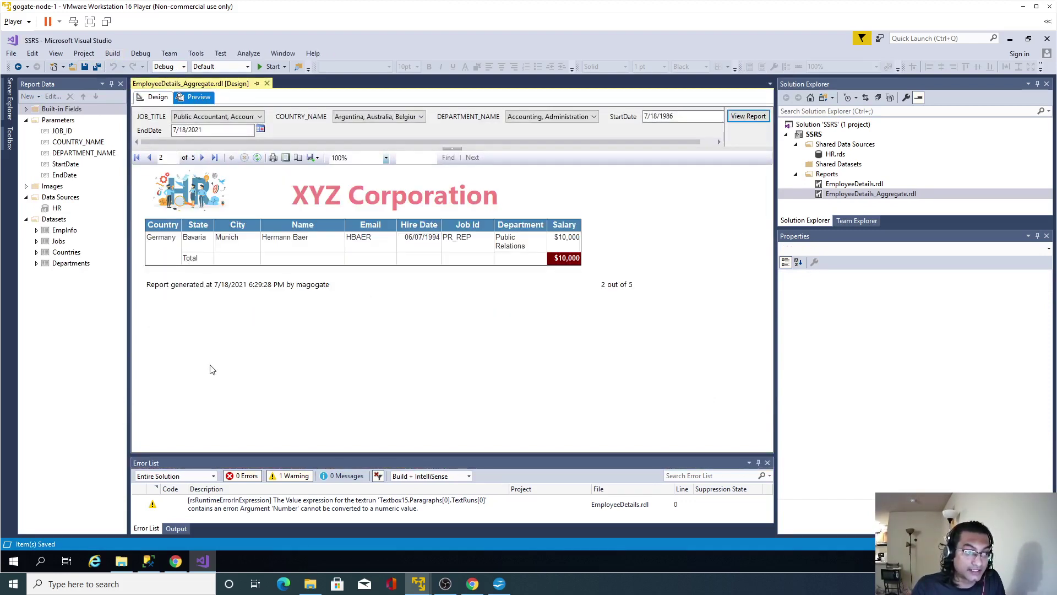
left_click(202, 158)
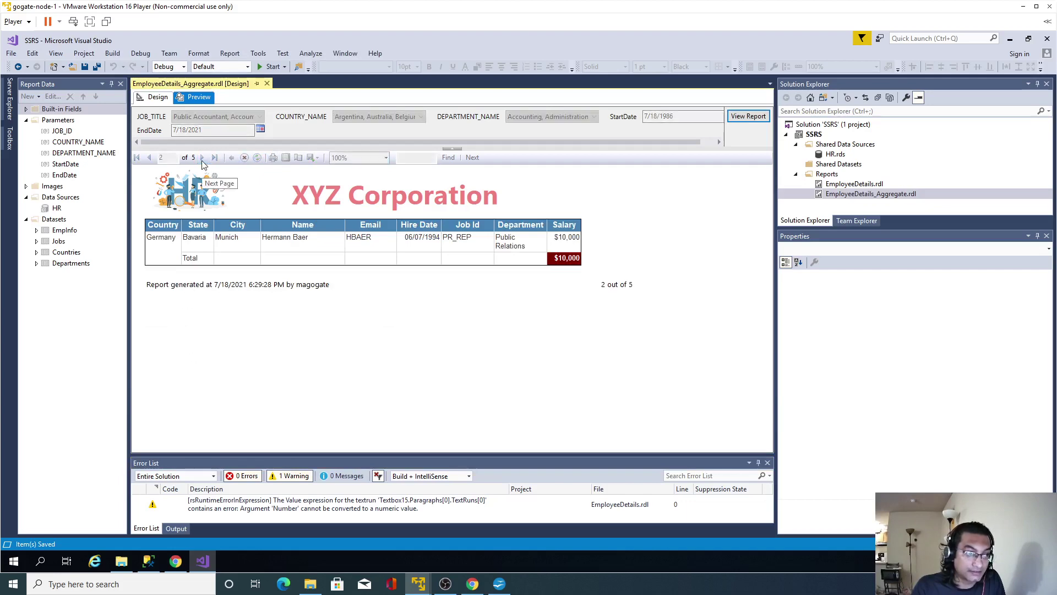
left_click(202, 157)
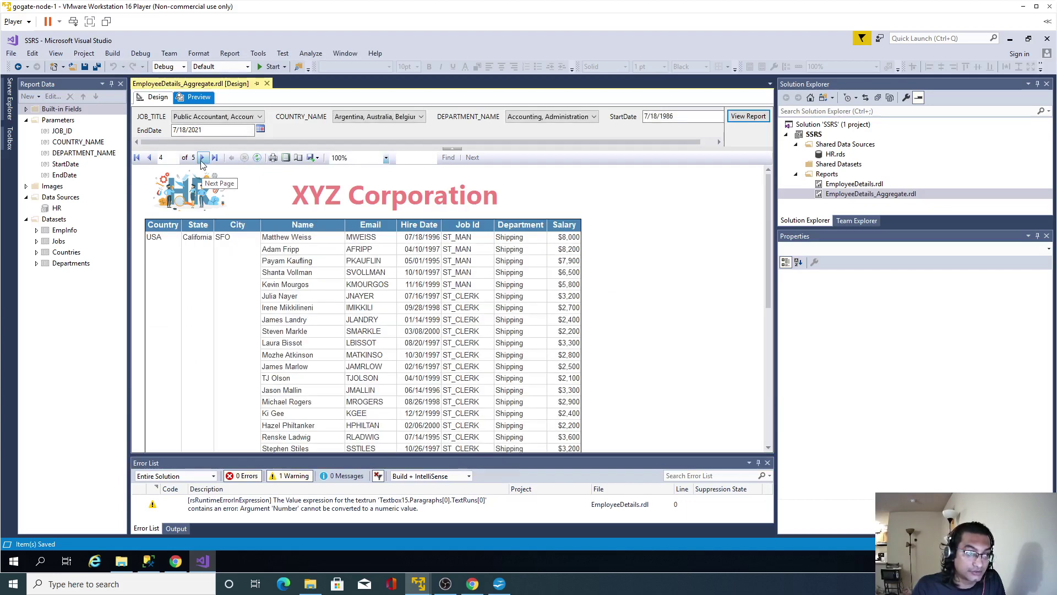
left_click(202, 158)
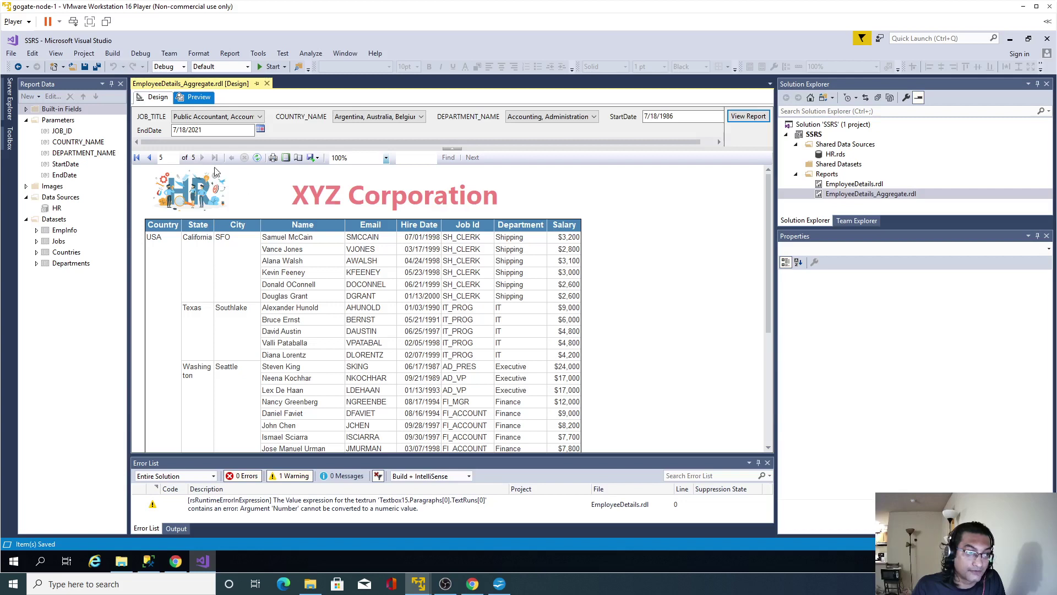
- Export the previewed report to Excel as EmployeeDetails_Aggregate, overwriting the existing file in the SSRS folder
left_click(318, 159)
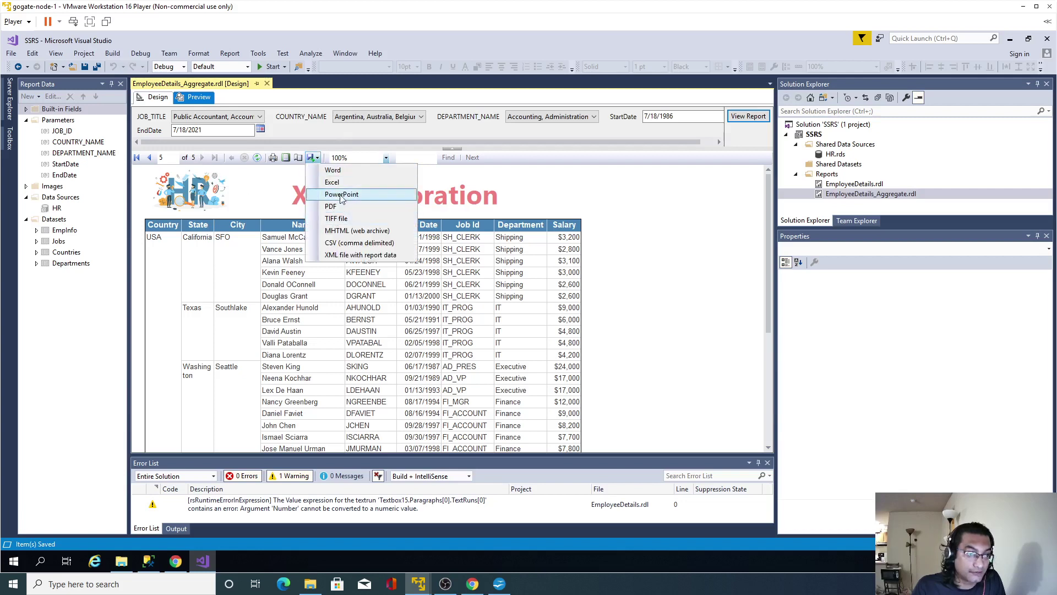
left_click(369, 201)
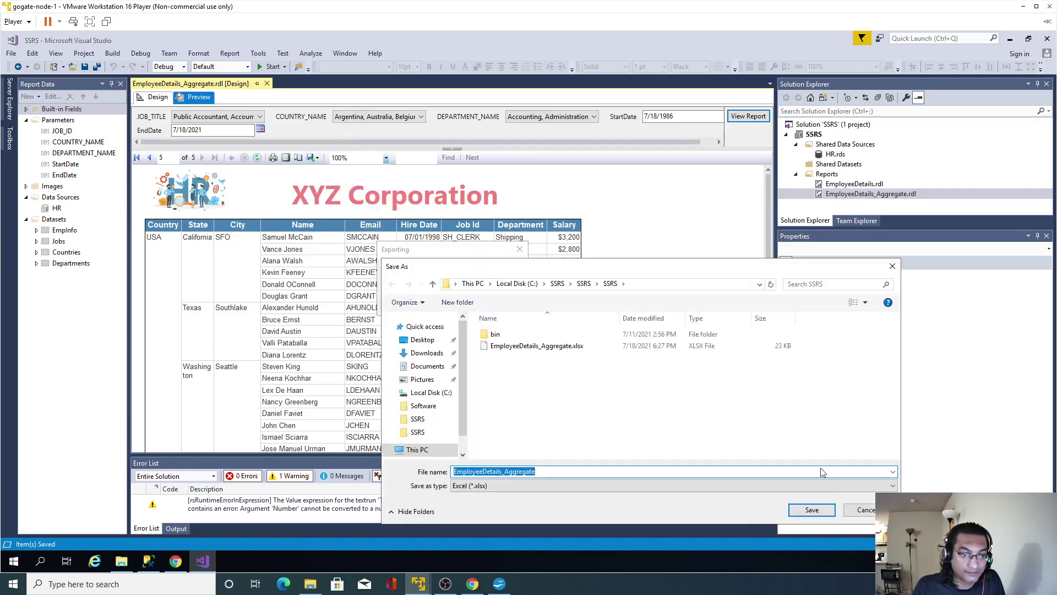
left_click(801, 508)
left_click(549, 296)
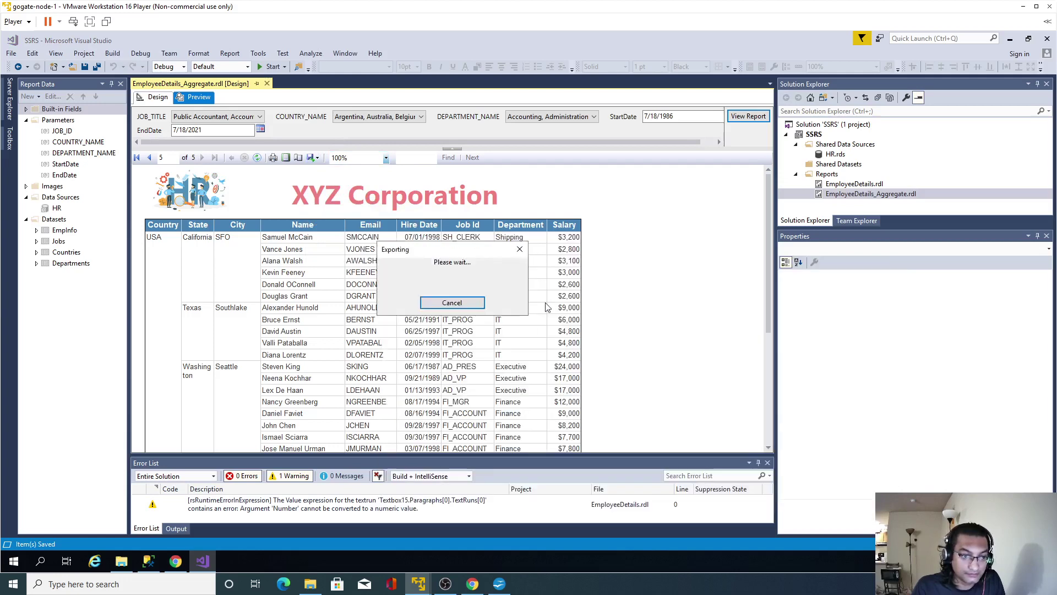
- Copy the new EmployeeDetails_Aggregate.xlsx to the host computer's Desktop, replacing the old copy, and open it in OpenOffice Calc
left_click(499, 585)
left_click(502, 586)
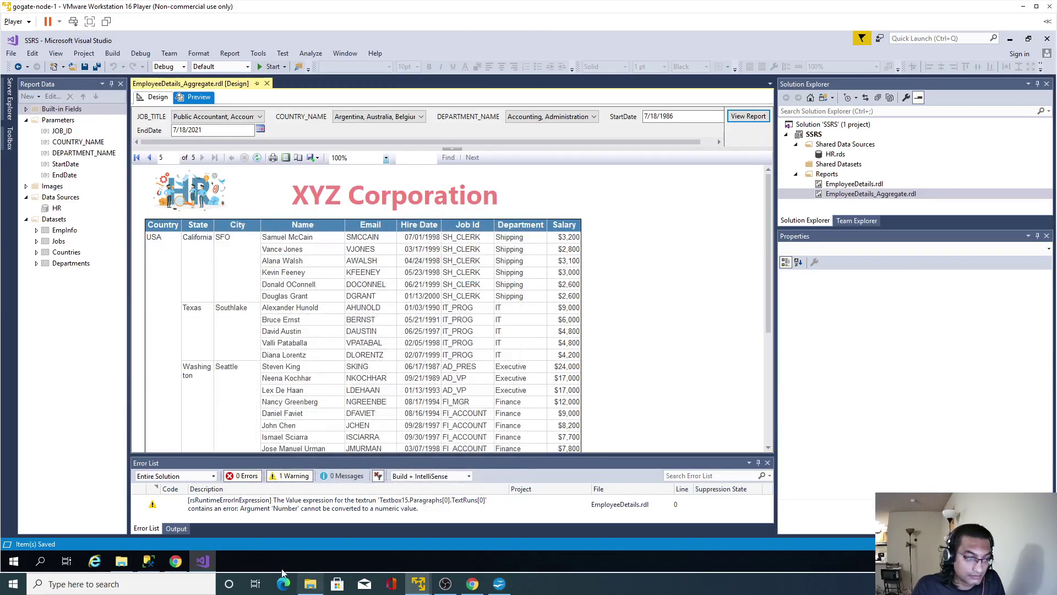
left_click(121, 561)
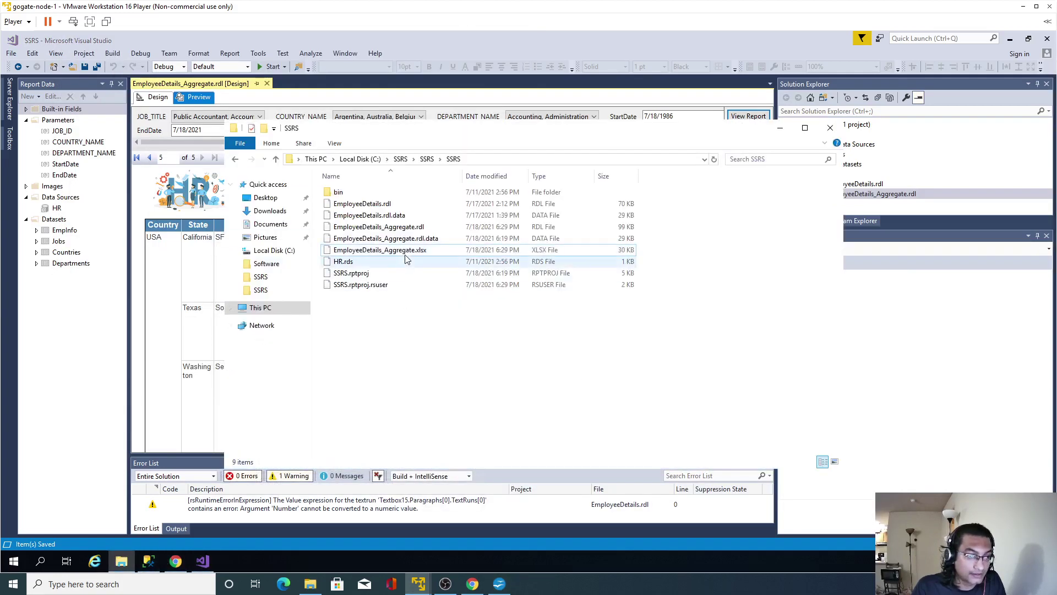
left_click(310, 583)
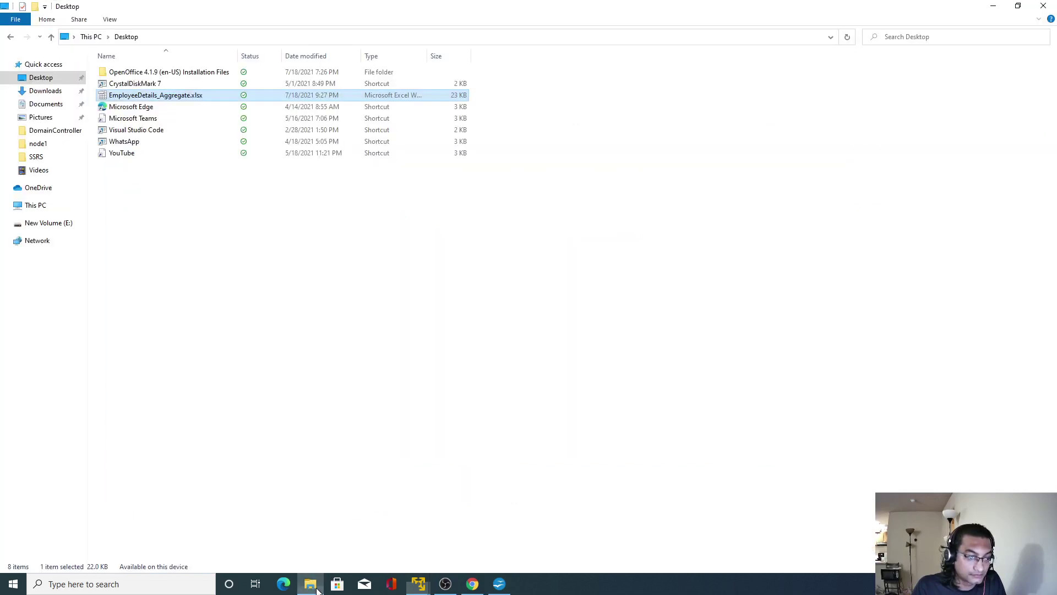
left_click(512, 382)
key("ctrl+v")
left_click(493, 262)
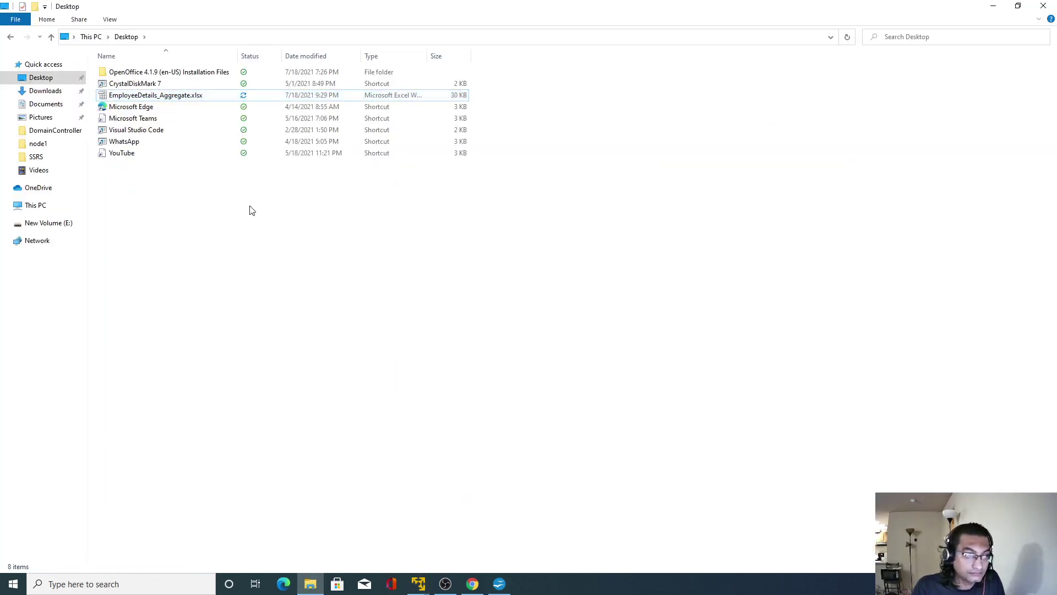
key("alt+Tab")
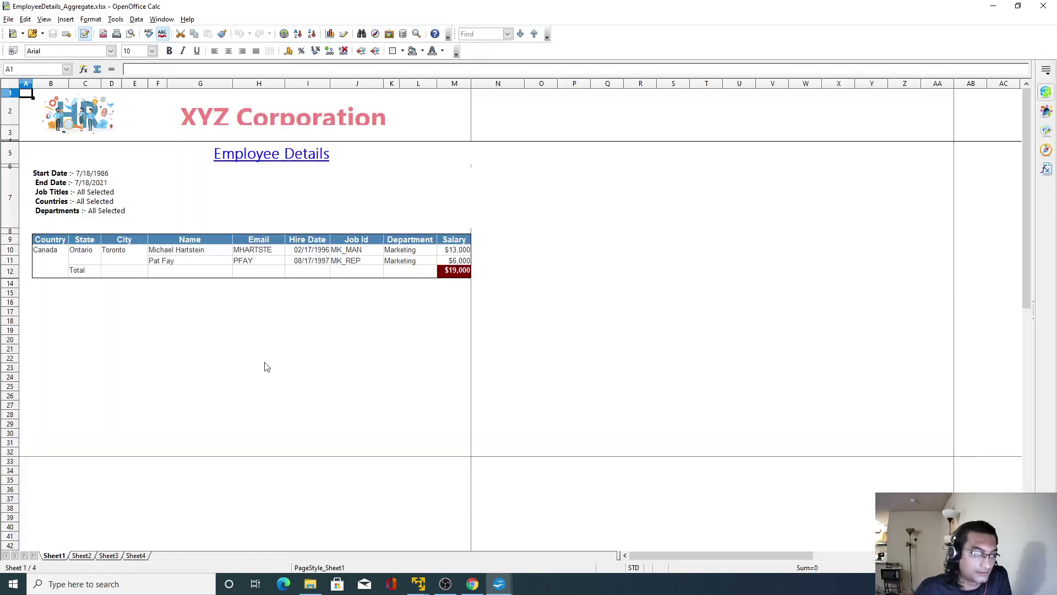
- Examine Sheet1 through Sheet4 of the workbook to compare each sheet's country data and its tab name
left_click(82, 556)
left_click(105, 557)
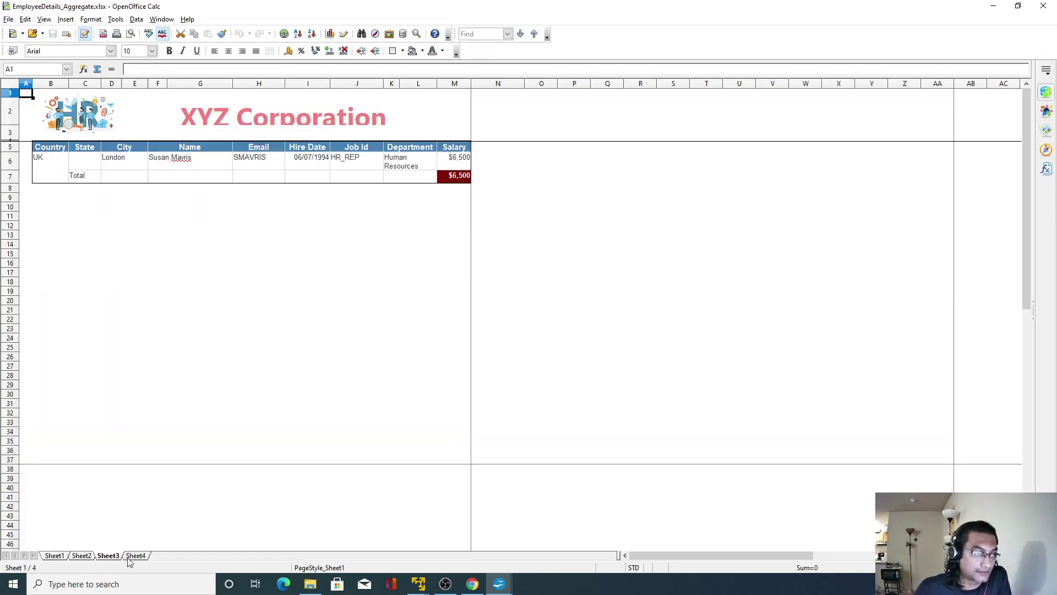
left_click(135, 556)
left_click(102, 557)
left_click(83, 556)
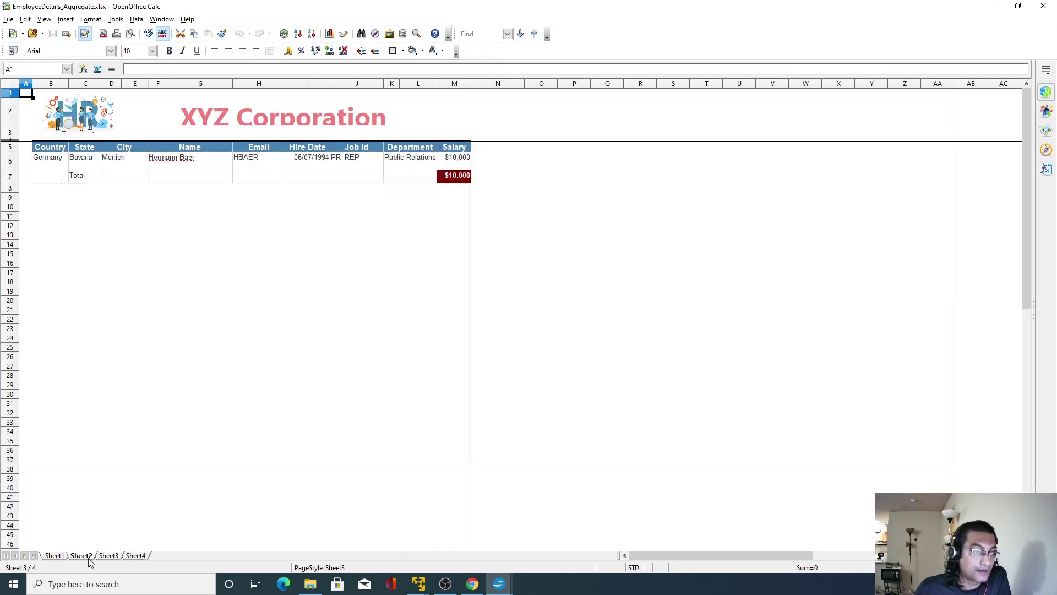
left_click(55, 556)
left_click(82, 556)
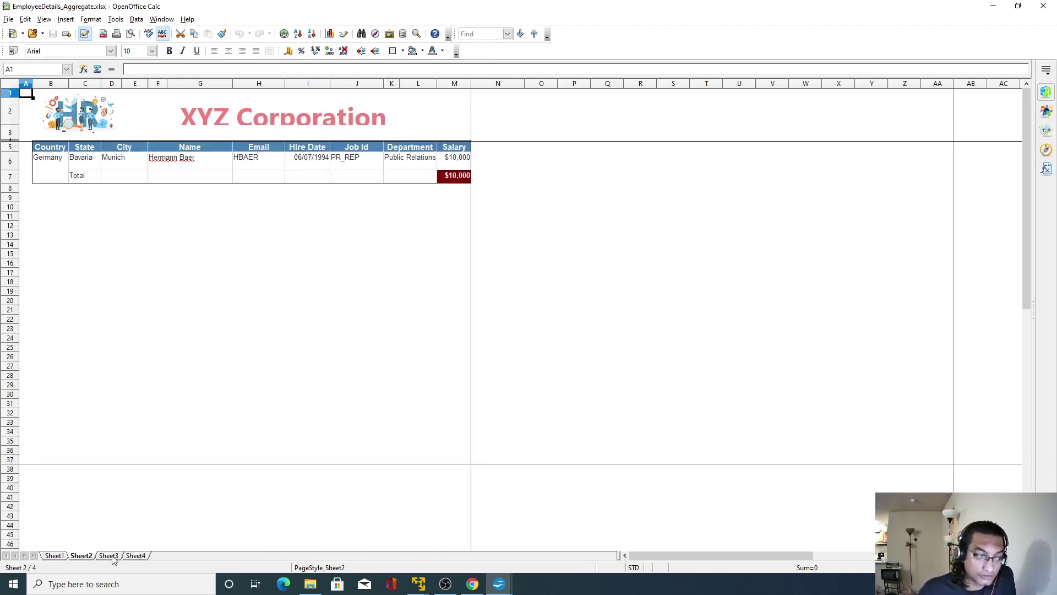
left_click(112, 557)
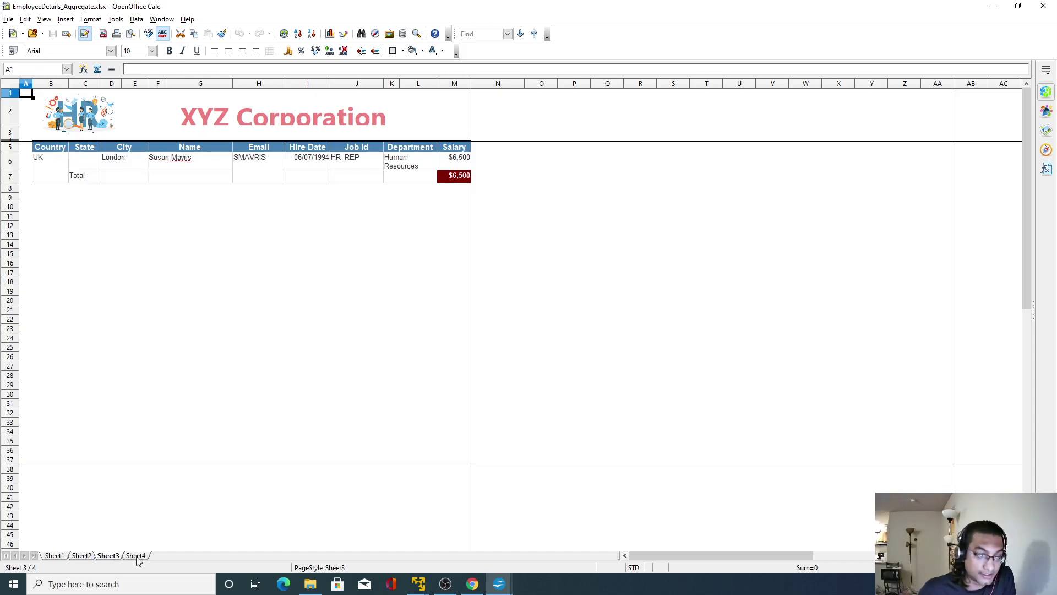
left_click(136, 556)
left_click(55, 556)
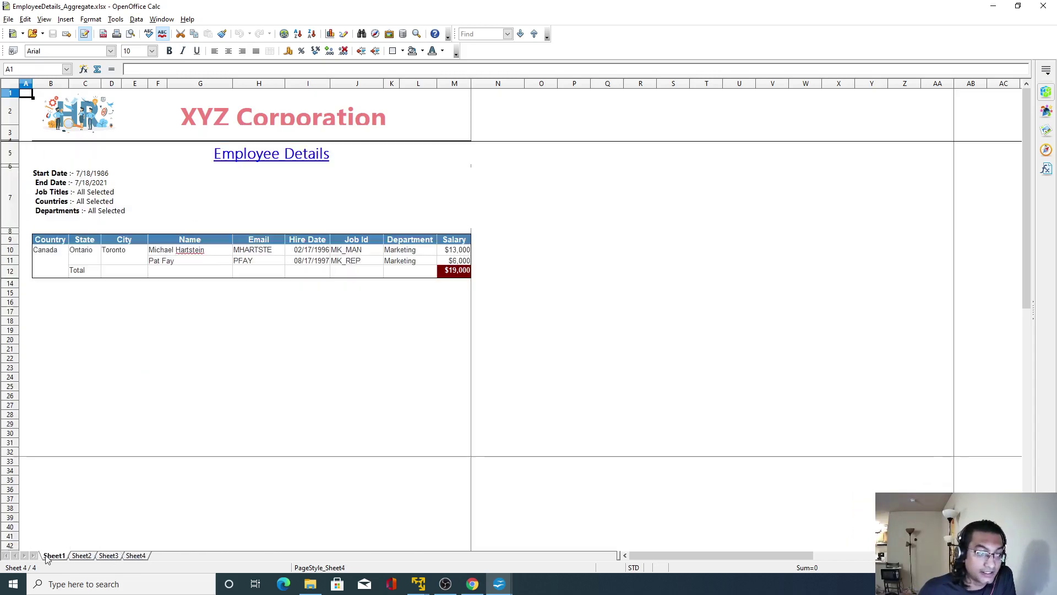
left_click(82, 556)
left_click(109, 556)
left_click(136, 556)
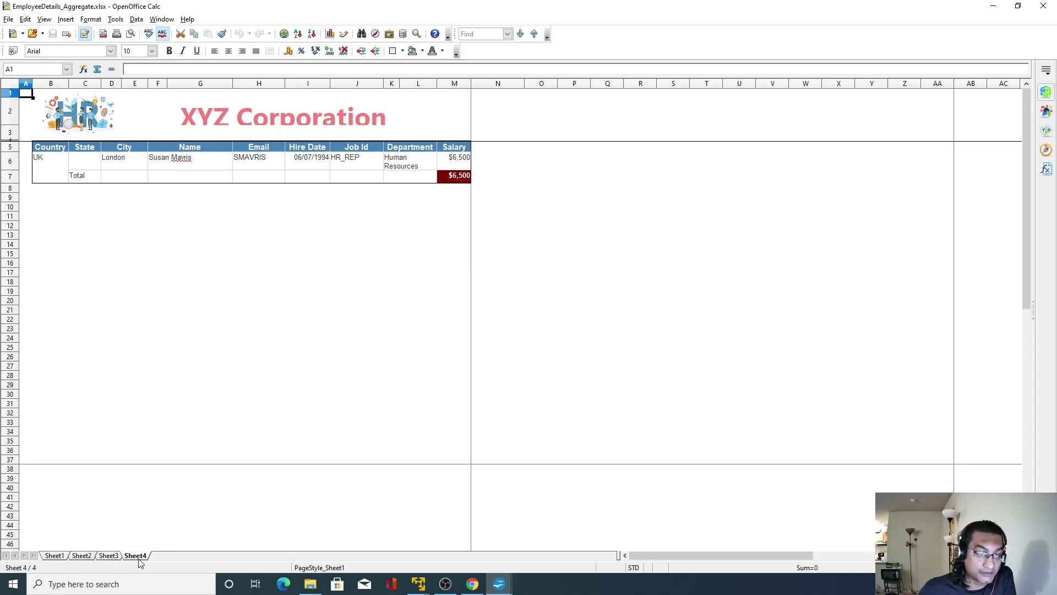
left_click(55, 556)
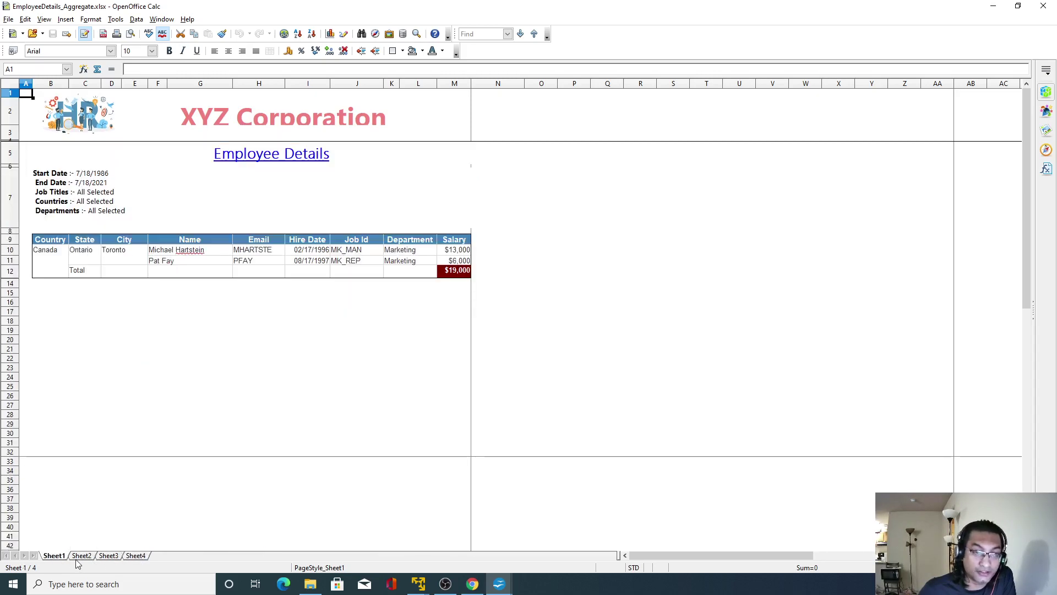
left_click(81, 556)
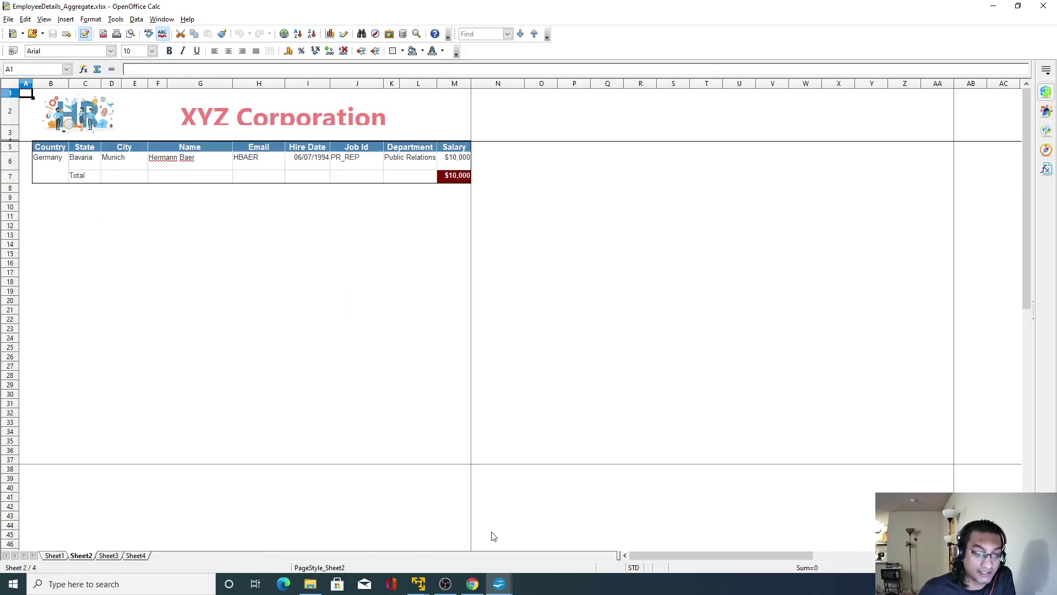
- Search the web in Chrome for "ssrs excel tab name" and read the Stack Overflow answers on changing the tab name, comparing with the exported workbook
left_click(472, 583)
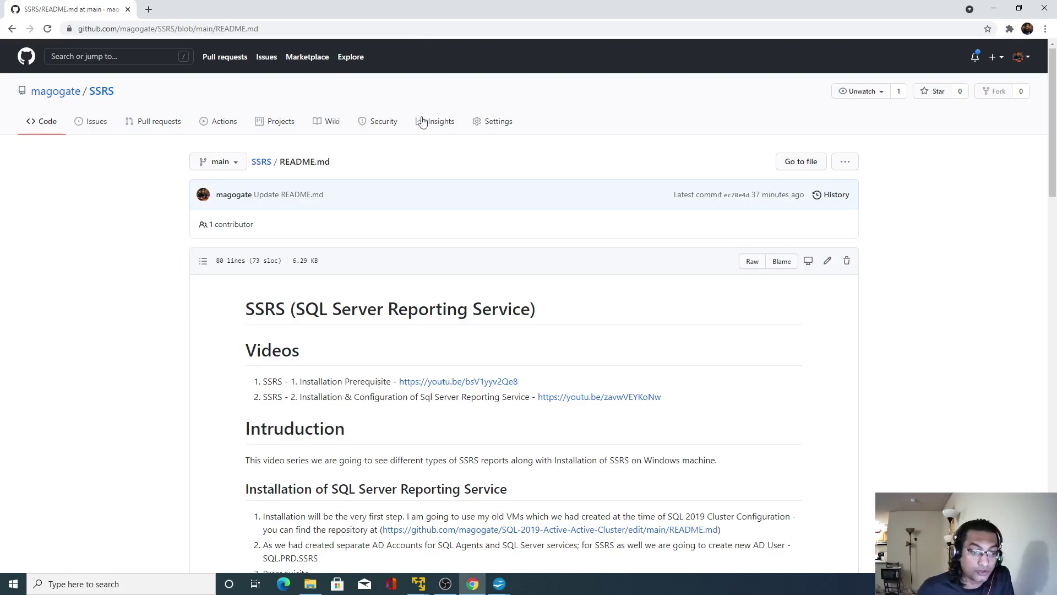
left_click(149, 9)
type("ssrs excel tab name")
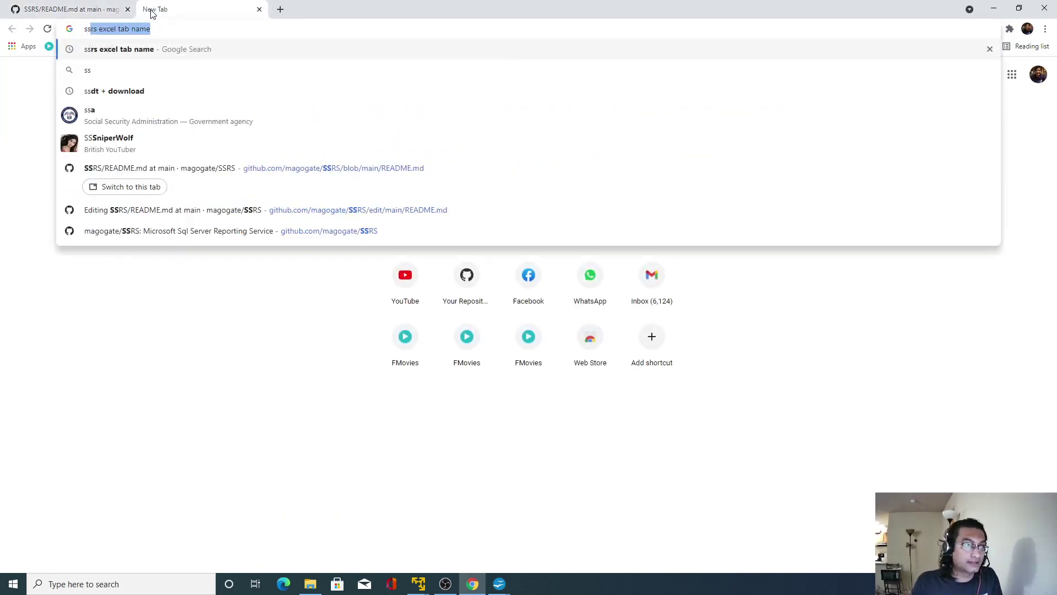
key("Return")
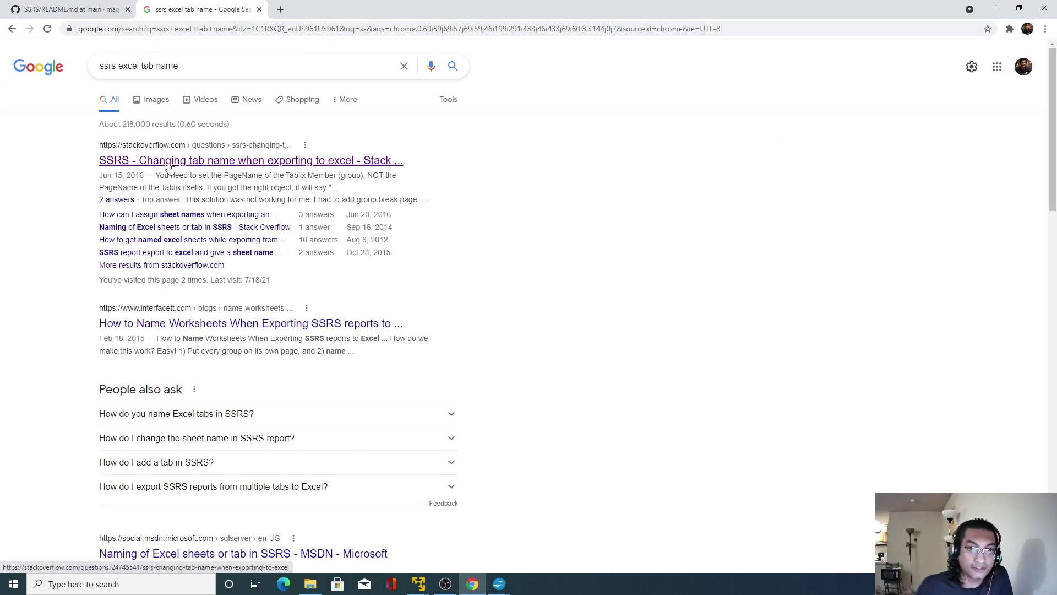
left_click(170, 164)
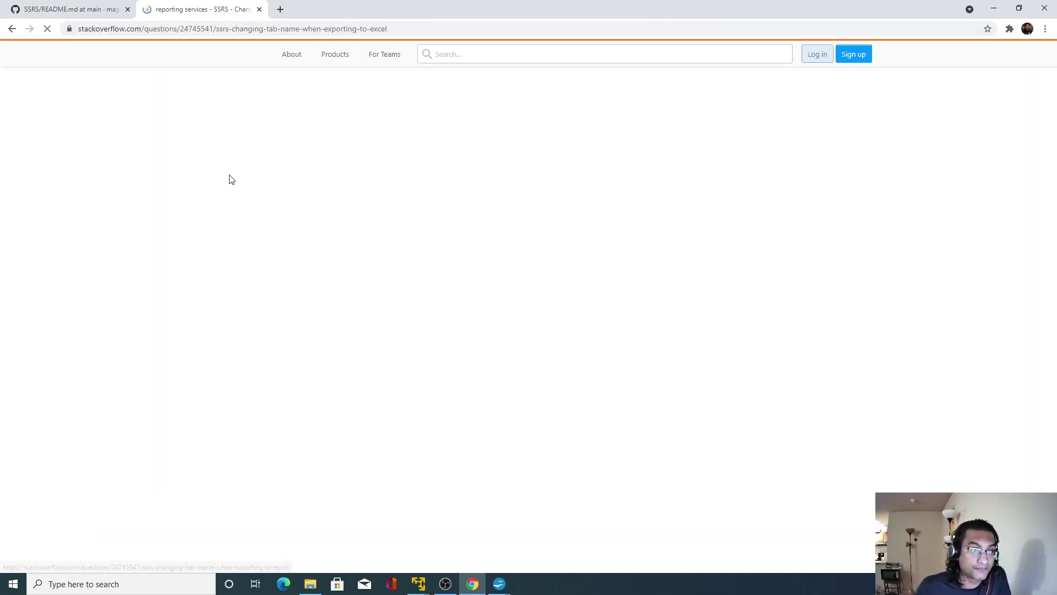
scroll(438, 329, "down", 2)
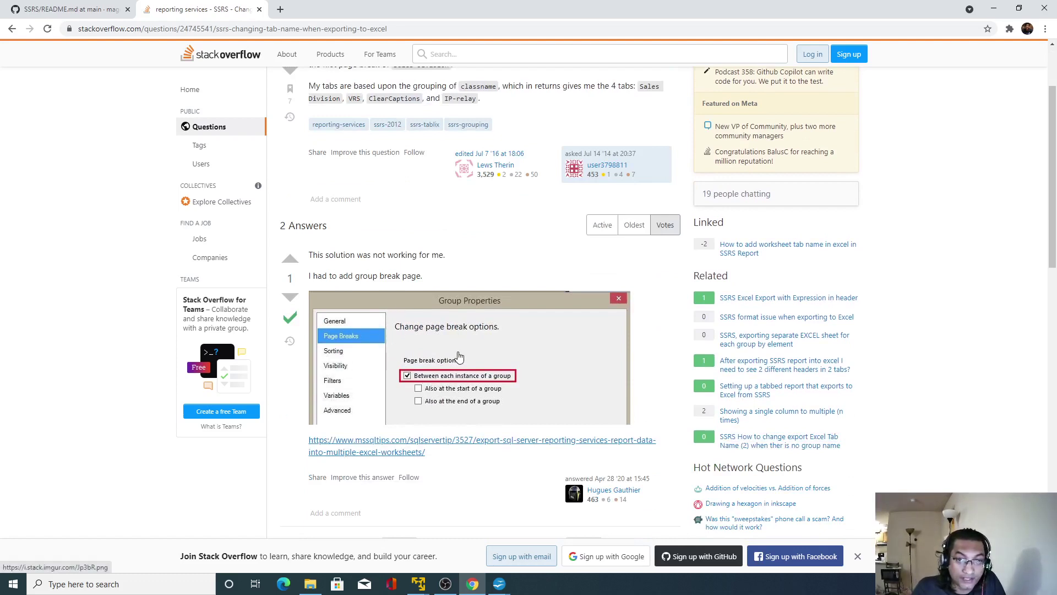
scroll(460, 378, "down", 5)
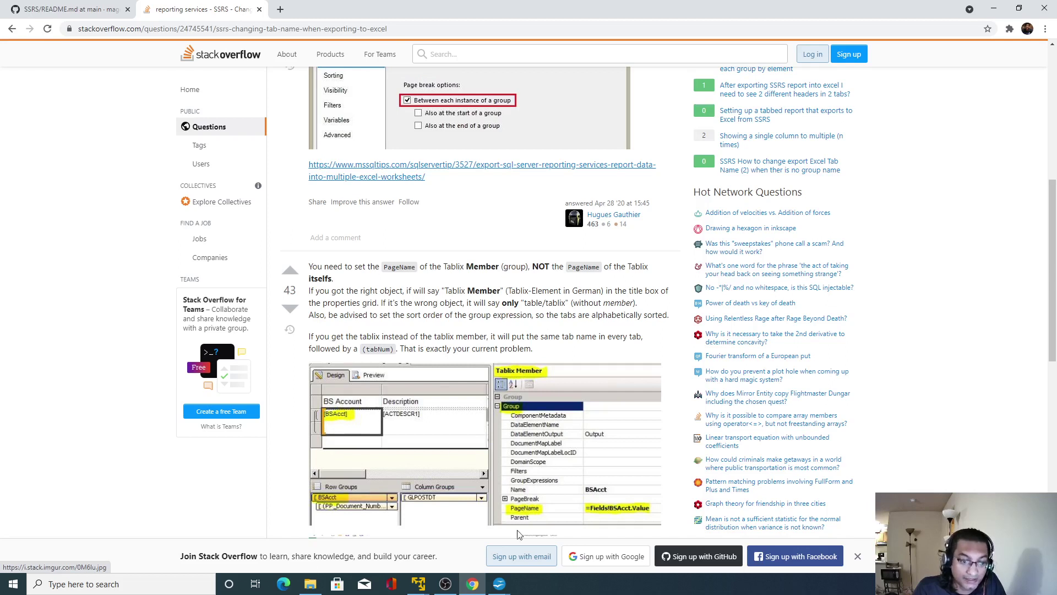
left_click(499, 583)
left_click(564, 540)
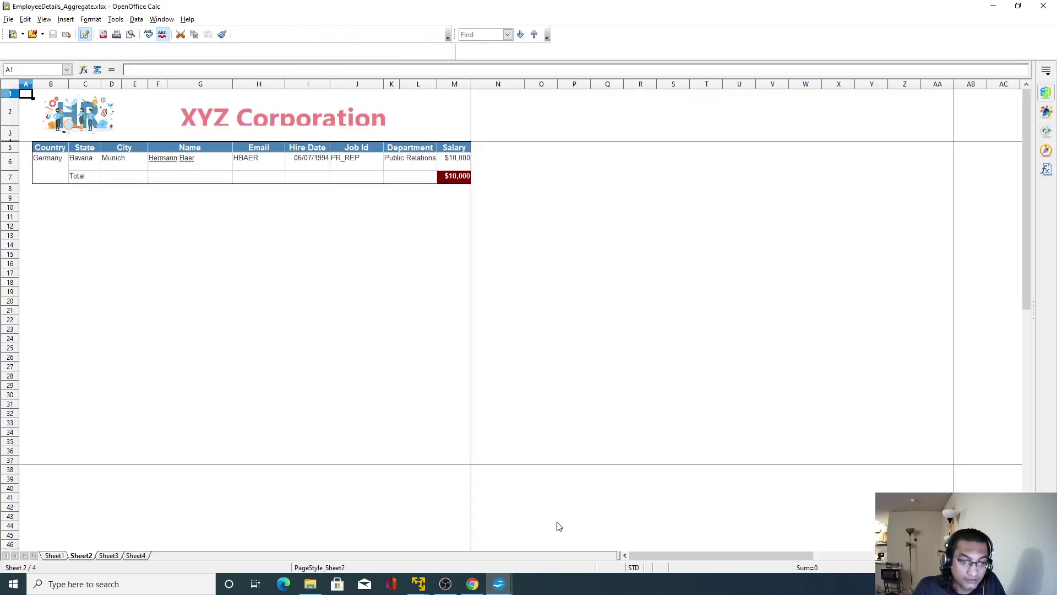
key("alt+Tab")
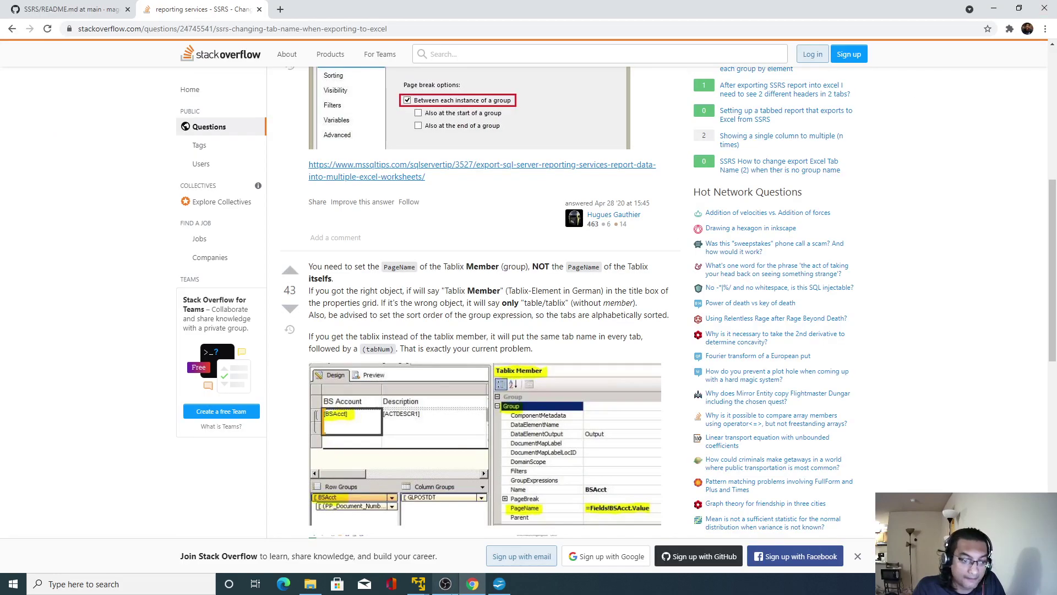
- Switch back to Visual Studio in the VMware virtual machine and show the EmployeeDetails_Aggregate report in Design view
left_click(419, 584)
left_click(456, 535)
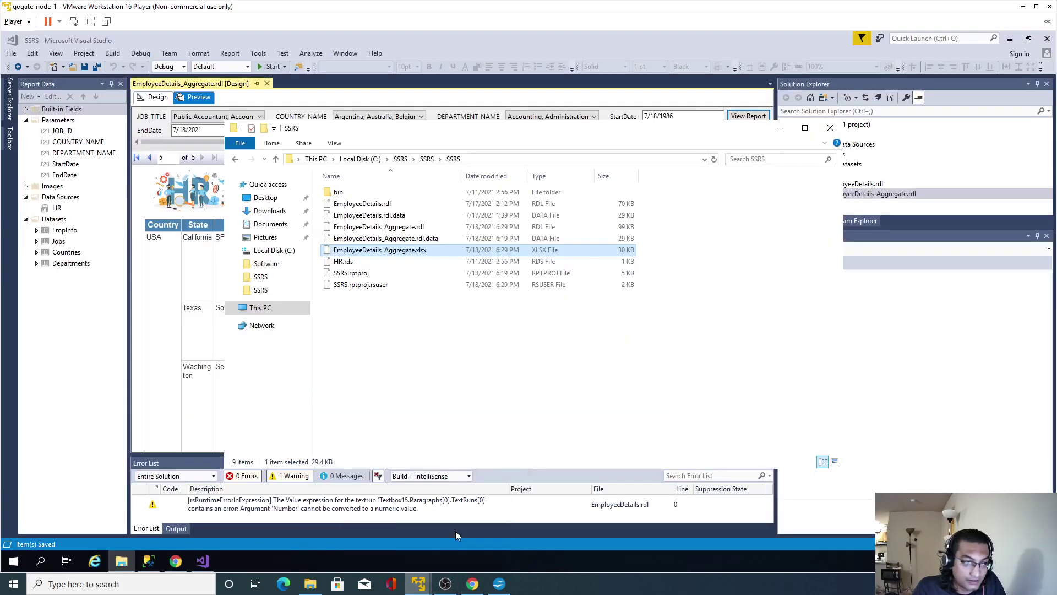
left_click(141, 368)
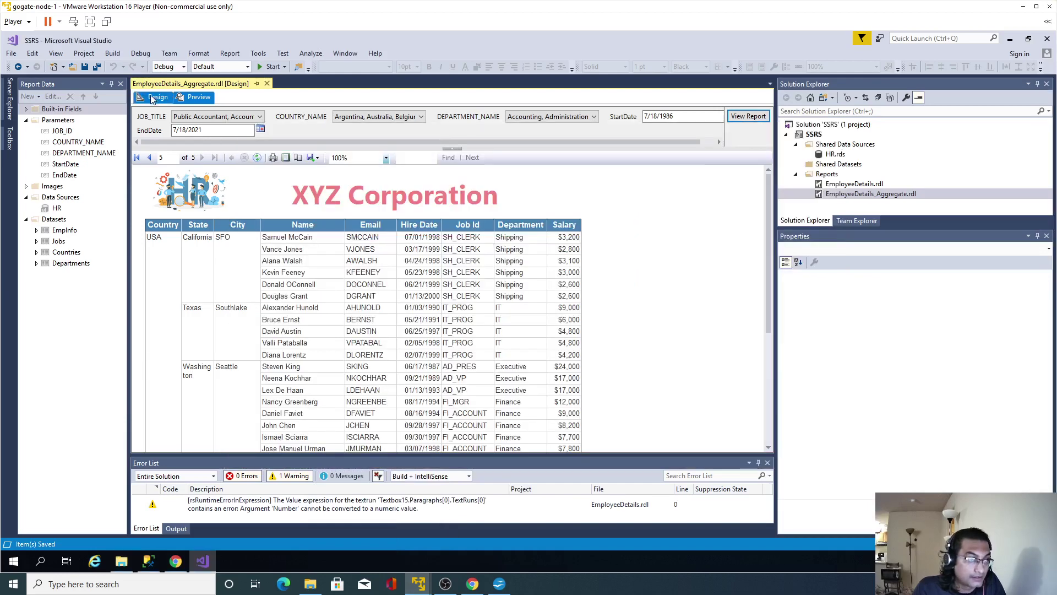
left_click(154, 98)
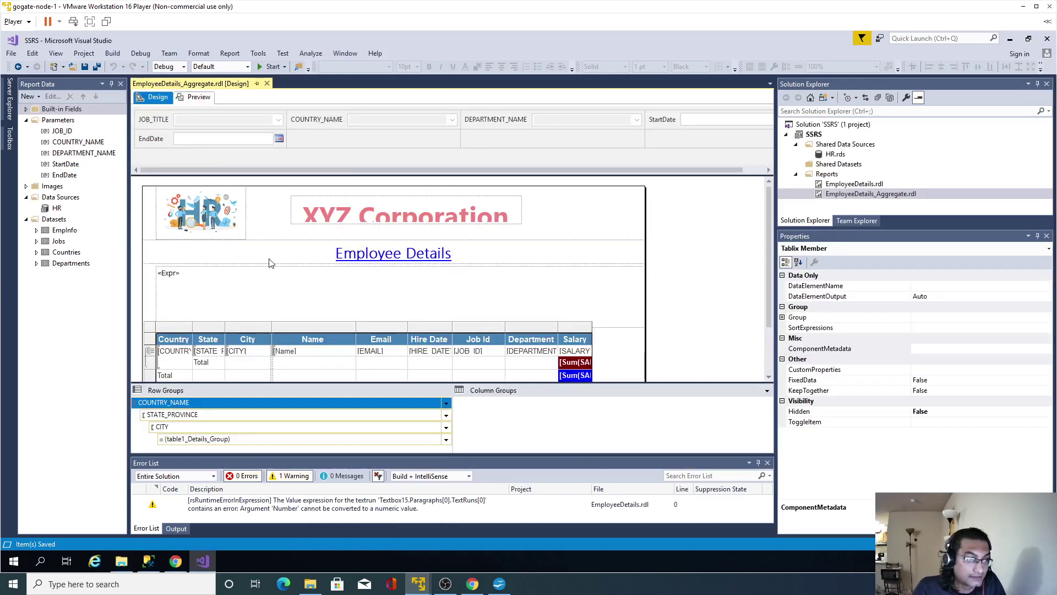
- Examine the properties and available commands of the Country data cell and header for a page name setting
left_click(166, 365)
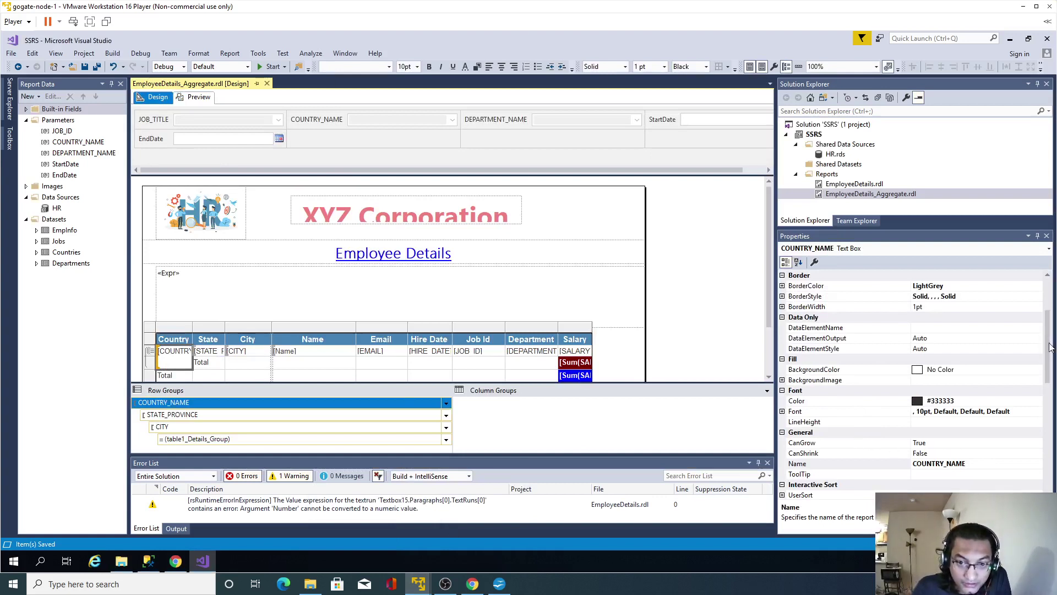
left_click_drag(1049, 346, 1049, 366)
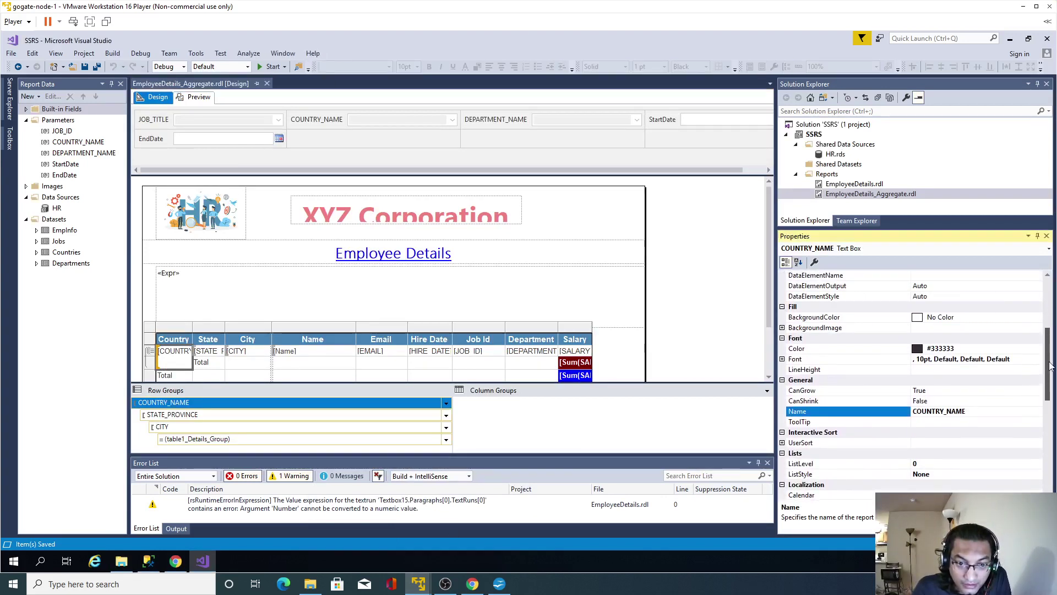
right_click(168, 352)
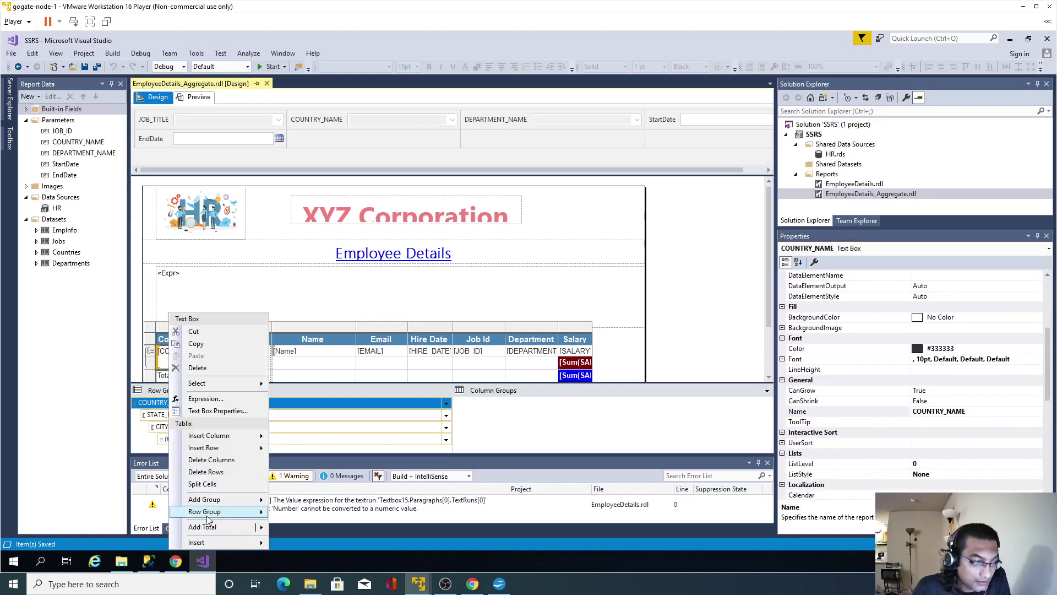
left_click(645, 302)
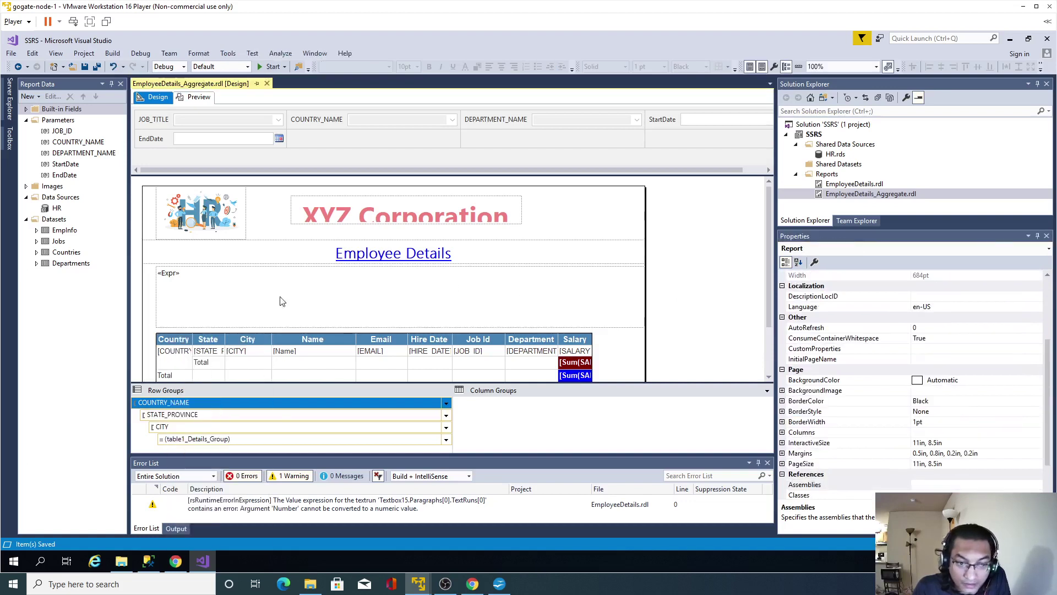
right_click(159, 358)
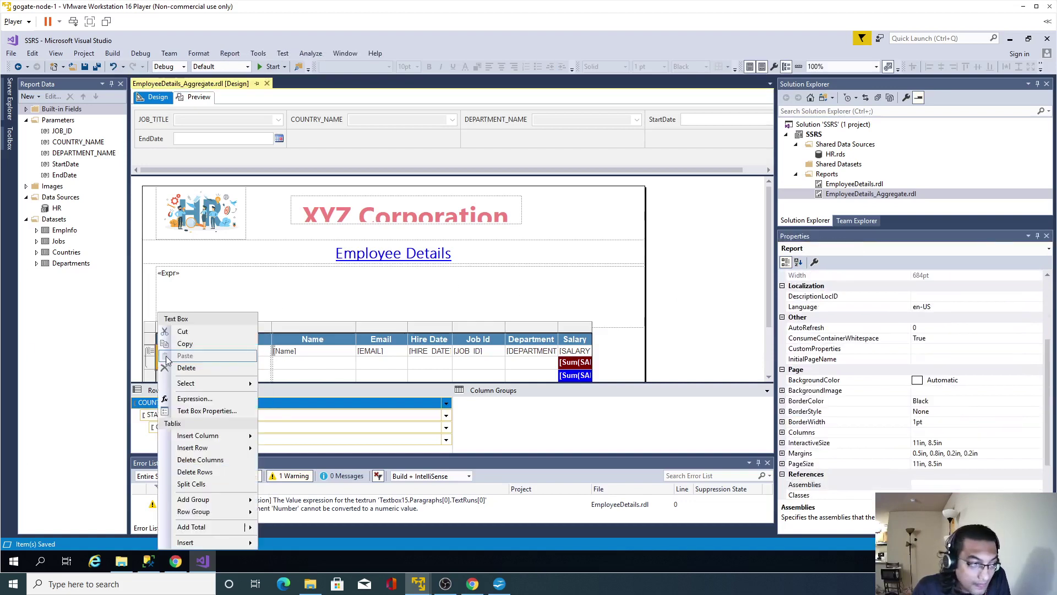
left_click(1051, 366)
mouse_move(1052, 366)
left_mouse_down()
mouse_move(1052, 479)
mouse_move(1047, 355)
mouse_move(1050, 379)
left_mouse_up()
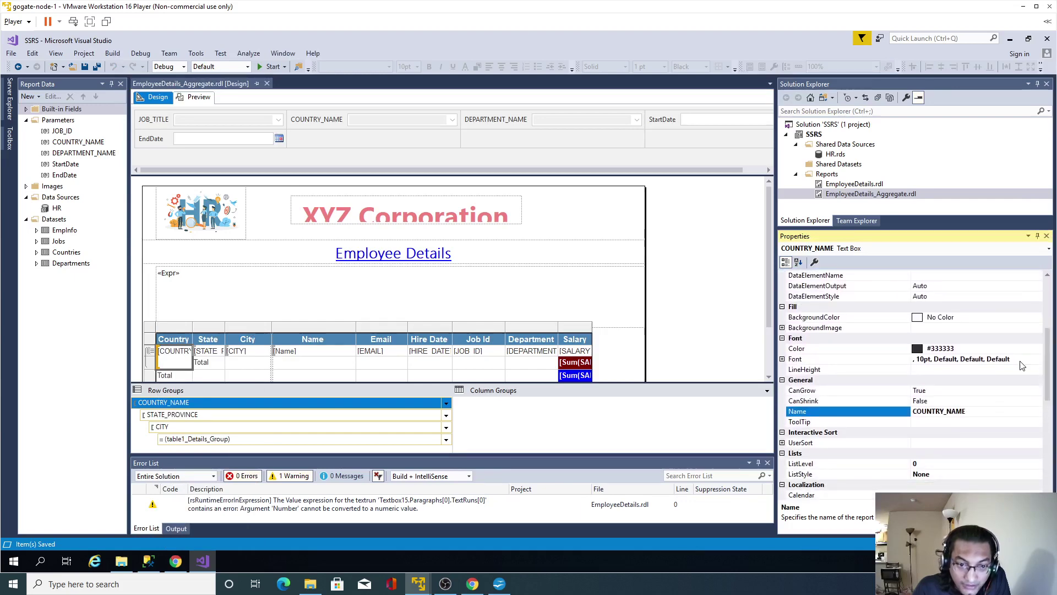
left_click(174, 338)
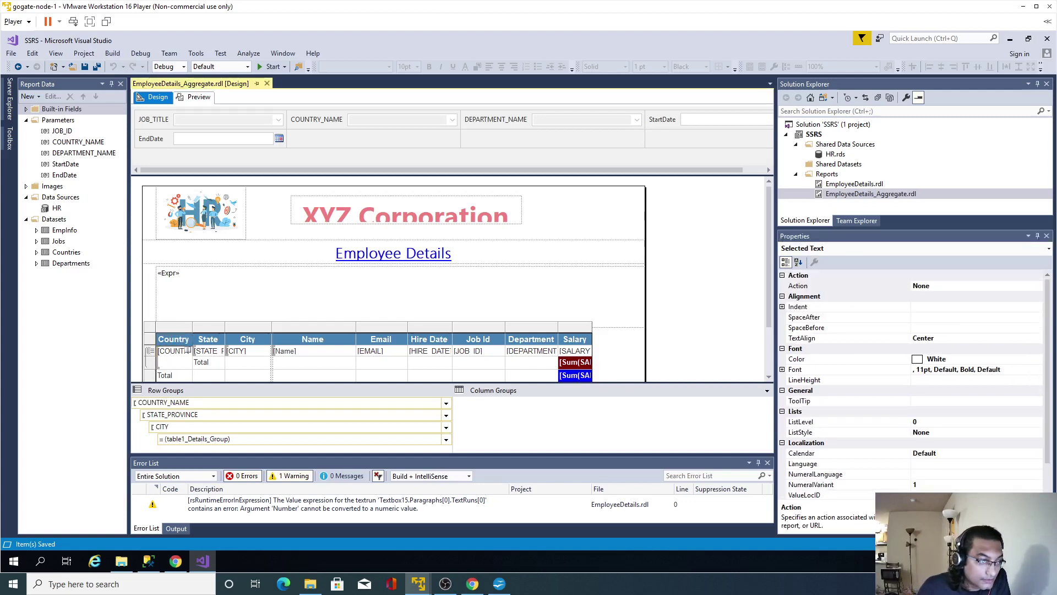
- Set the PageName of the COUNTRY_NAME row group to the expression =Fields!COUNTRY_NAME.Value, using the EmpInfo dataset field
left_click(149, 404)
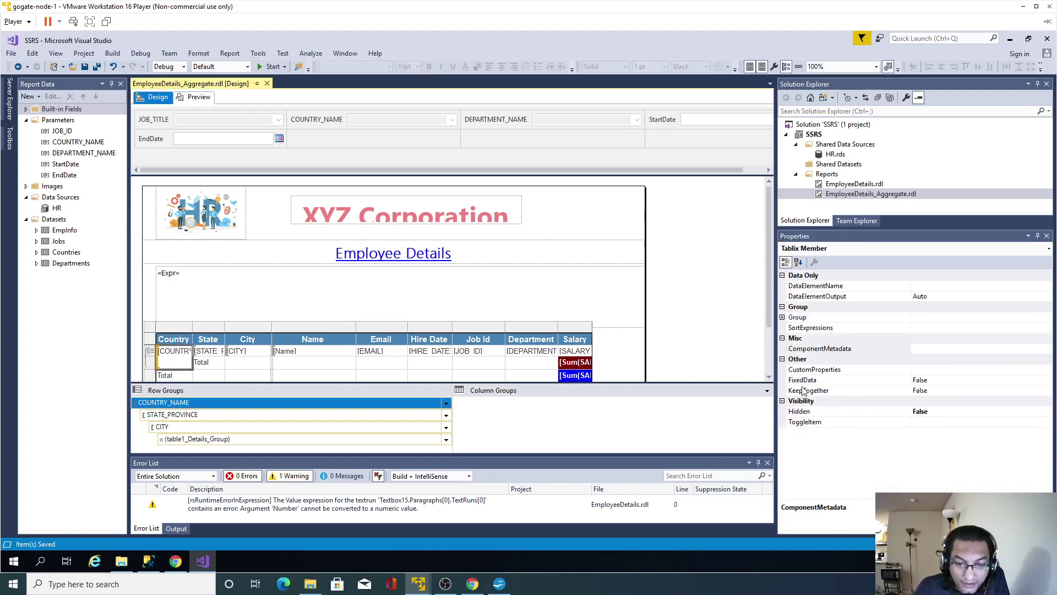
left_click(783, 317)
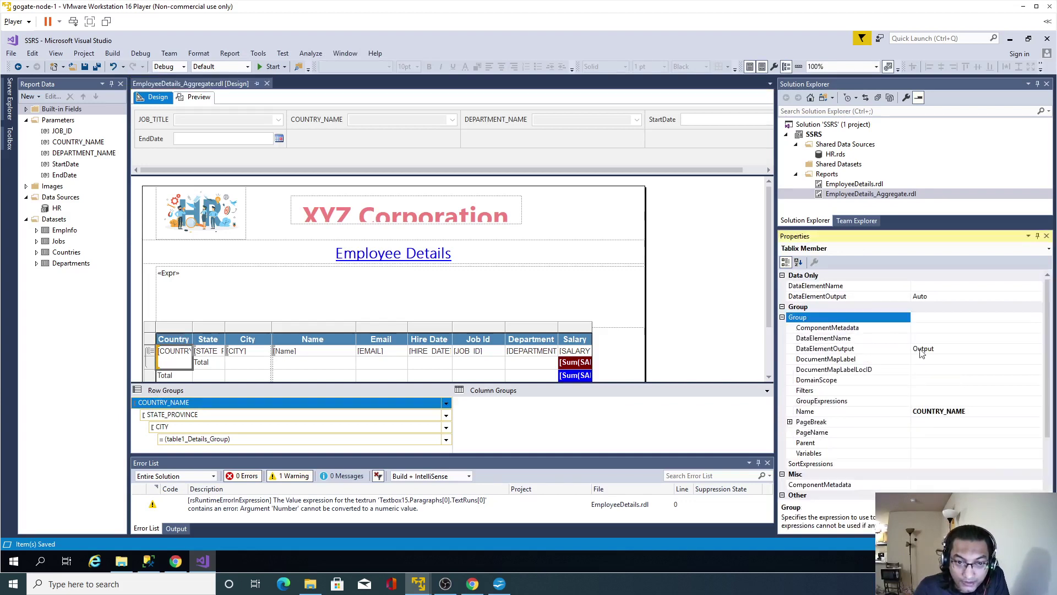
left_click(810, 433)
left_click(1037, 432)
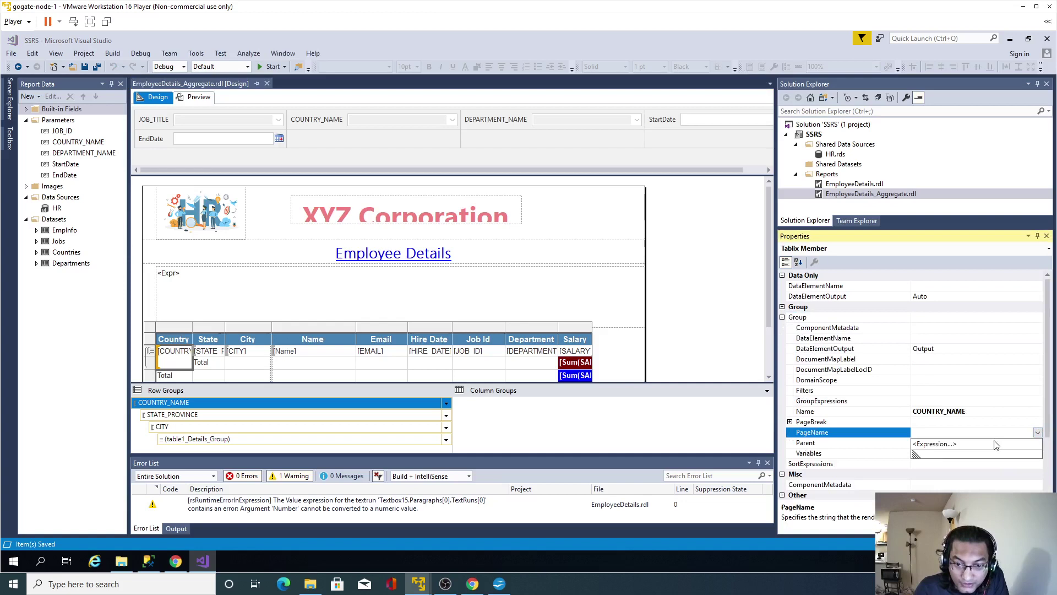
left_click(936, 444)
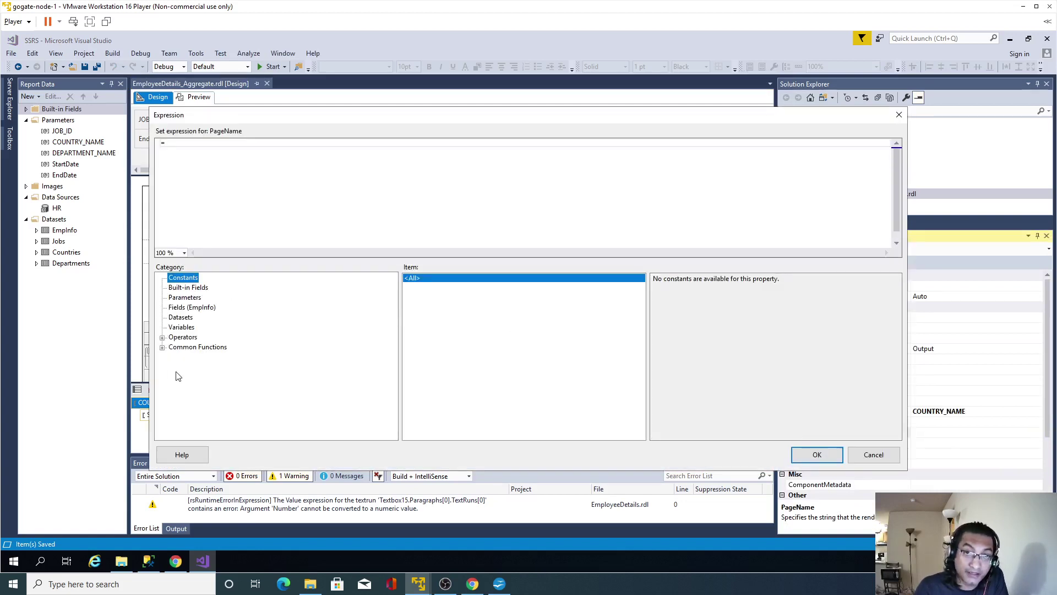
left_click(190, 308)
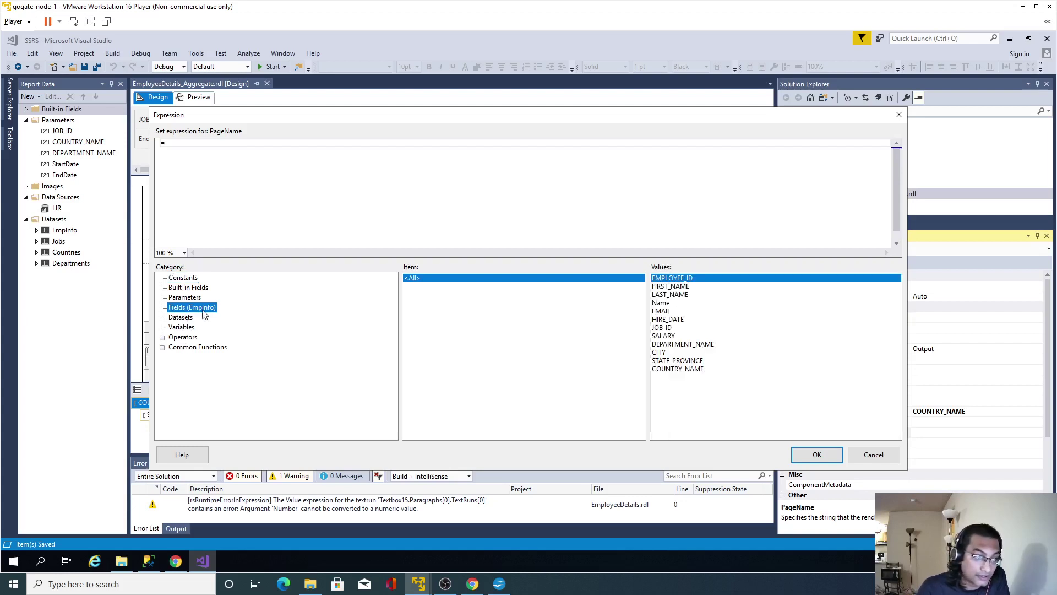
double_click(677, 369)
left_click(816, 454)
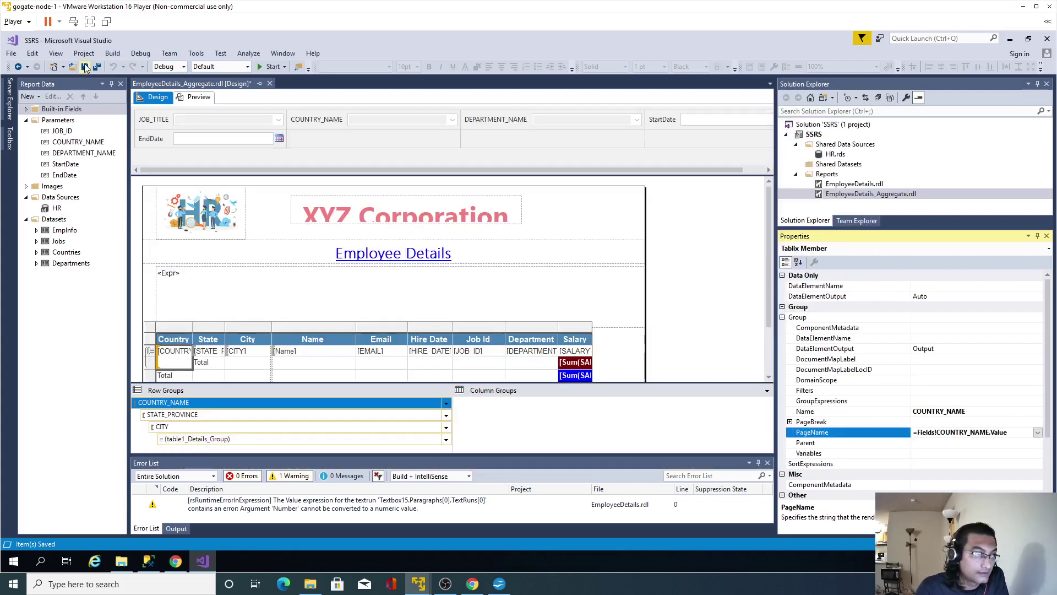
- Save and preview the report, and export it to Excel as EmployeeDetails_Aggregate, overwriting the existing file in the SSRS folder
left_click(199, 97)
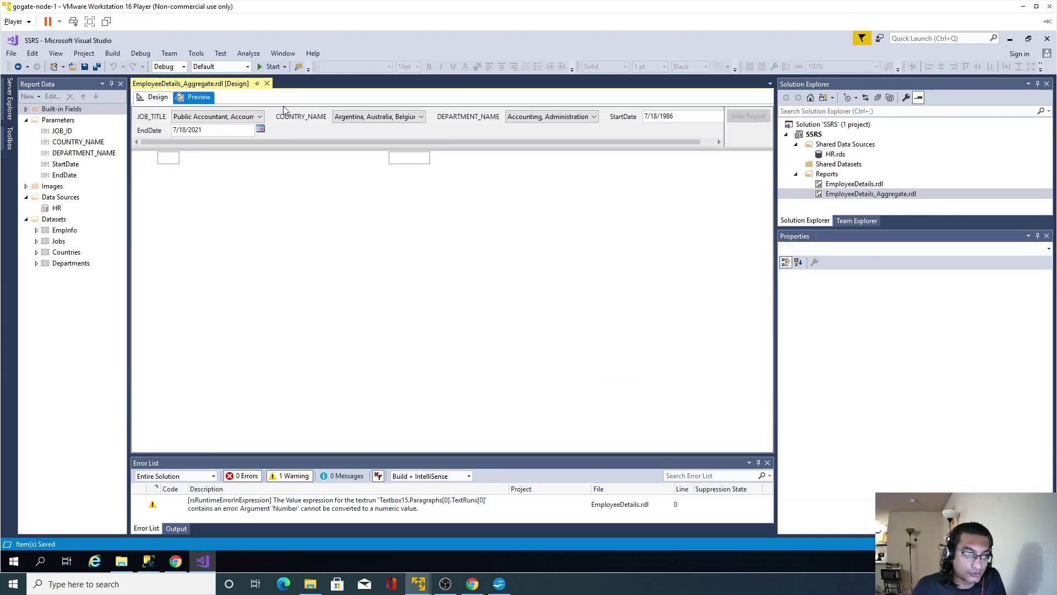
left_click(312, 158)
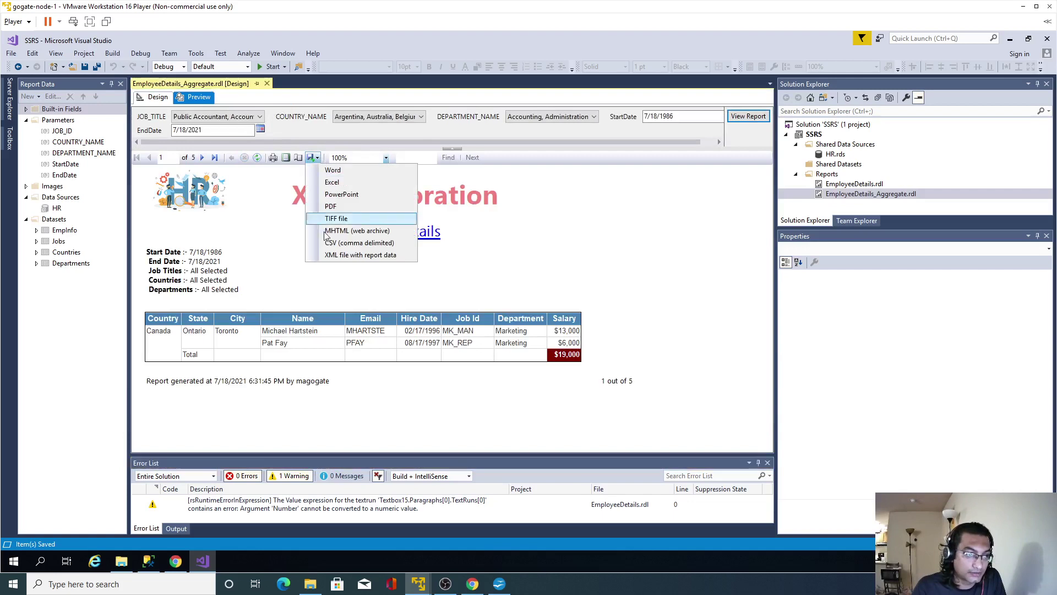
left_click(341, 182)
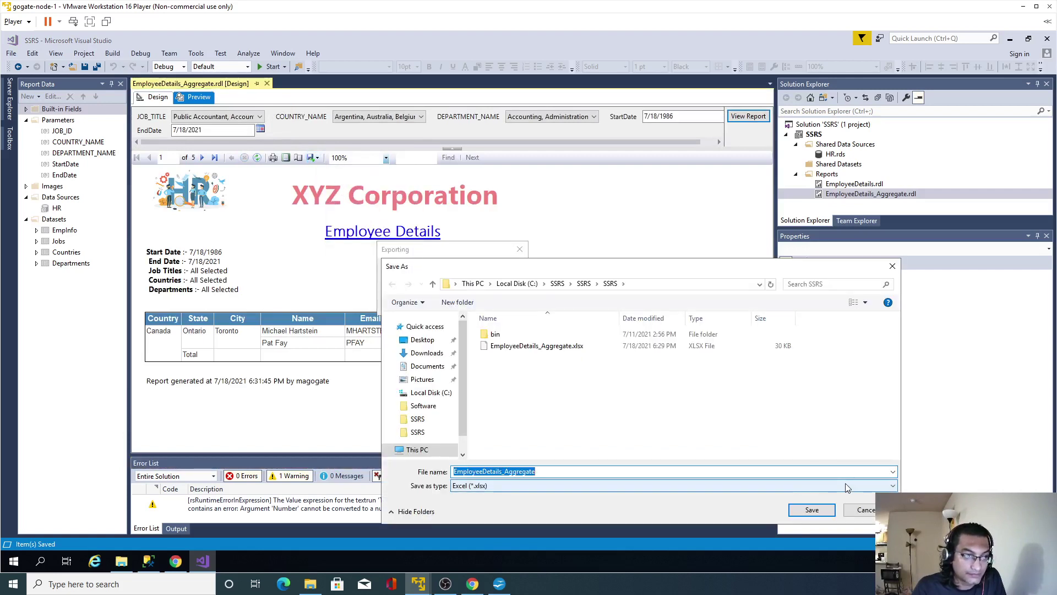
left_click(804, 517)
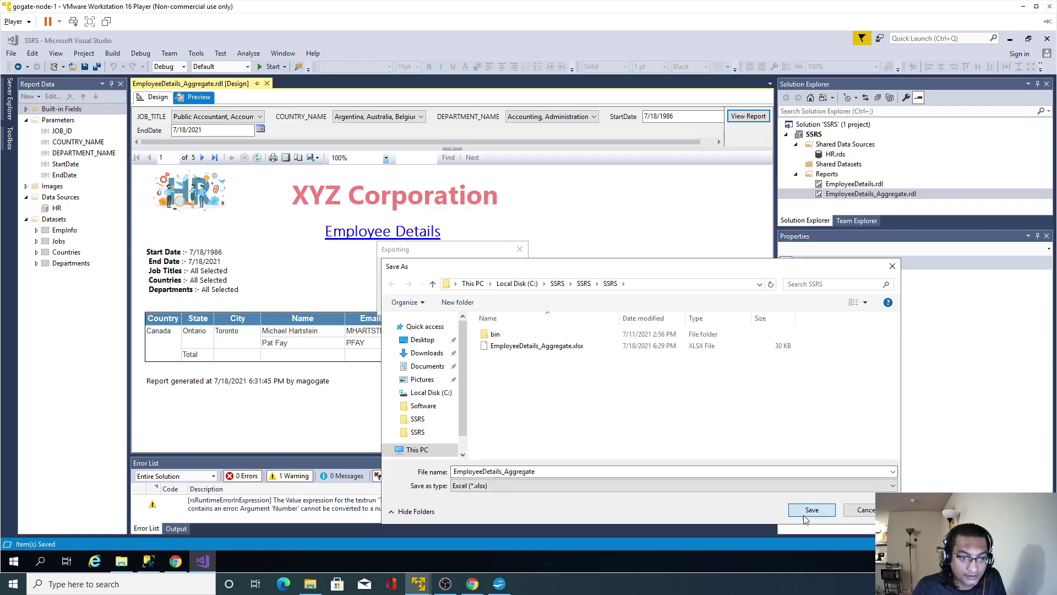
left_click(807, 511)
left_click(553, 299)
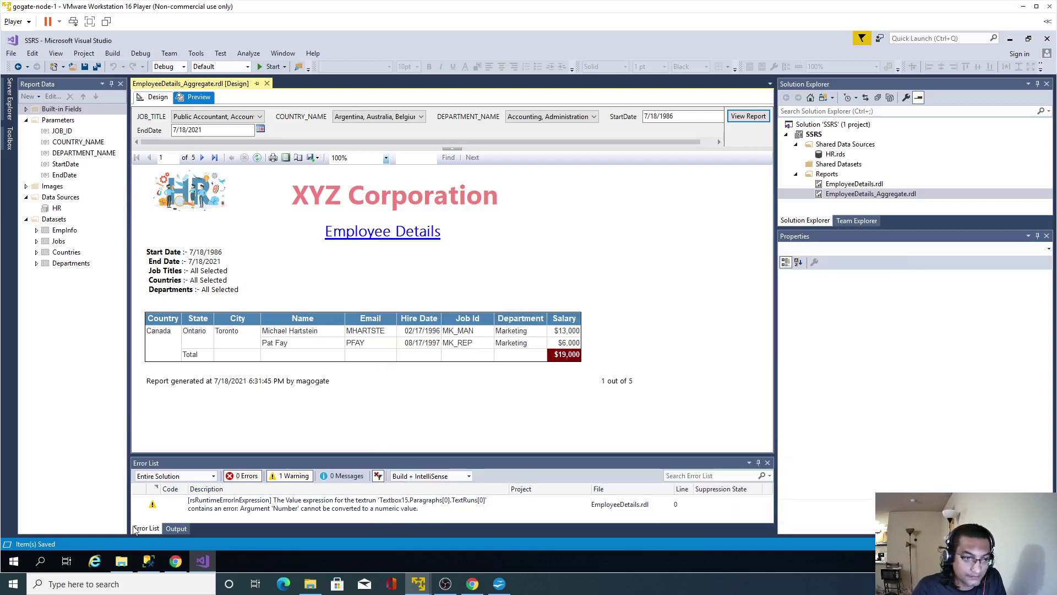
- Copy the re-exported EmployeeDetails_Aggregate.xlsx to the host's Desktop, replacing the old copy, and open it in OpenOffice Calc
left_click(121, 561)
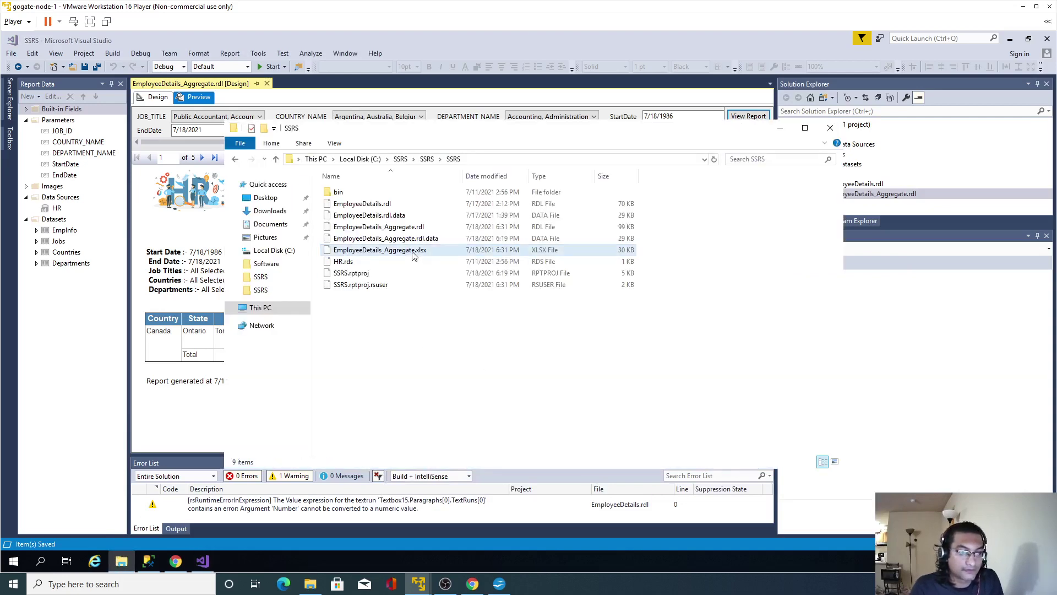
left_click(310, 583)
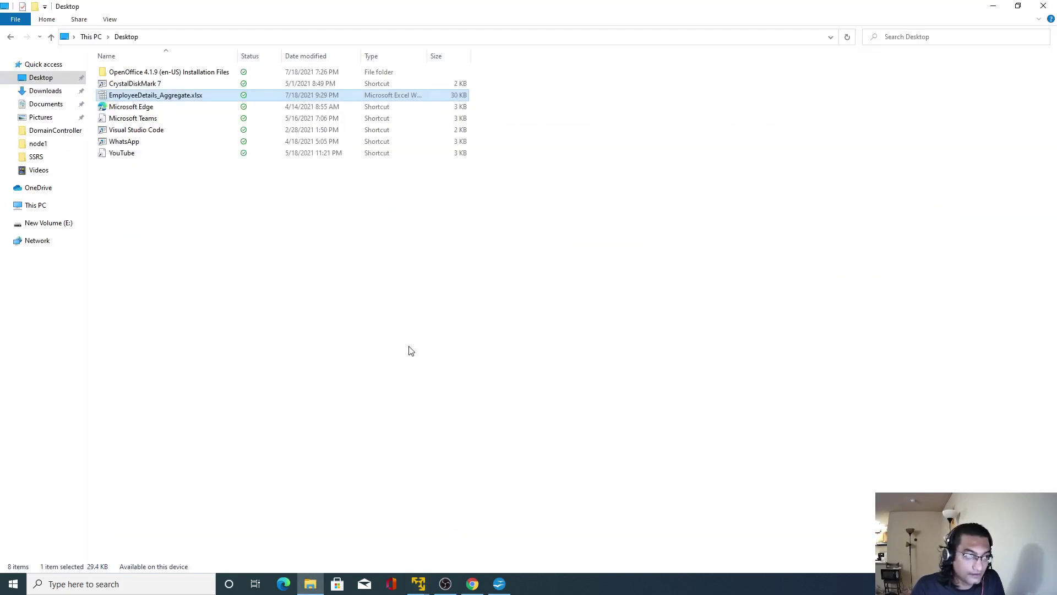
key("ctrl+v")
left_click(506, 269)
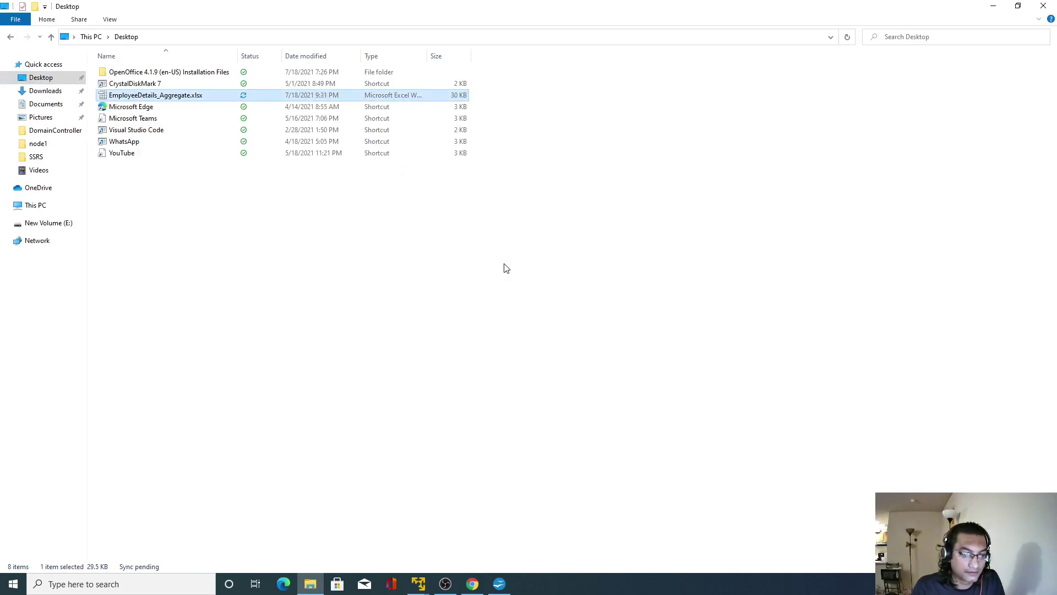
double_click(189, 97)
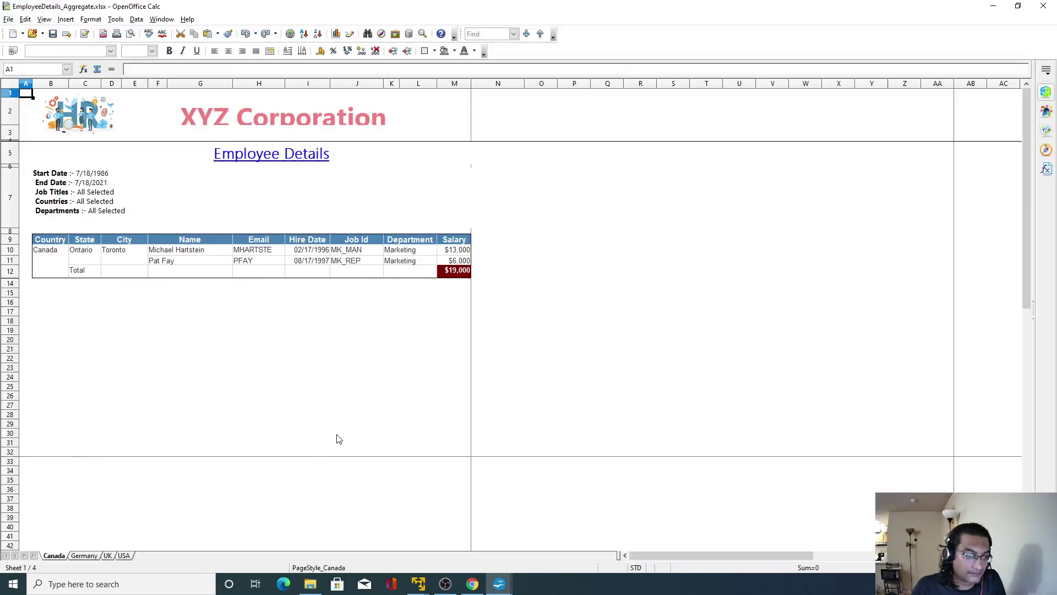
- Review the Germany, UK and USA sheets to check that each tab name matches its country data
left_click(83, 556)
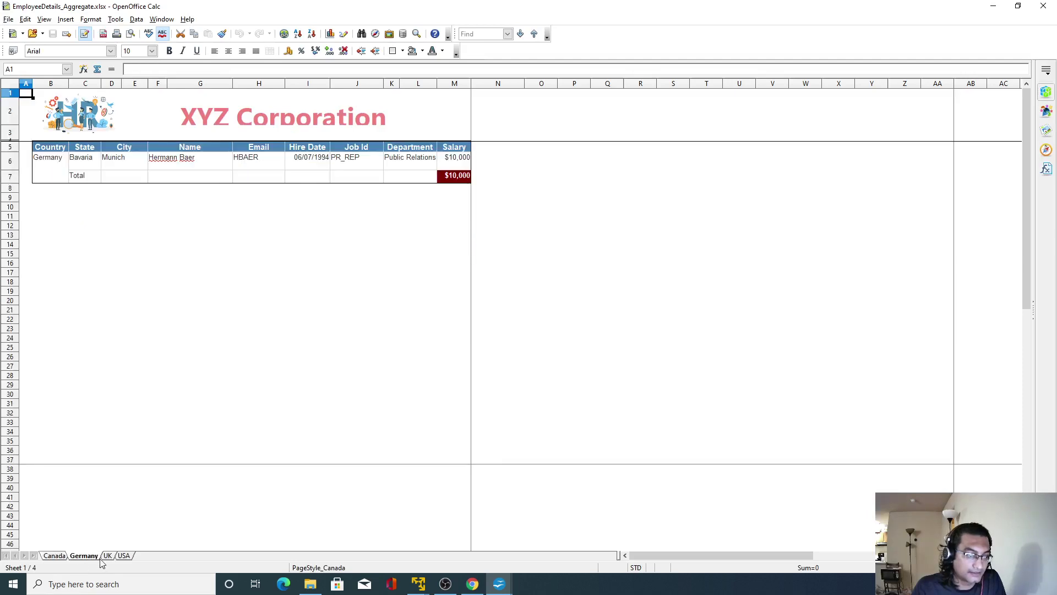
left_click(112, 556)
left_click(124, 556)
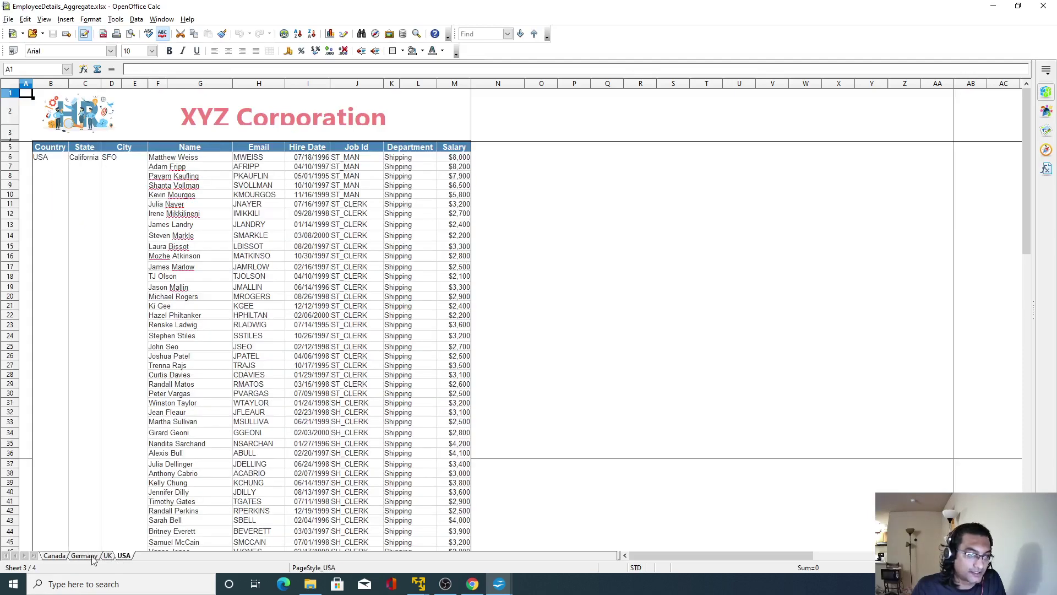
- Select the salary cells M6:M73 on the USA sheet to check their sum against the country total
left_click(300, 413)
key("ctrl+Right")
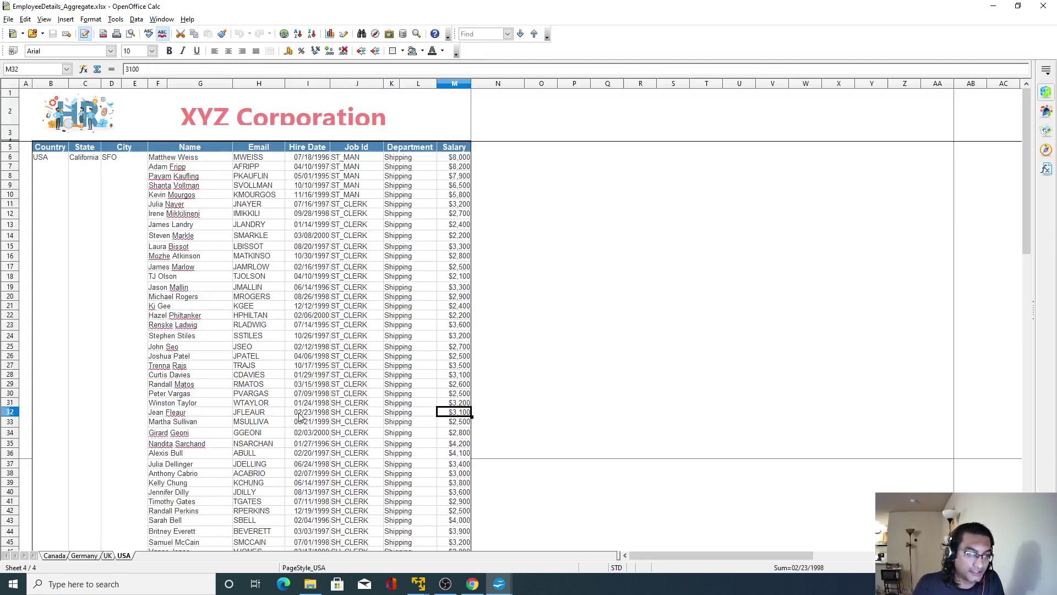
key("ctrl+Down")
key("Up")
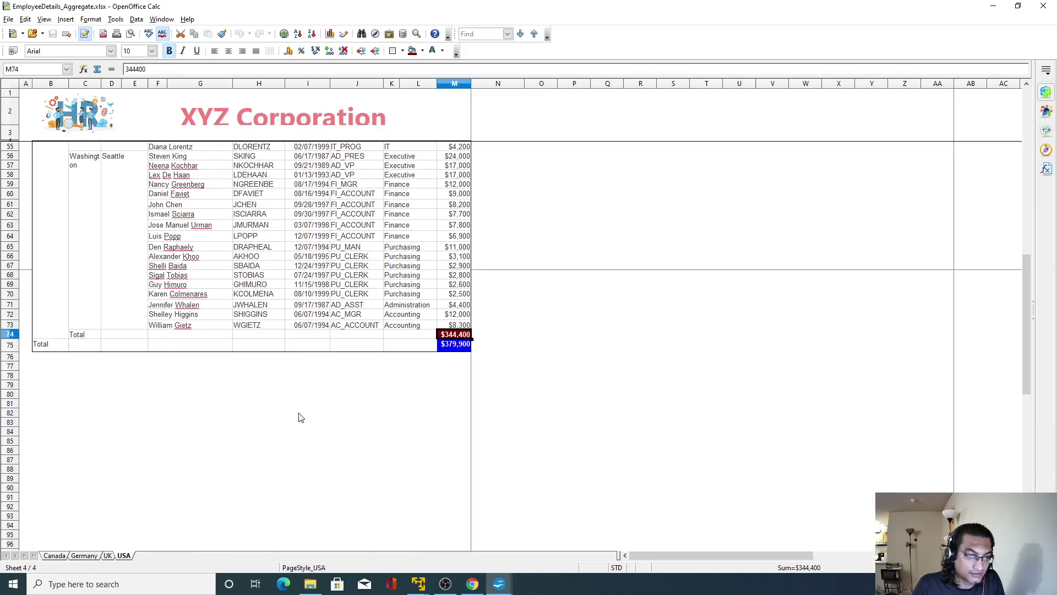
key("Up")
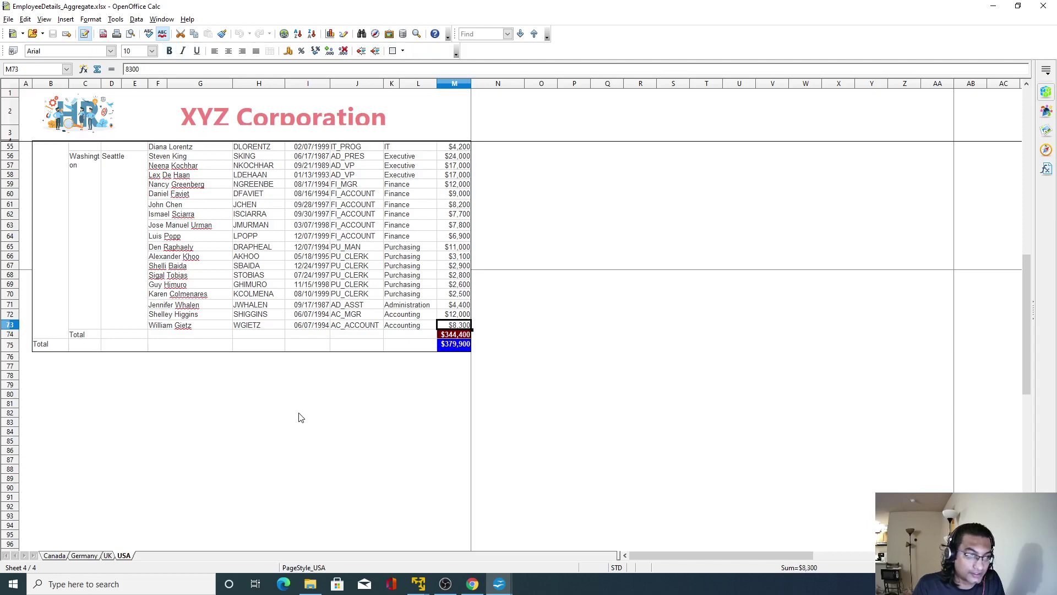
key("ctrl+shift+Up")
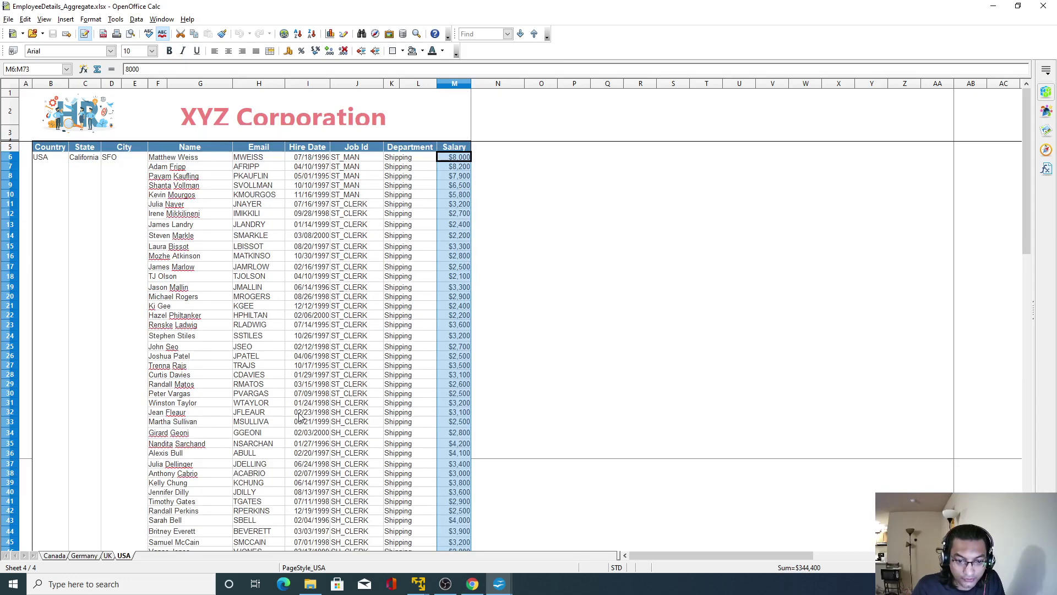
- Inspect the USA country total in M74 and the report's grand total in M75
key("ctrl+Down")
key("Up")
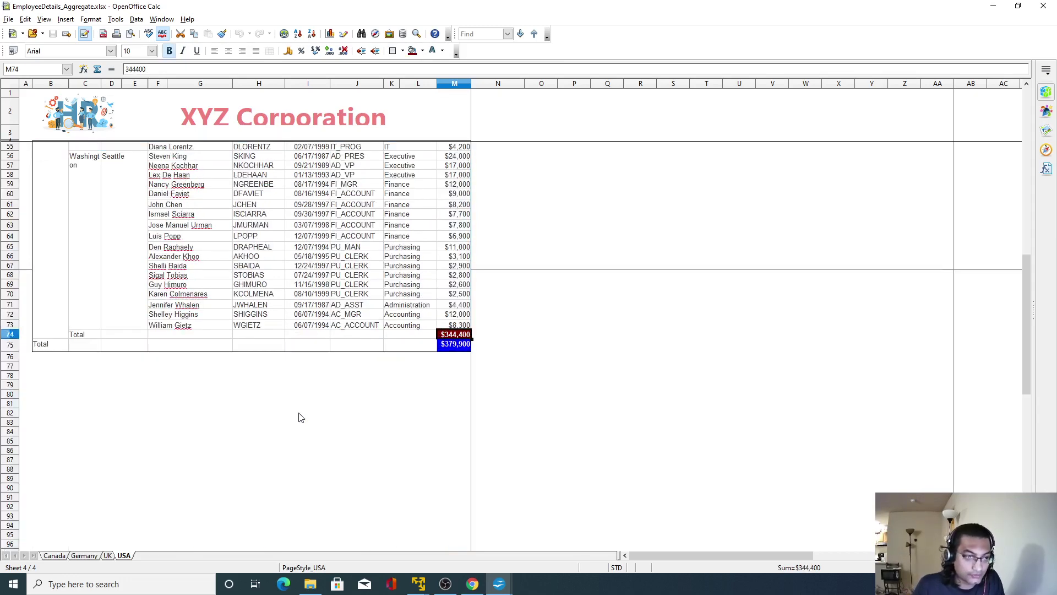
key("Down")
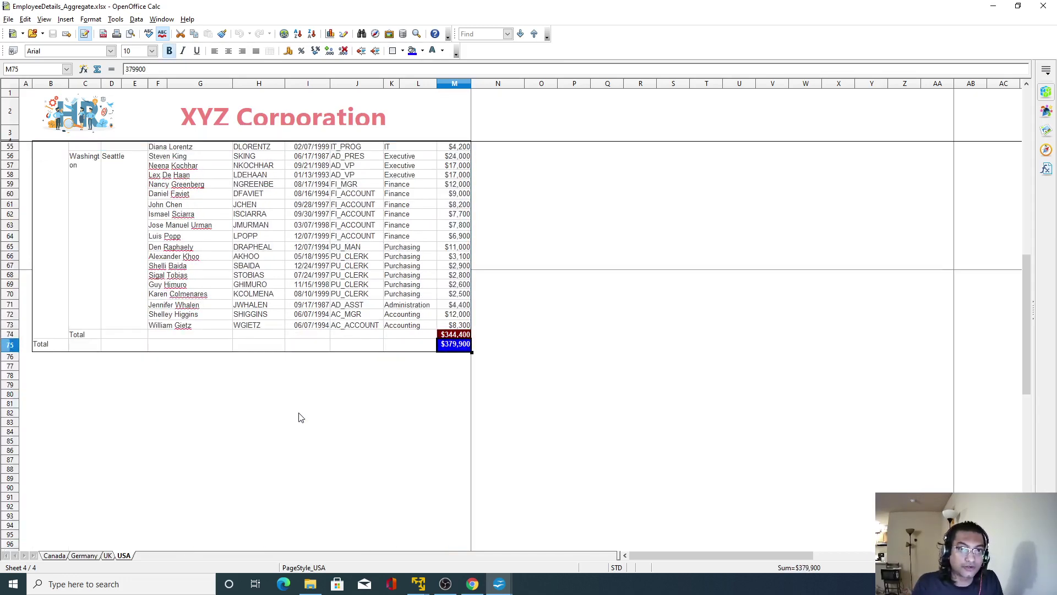
- Review the Canada, Germany, UK and USA sheets in turn to compare their country totals with the grand total on the USA sheet
left_click(55, 555)
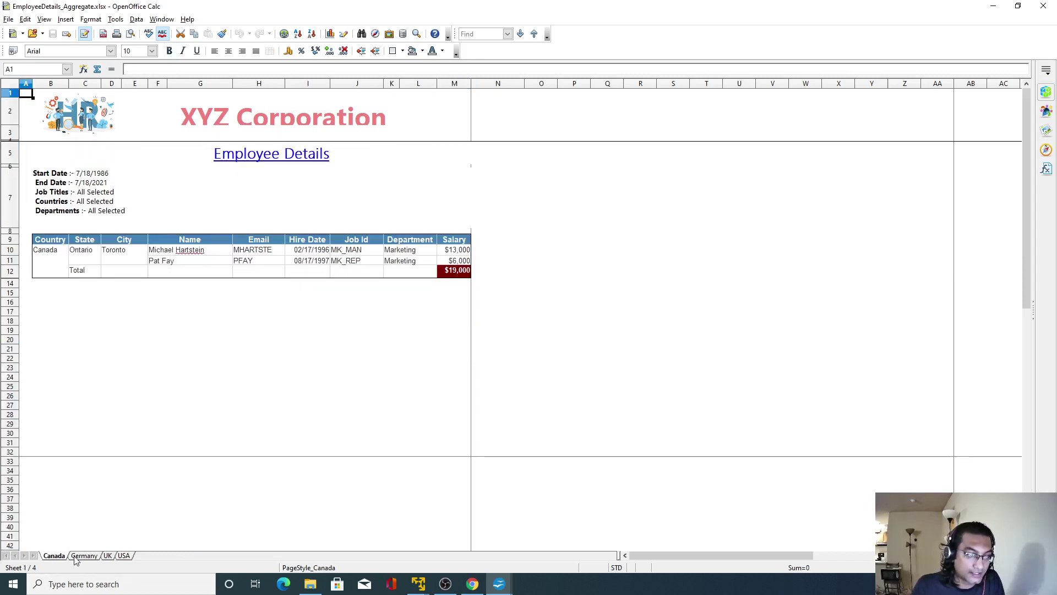
left_click(78, 556)
left_click(108, 555)
left_click(124, 555)
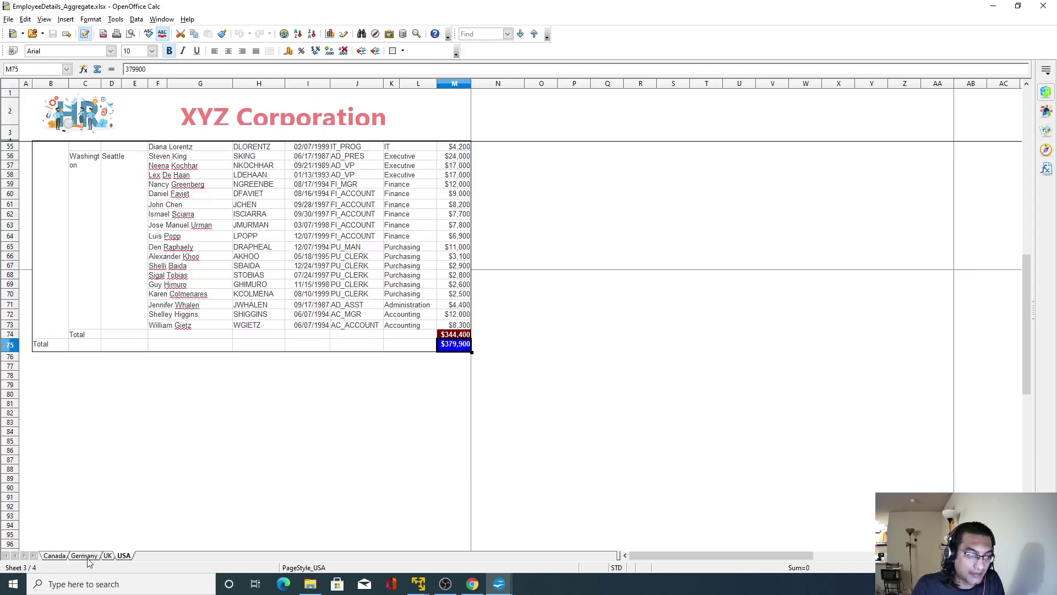
left_click(86, 557)
left_click(65, 558)
left_click(92, 557)
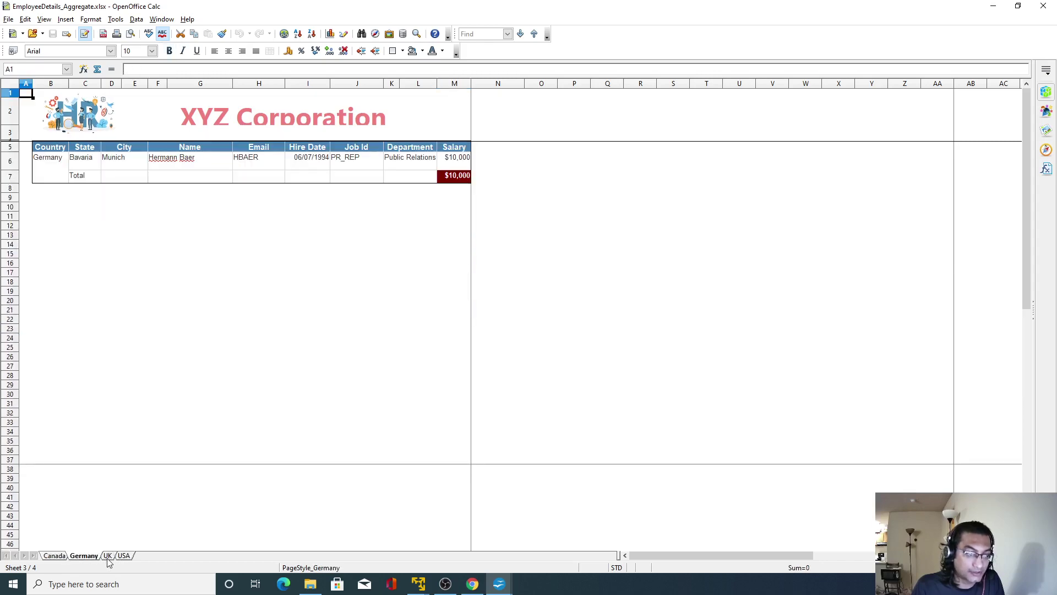
left_click(107, 557)
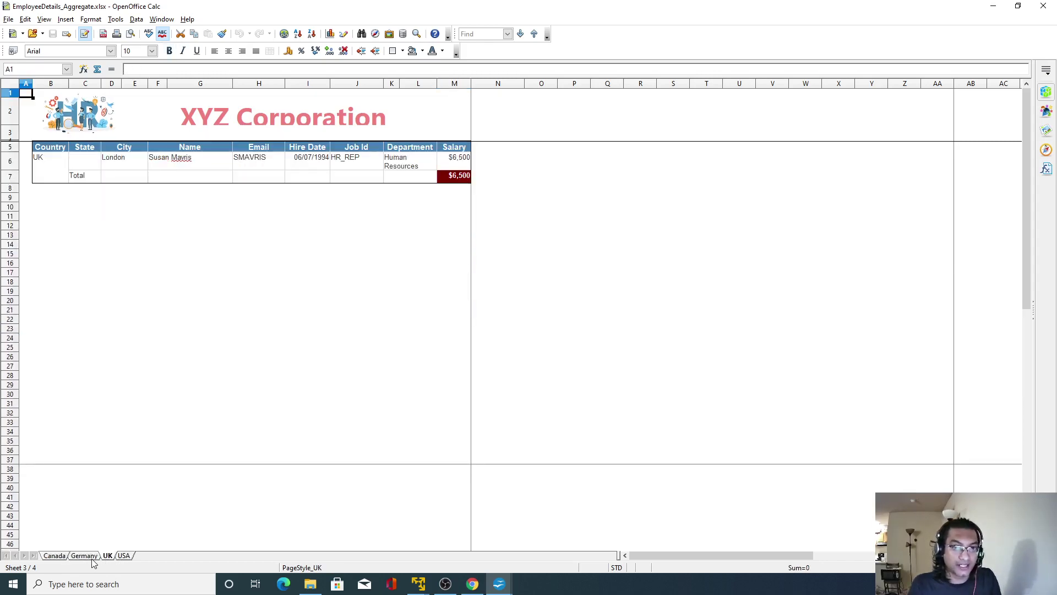
left_click(63, 557)
left_click(86, 557)
left_click(109, 557)
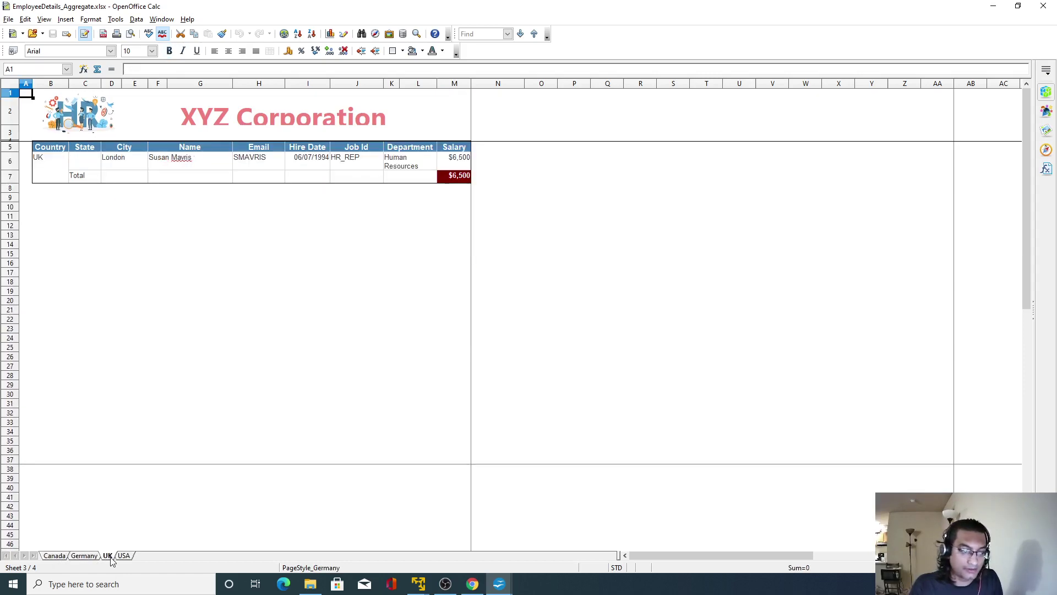
left_click(123, 556)
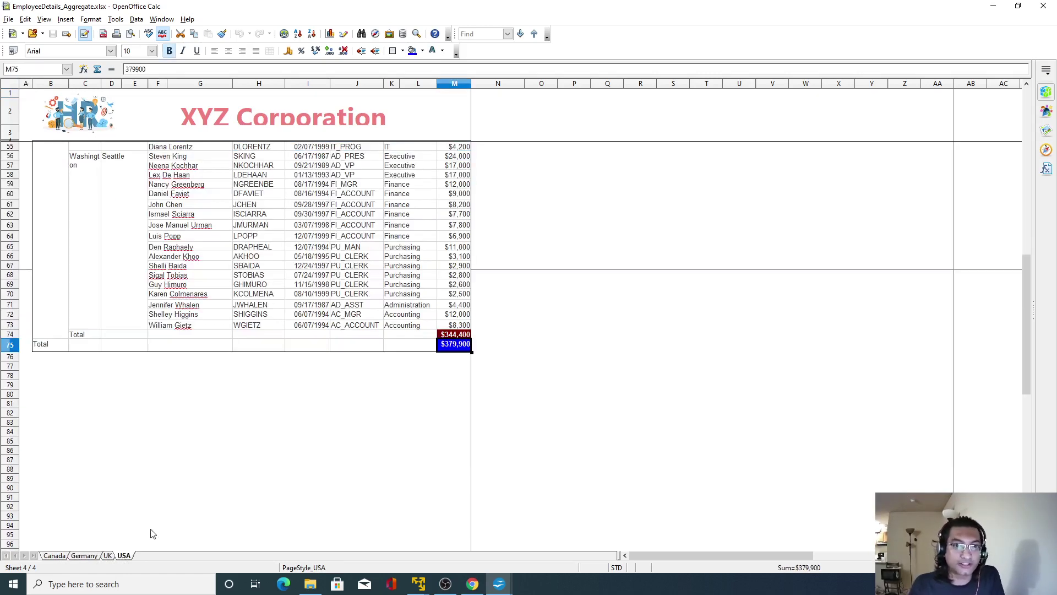